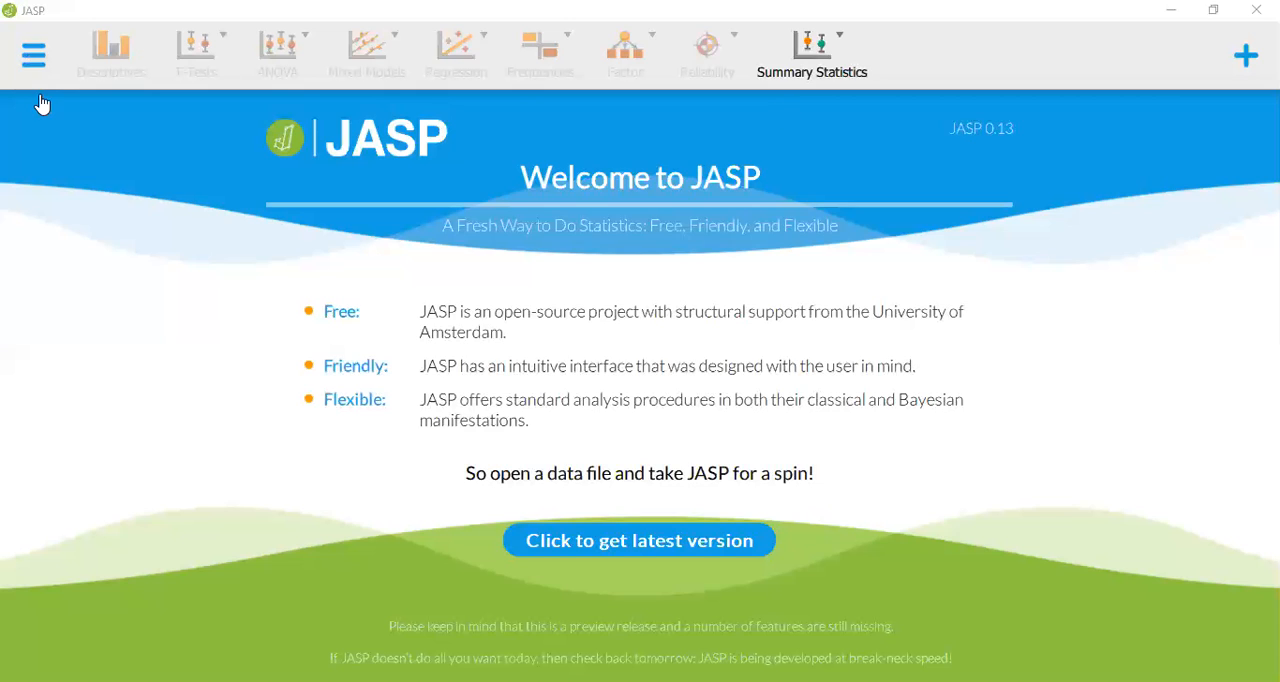
Open the Microsoft Excel-type data file "Motif Sosial Mc Clelland ( psikometri )" from the computer's Desktop folder
click(33, 55)
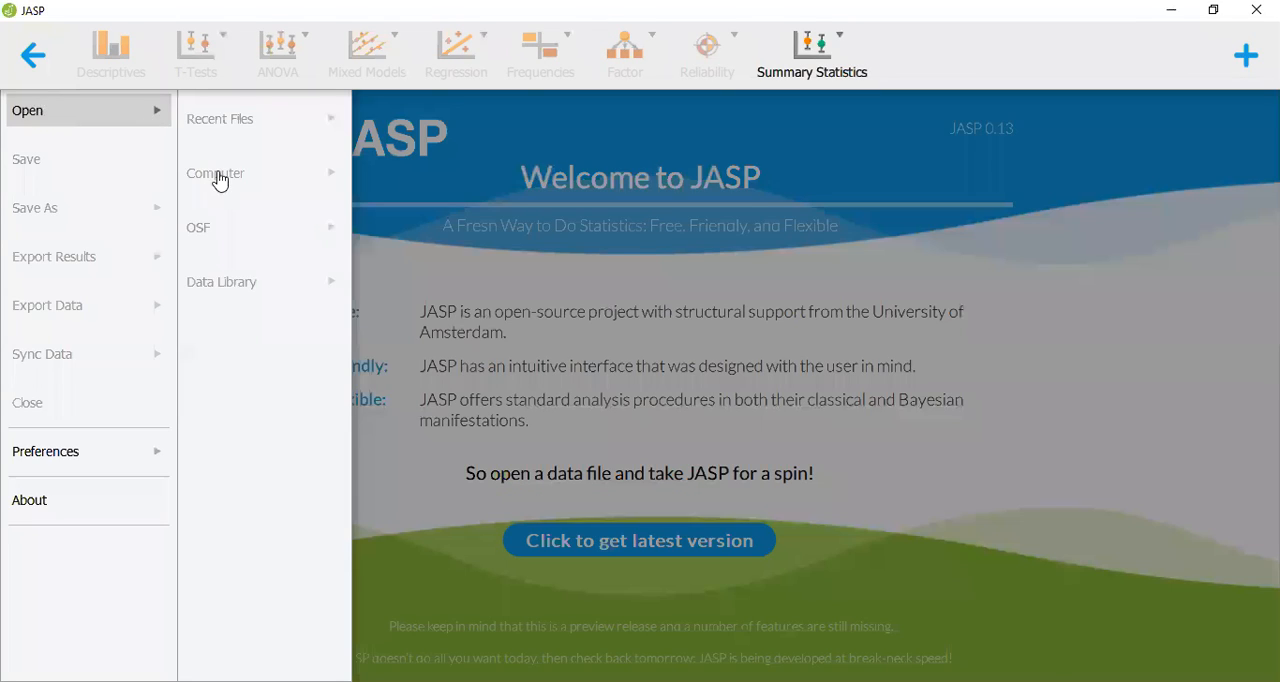
click(280, 188)
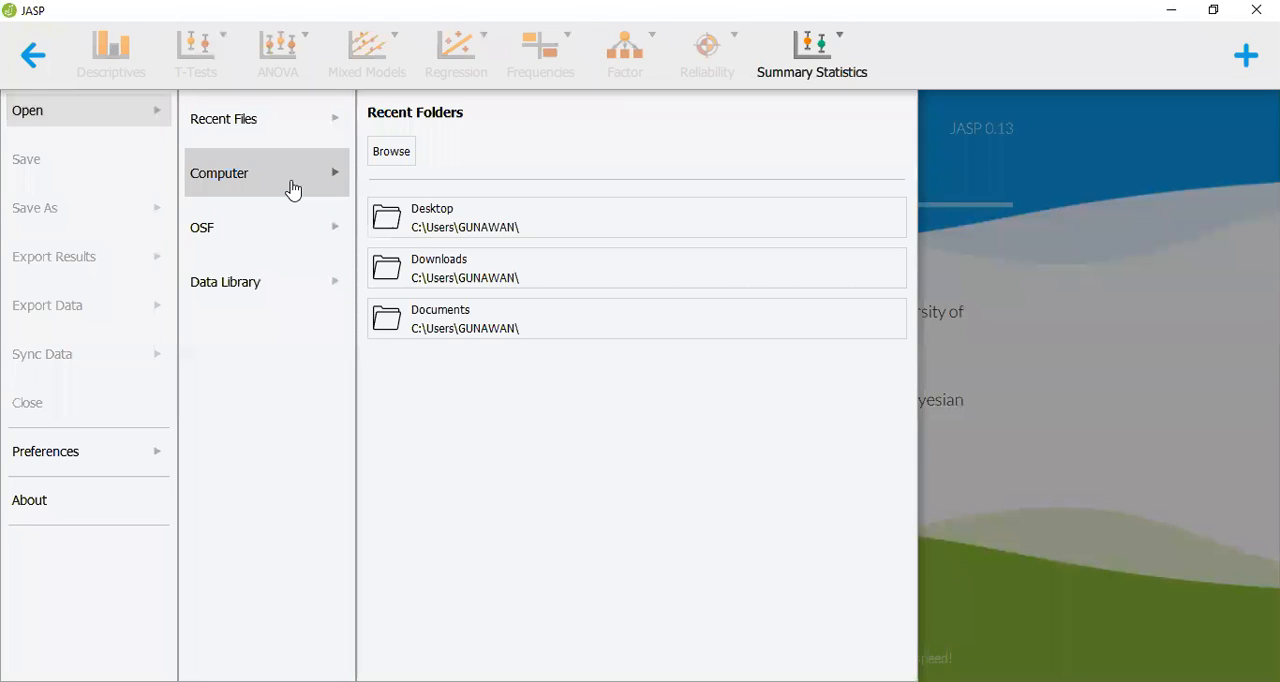
click(395, 224)
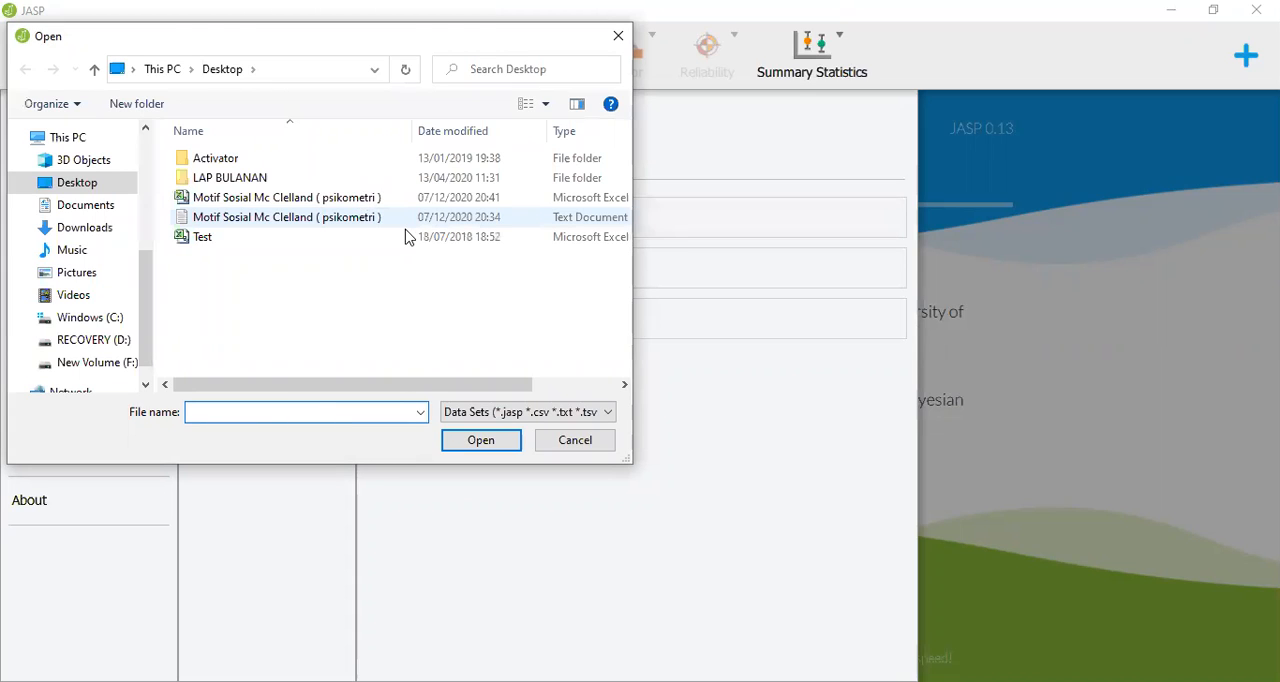
click(381, 198)
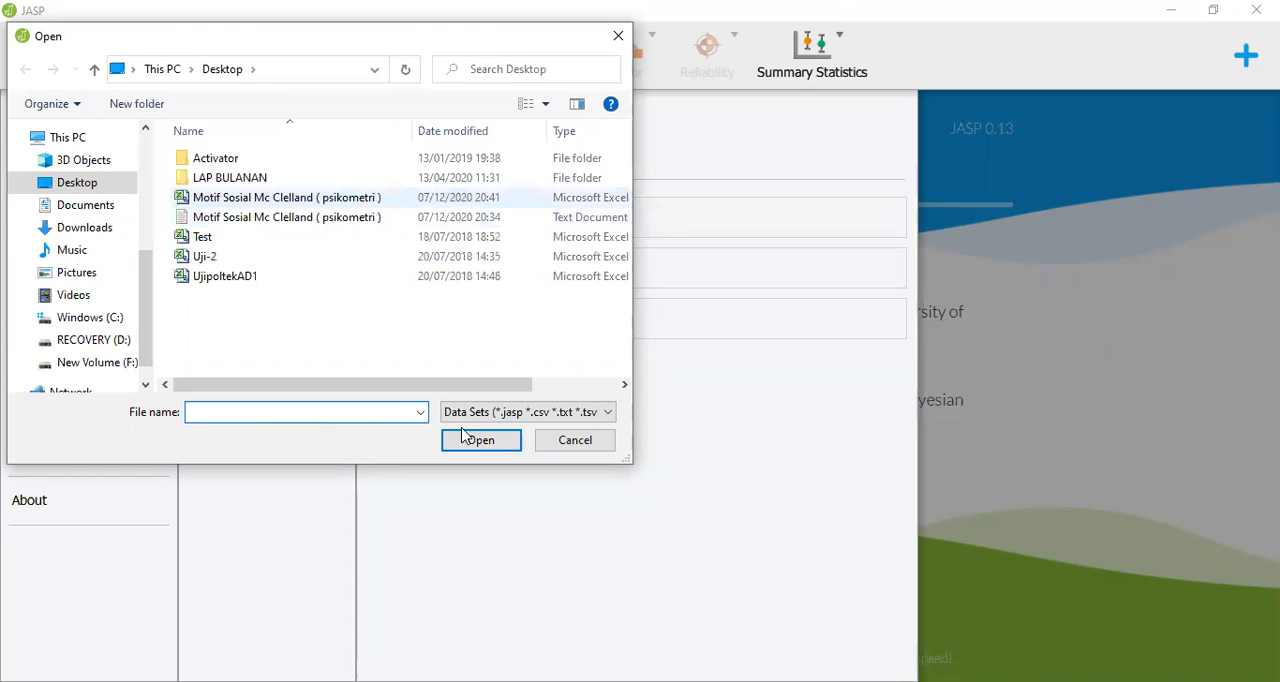
click(463, 444)
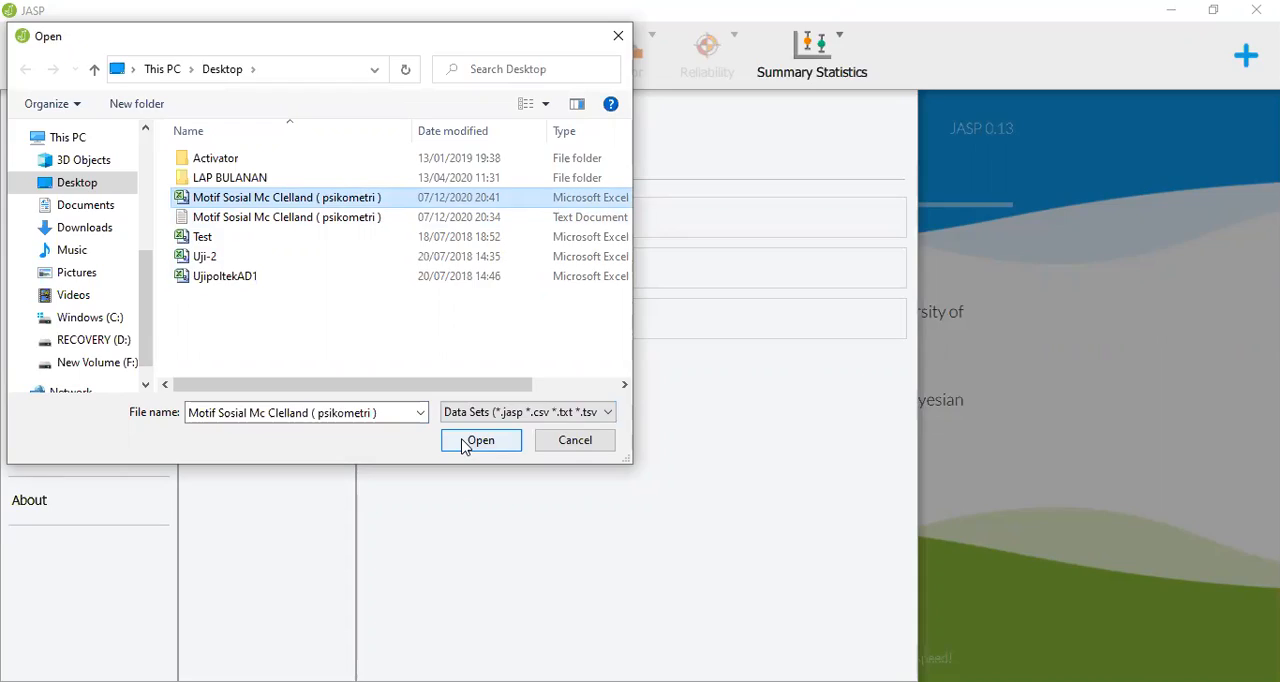
click(463, 444)
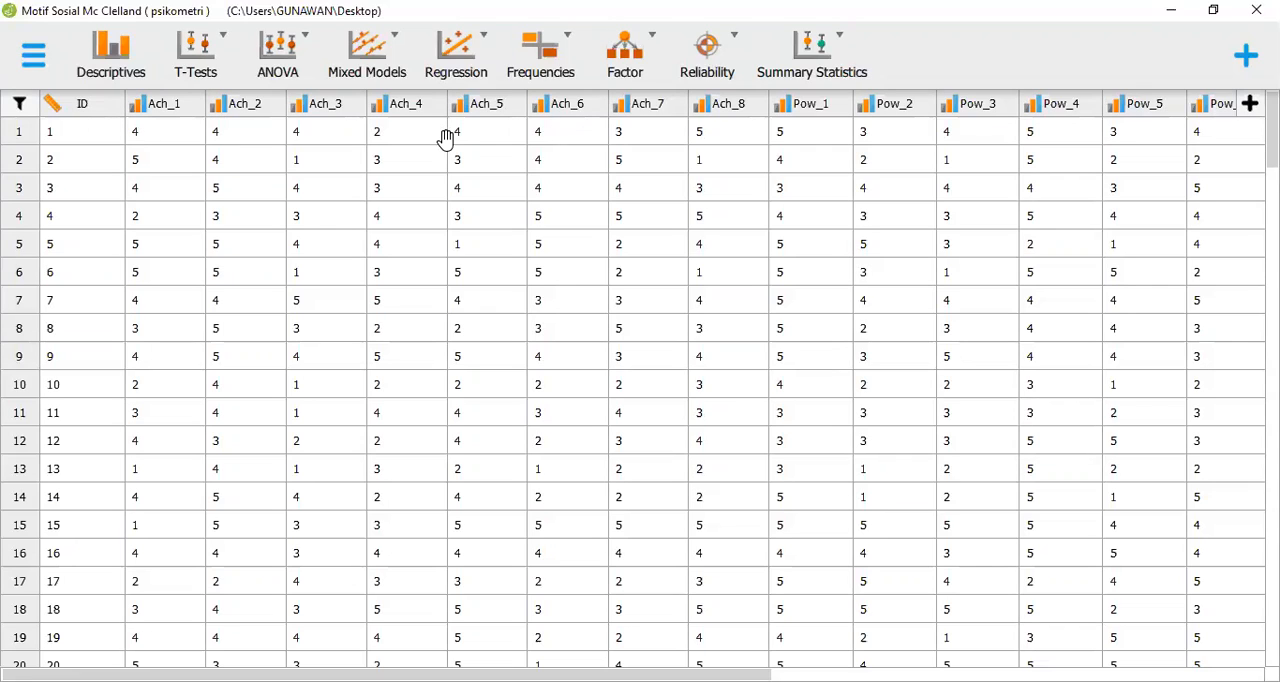
Change the column type of Ach_1, Ach_2, Ach_3 and Ach_4 to Scale
click(137, 113)
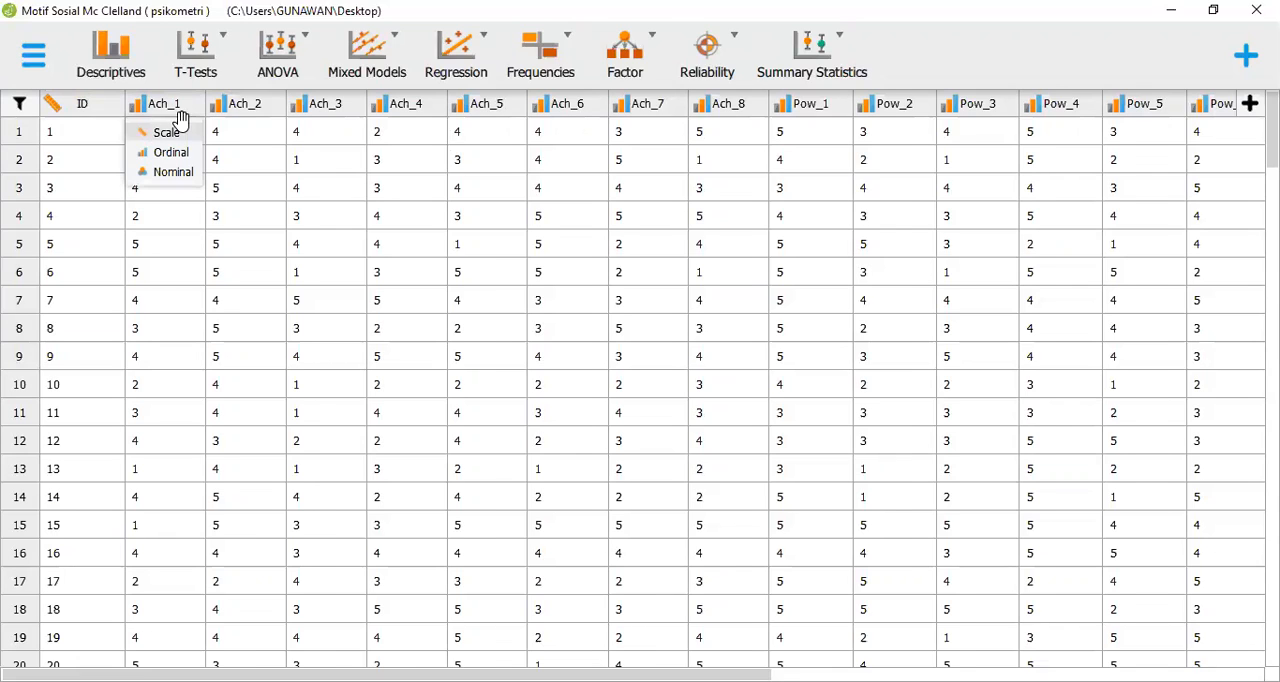
click(172, 131)
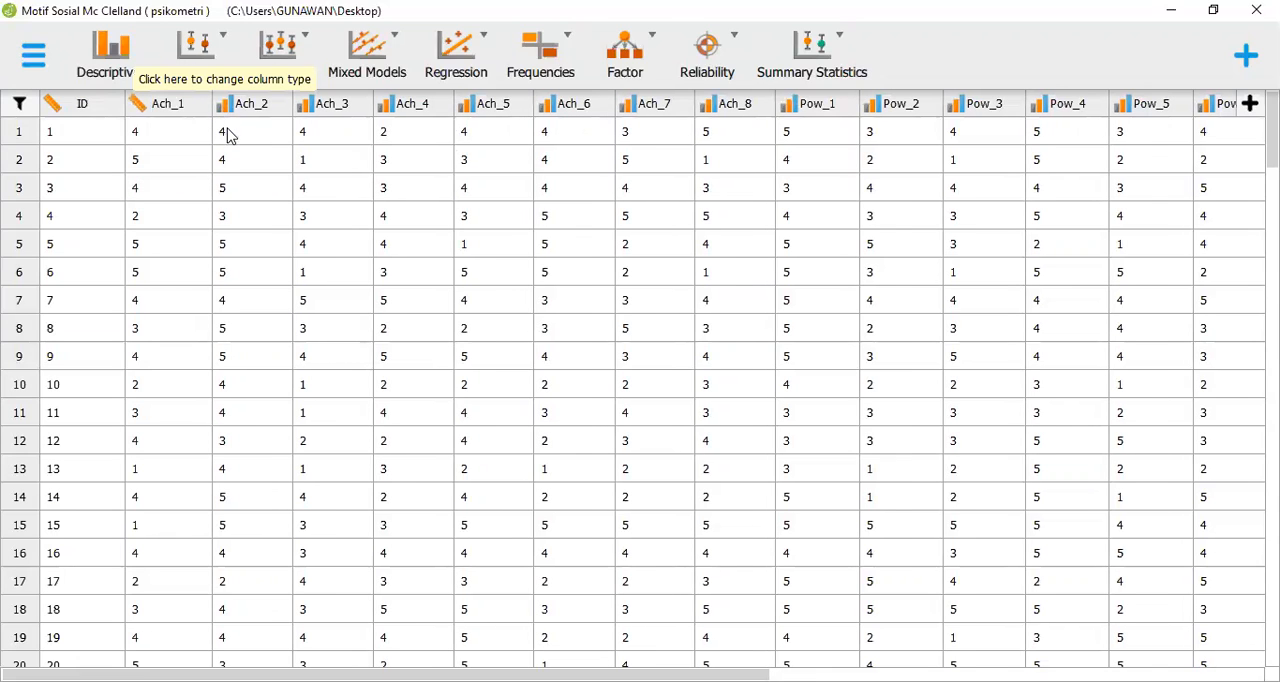
click(222, 104)
click(252, 128)
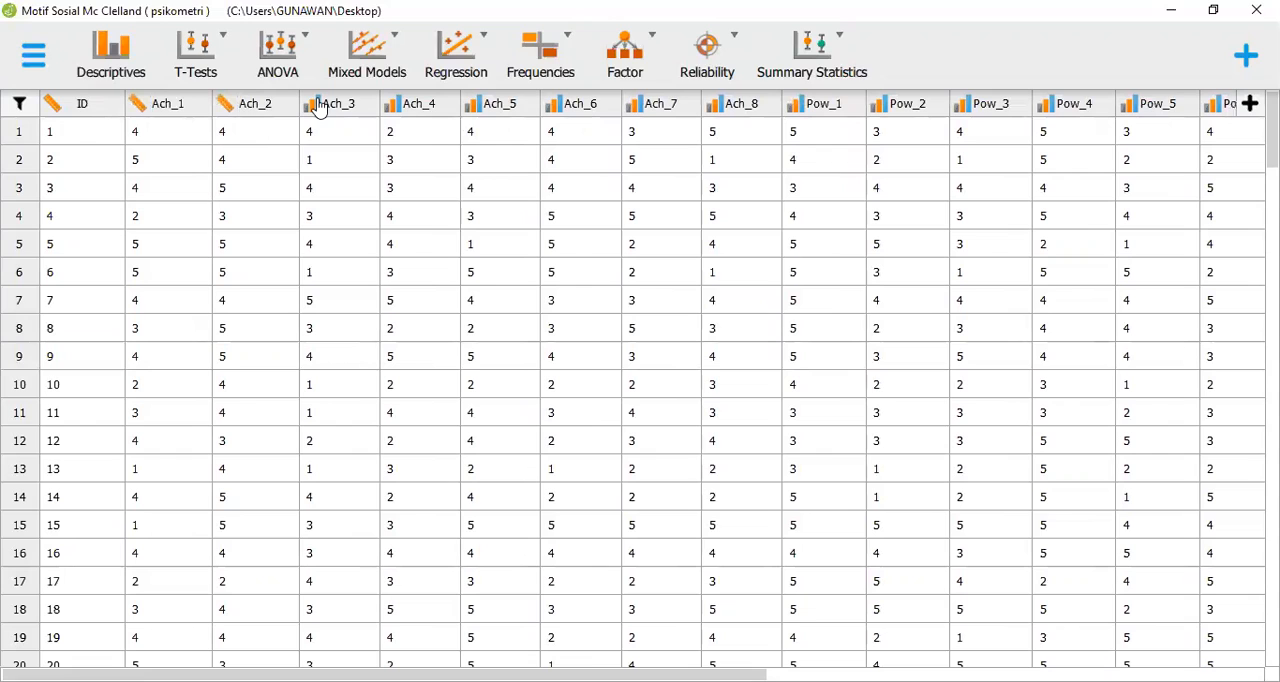
click(313, 106)
click(321, 131)
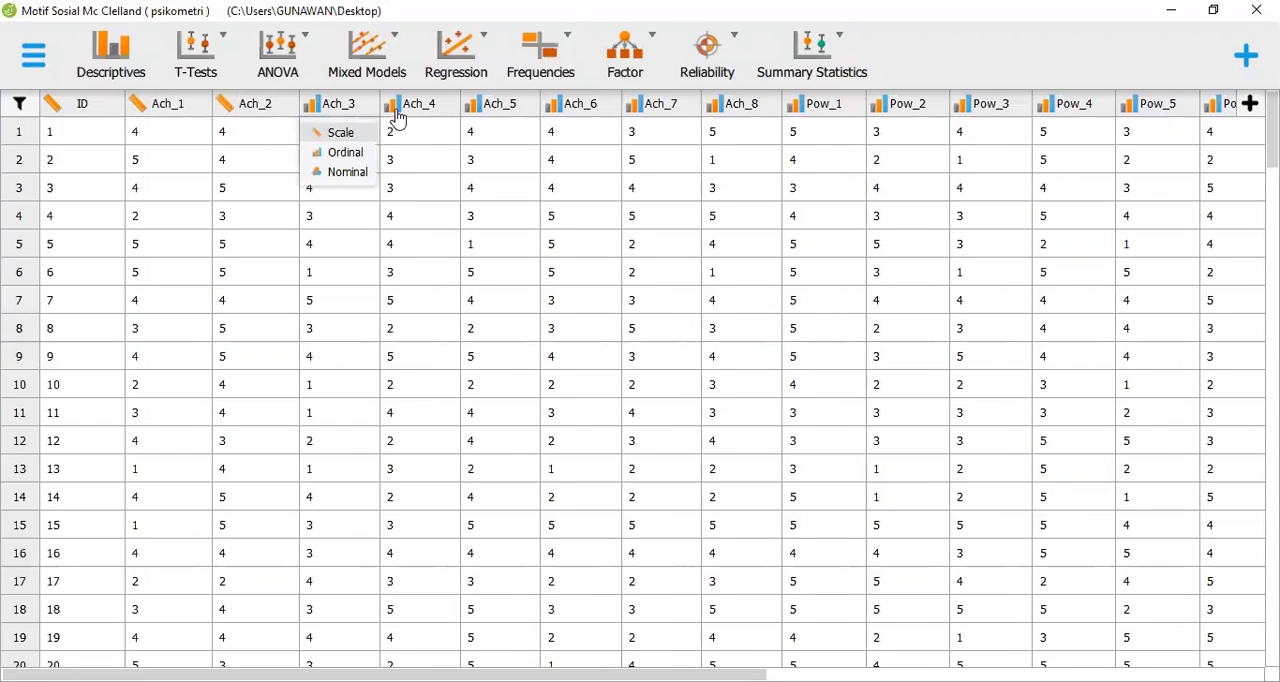
click(399, 105)
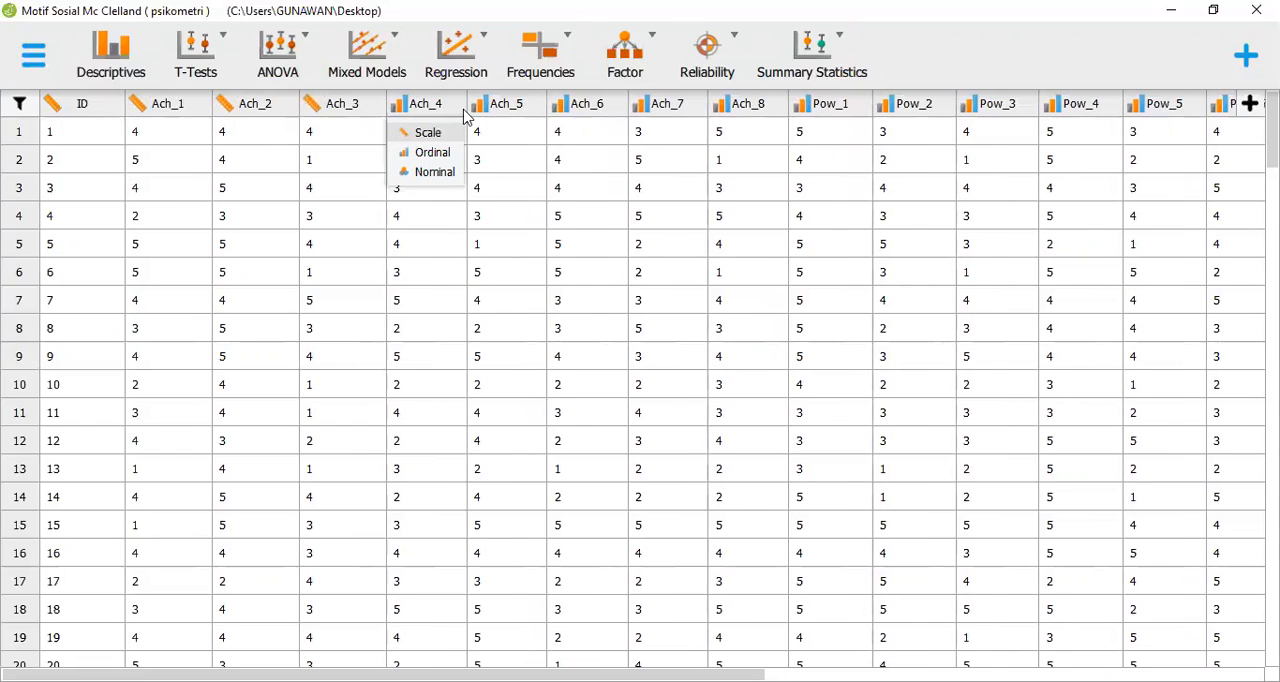
click(404, 131)
Change the column type of Ach_5, Ach_6, Ach_7 and Ach_8 to Scale
click(483, 113)
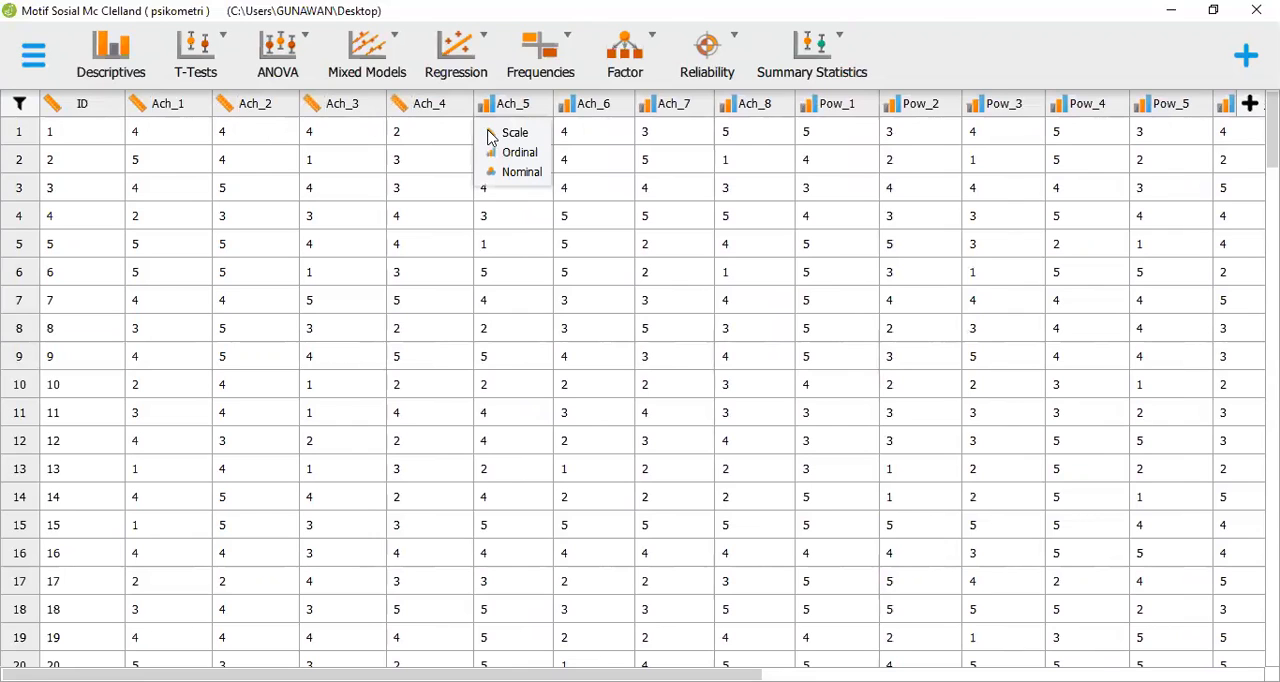
click(518, 132)
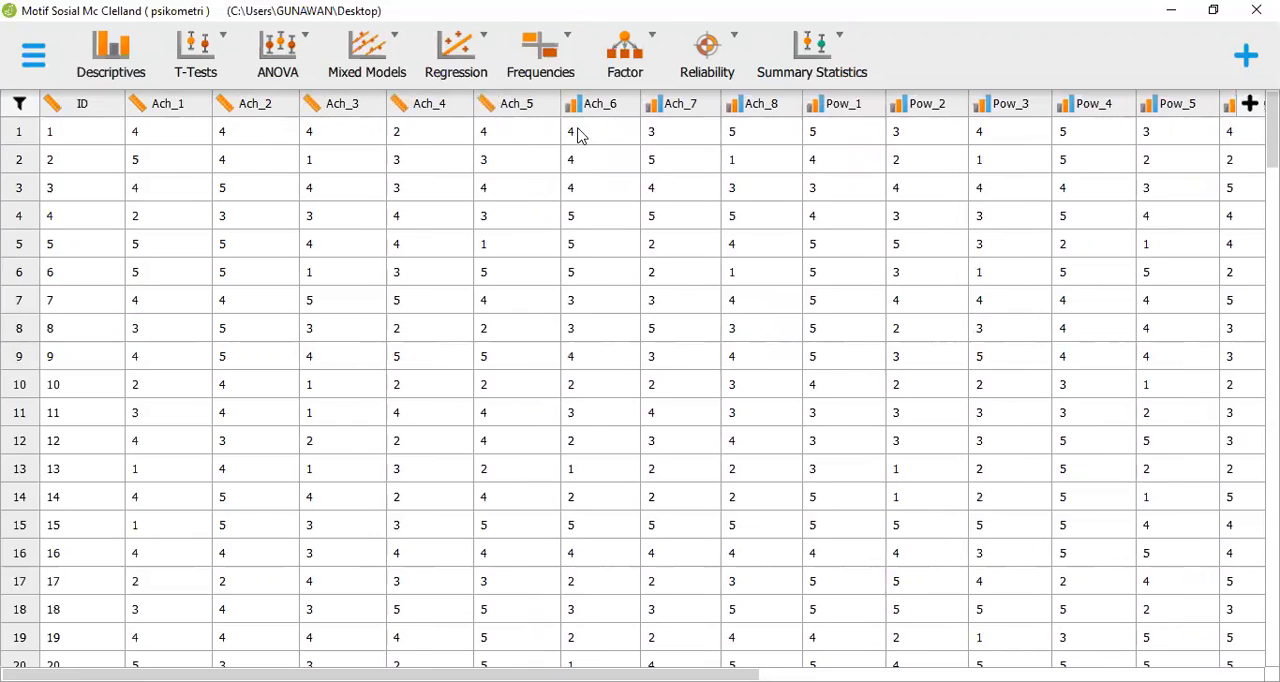
click(574, 110)
click(581, 130)
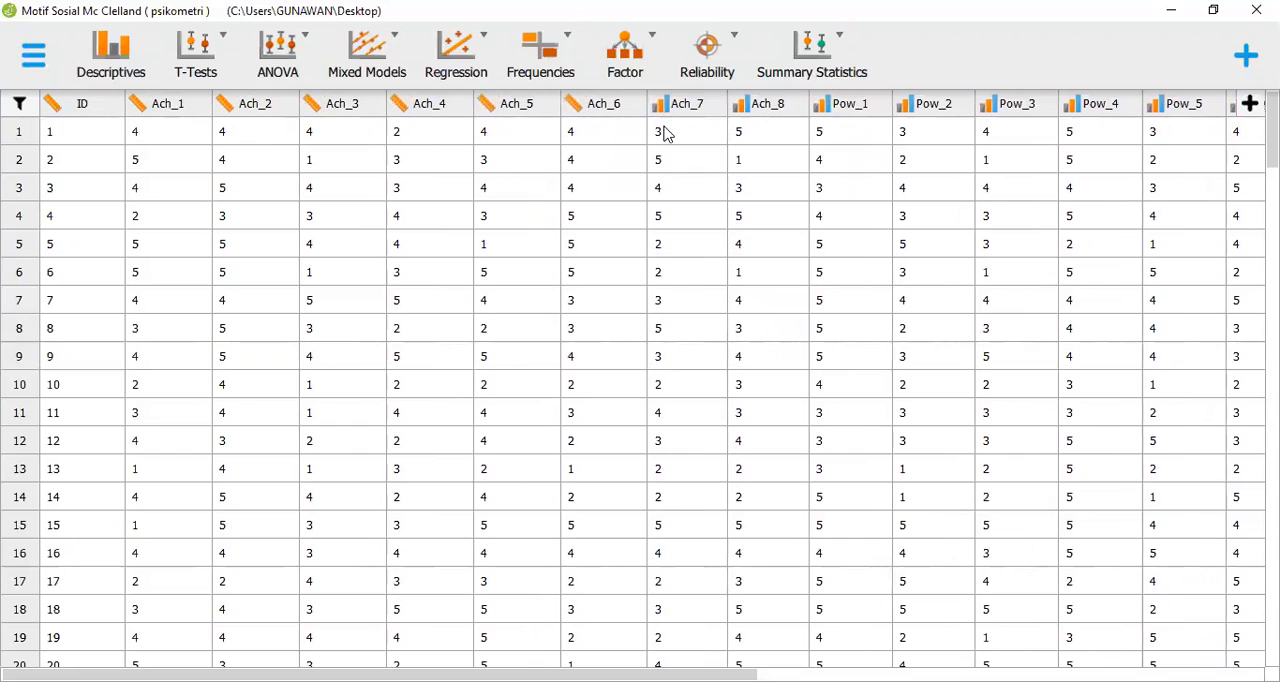
click(660, 108)
click(668, 133)
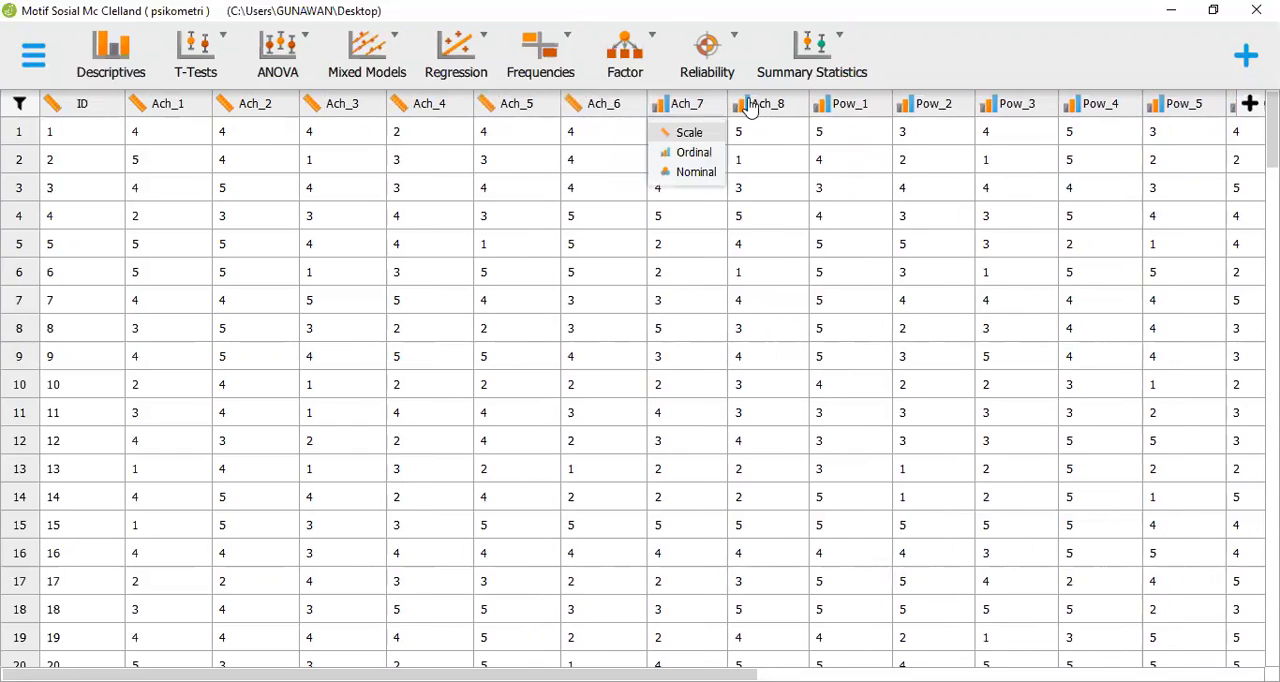
click(745, 106)
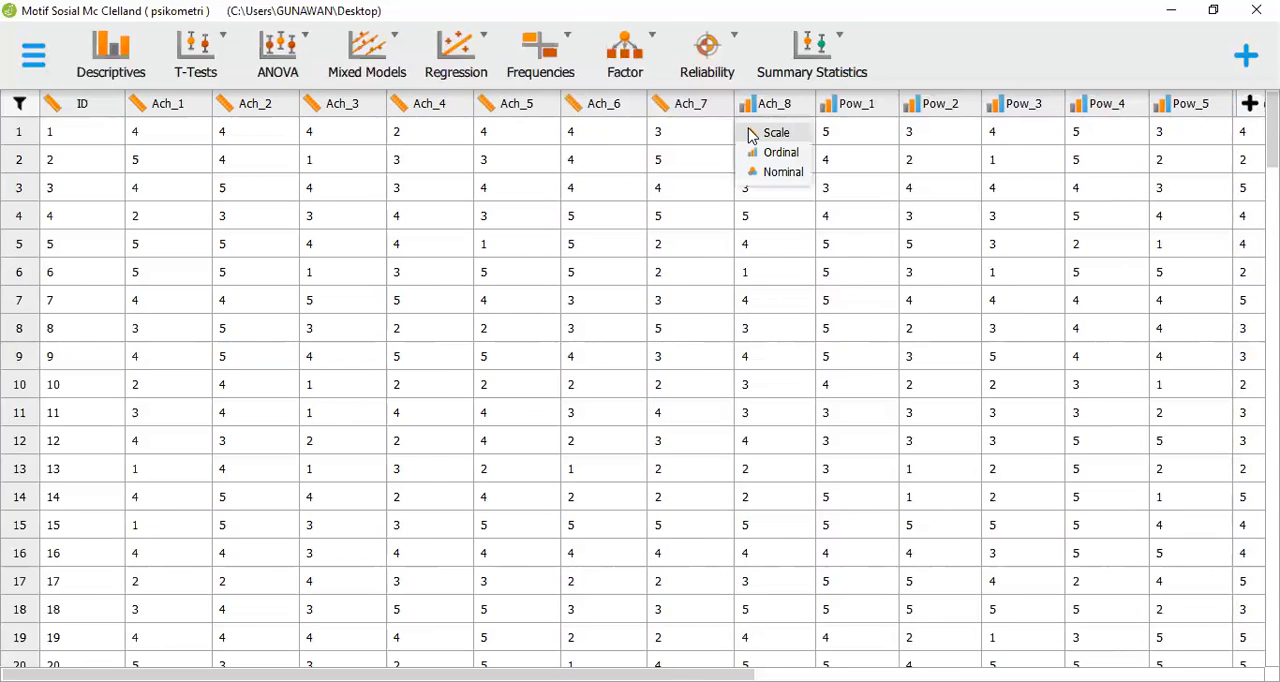
click(815, 126)
Change the column type of Pow_1 through Pow_5 to Scale
click(830, 106)
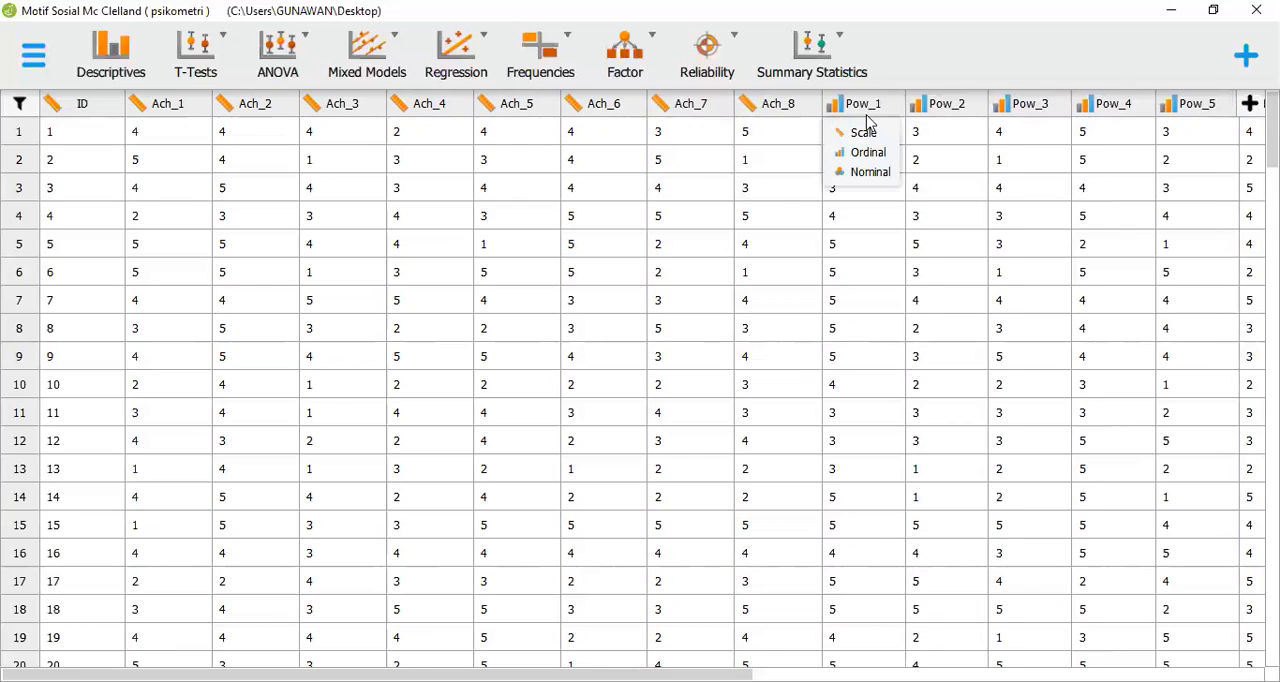
click(868, 128)
click(925, 106)
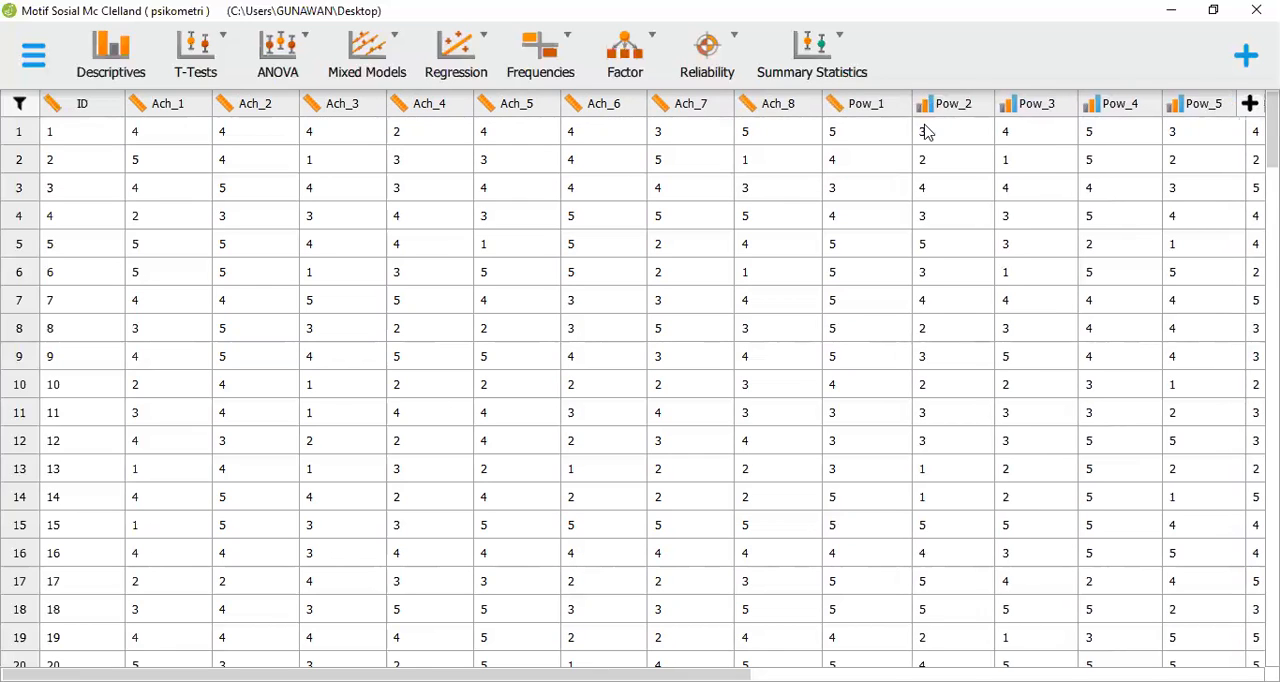
click(1005, 127)
click(1014, 107)
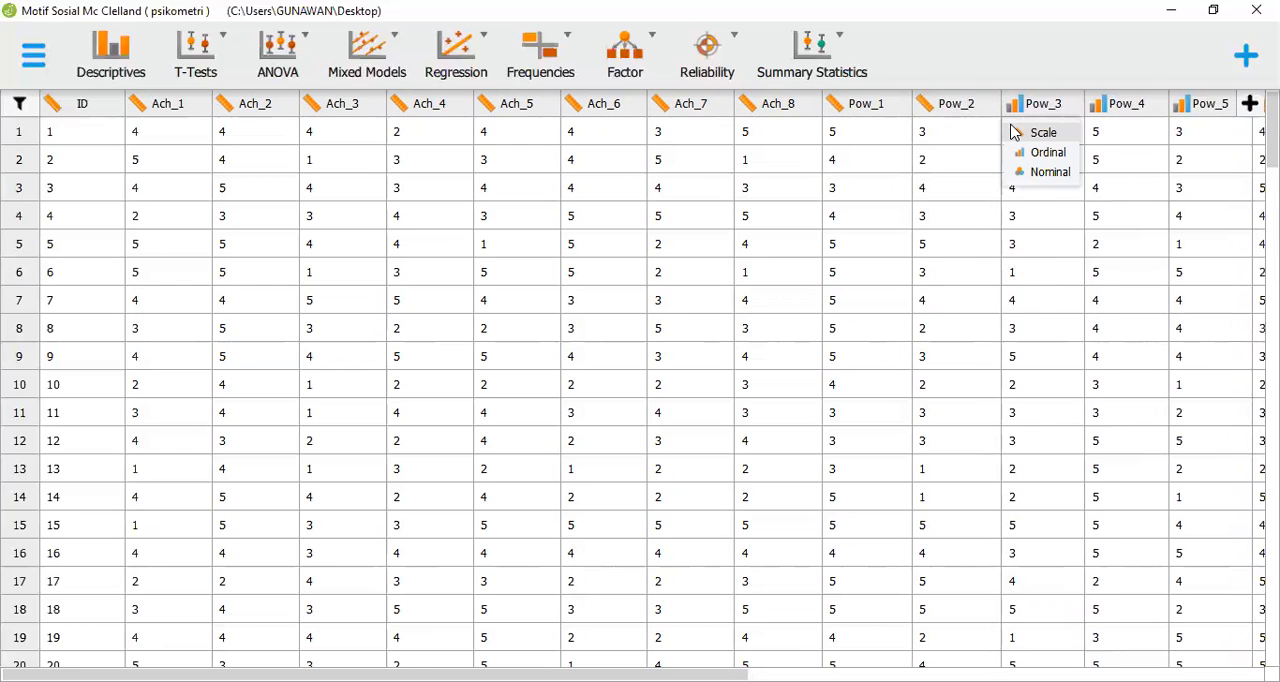
click(1012, 131)
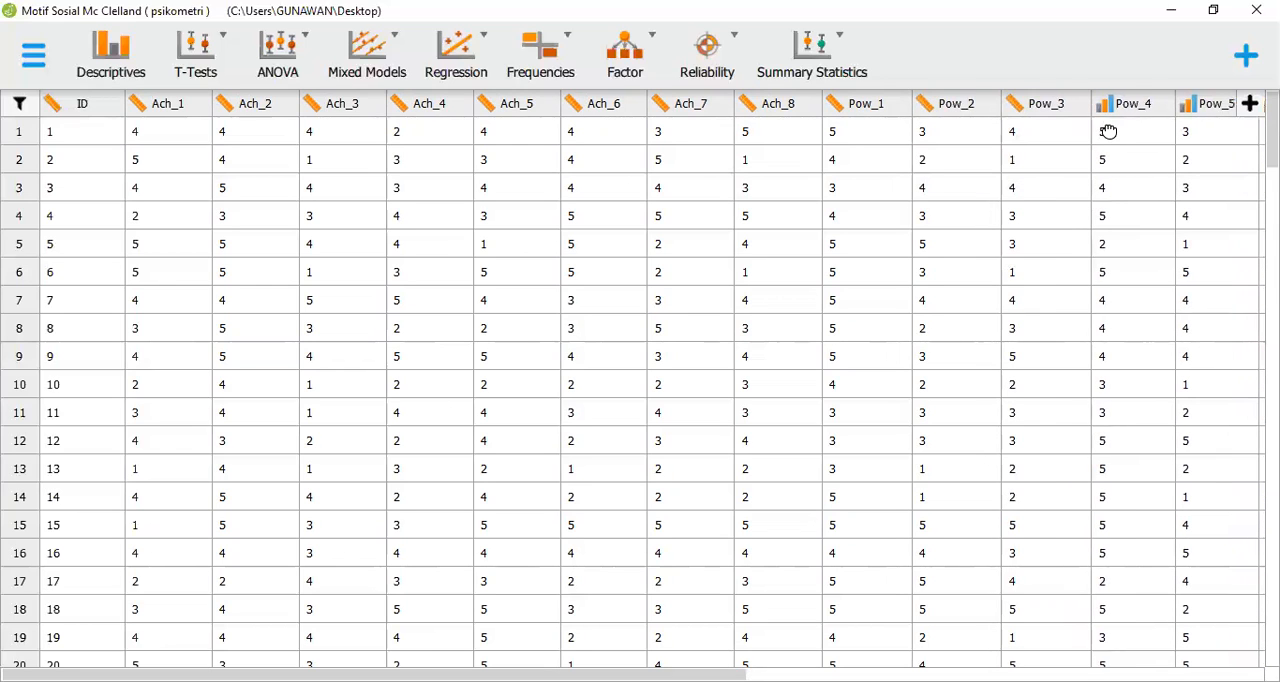
scroll(1112, 125, down, 1)
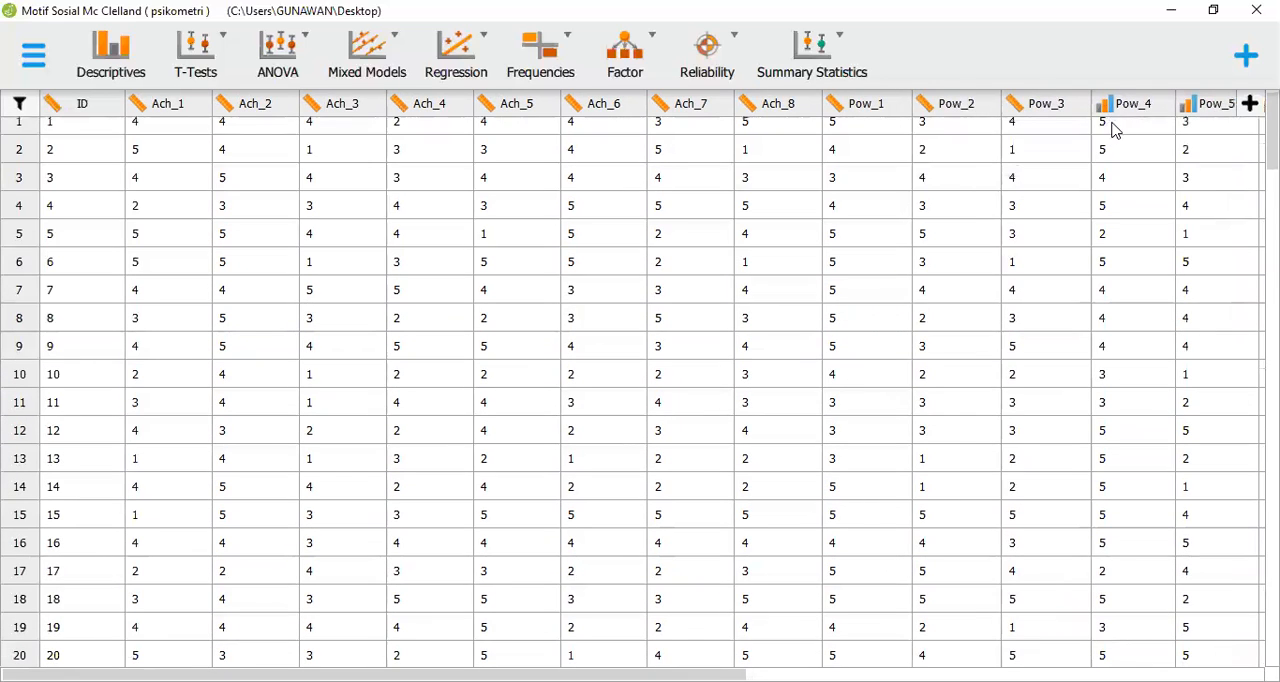
click(1103, 105)
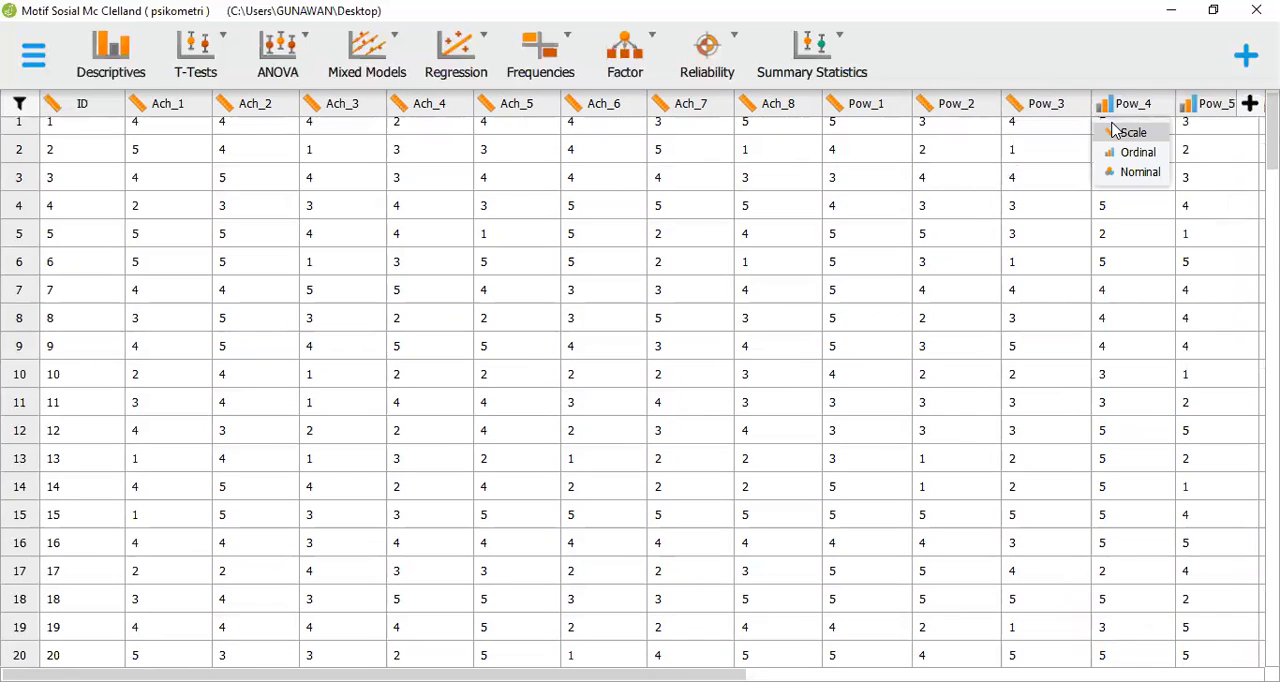
click(1193, 107)
click(1190, 134)
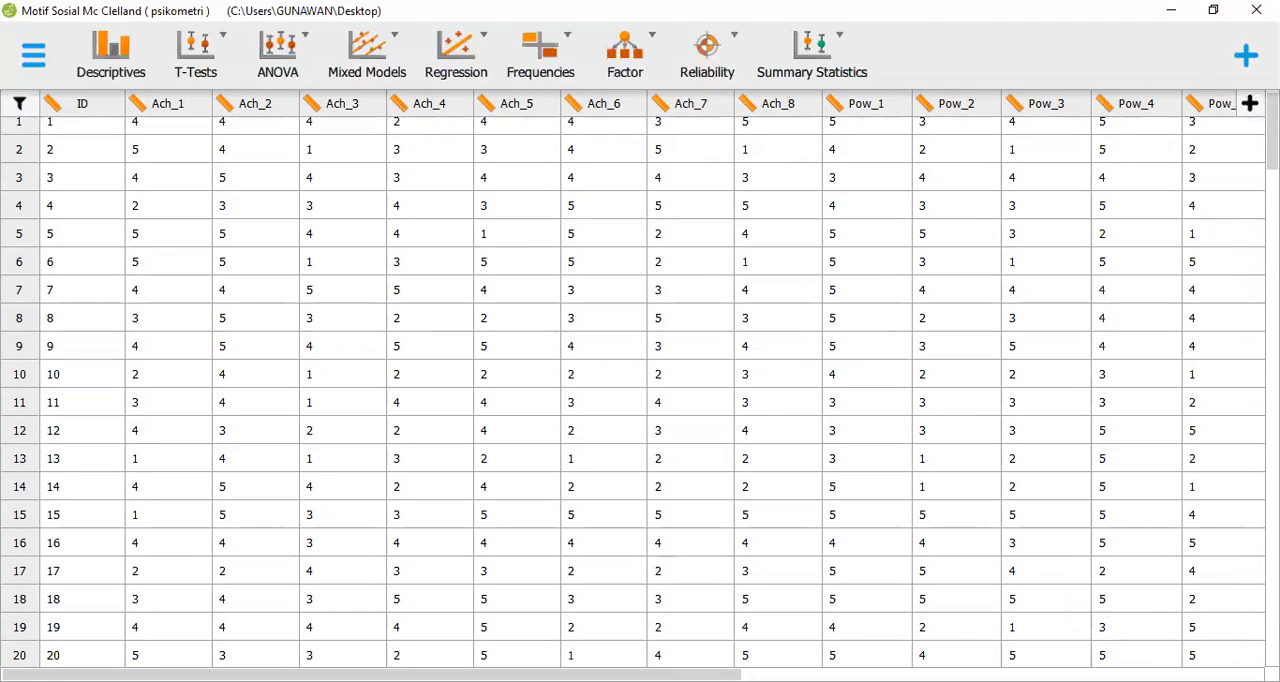
Change the column type of Pow_6, Pow_7 and Pow_8 to Scale
scroll(1114, 634, right, 3)
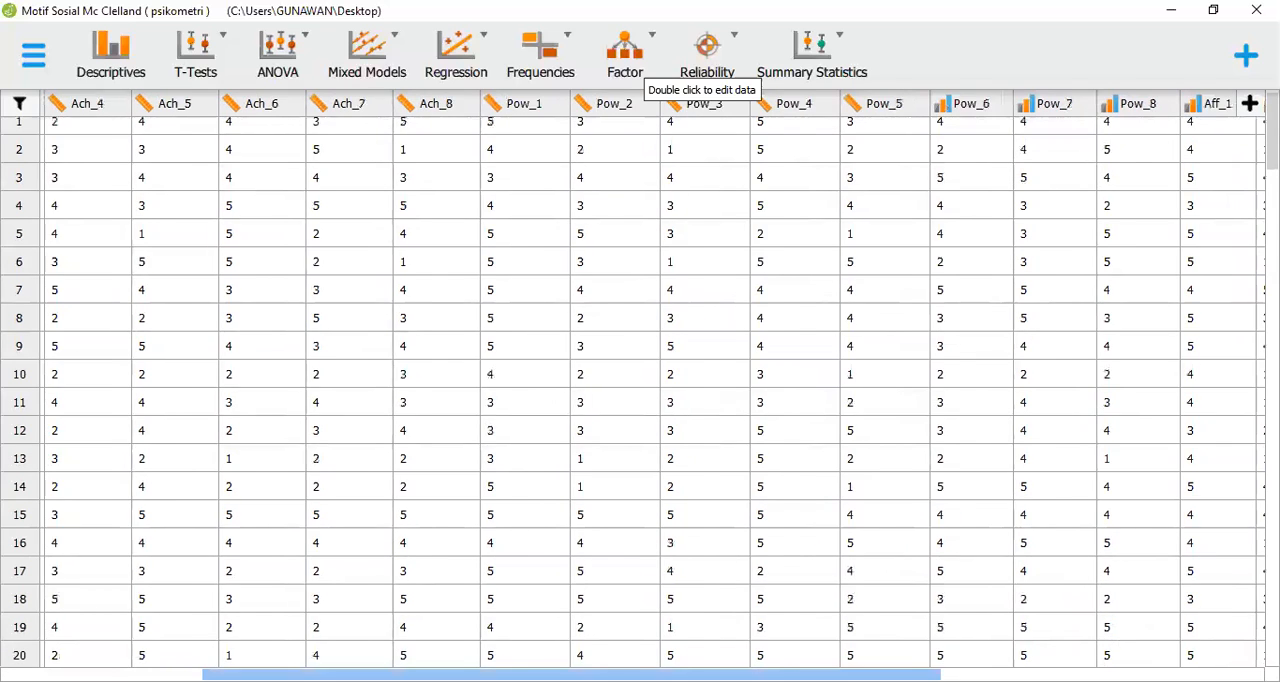
scroll(1114, 634, right, 5)
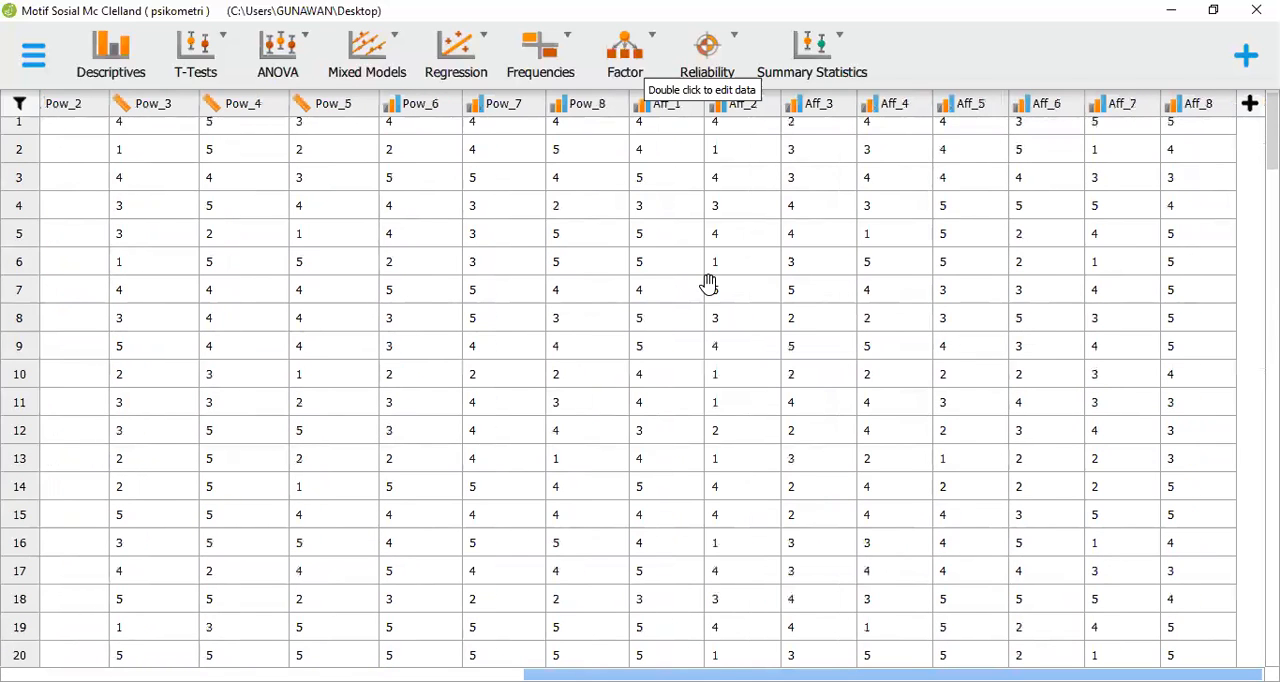
click(388, 104)
click(443, 127)
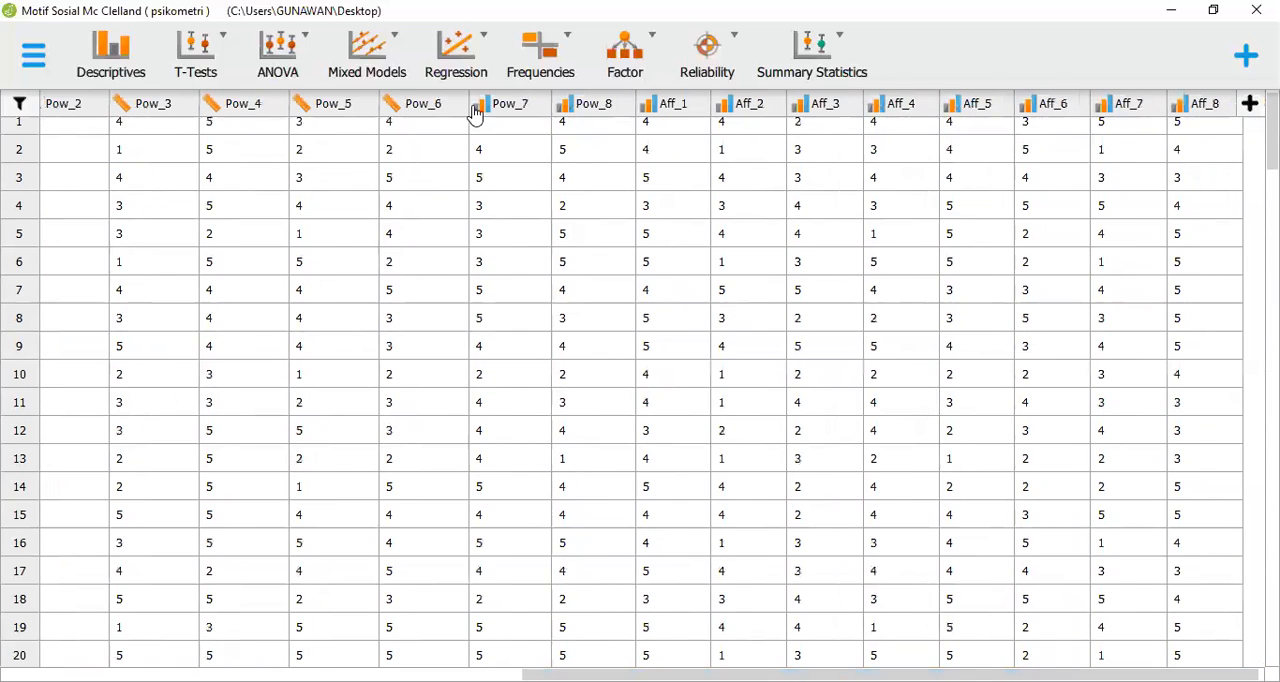
click(477, 105)
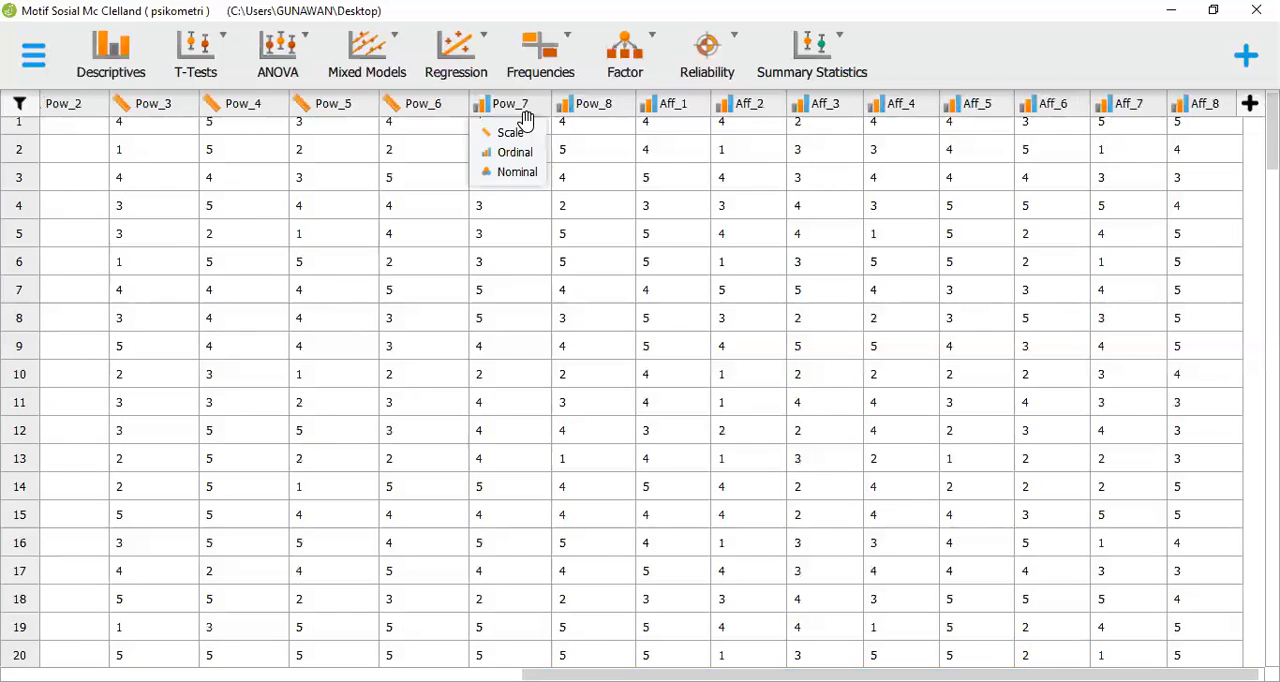
click(510, 132)
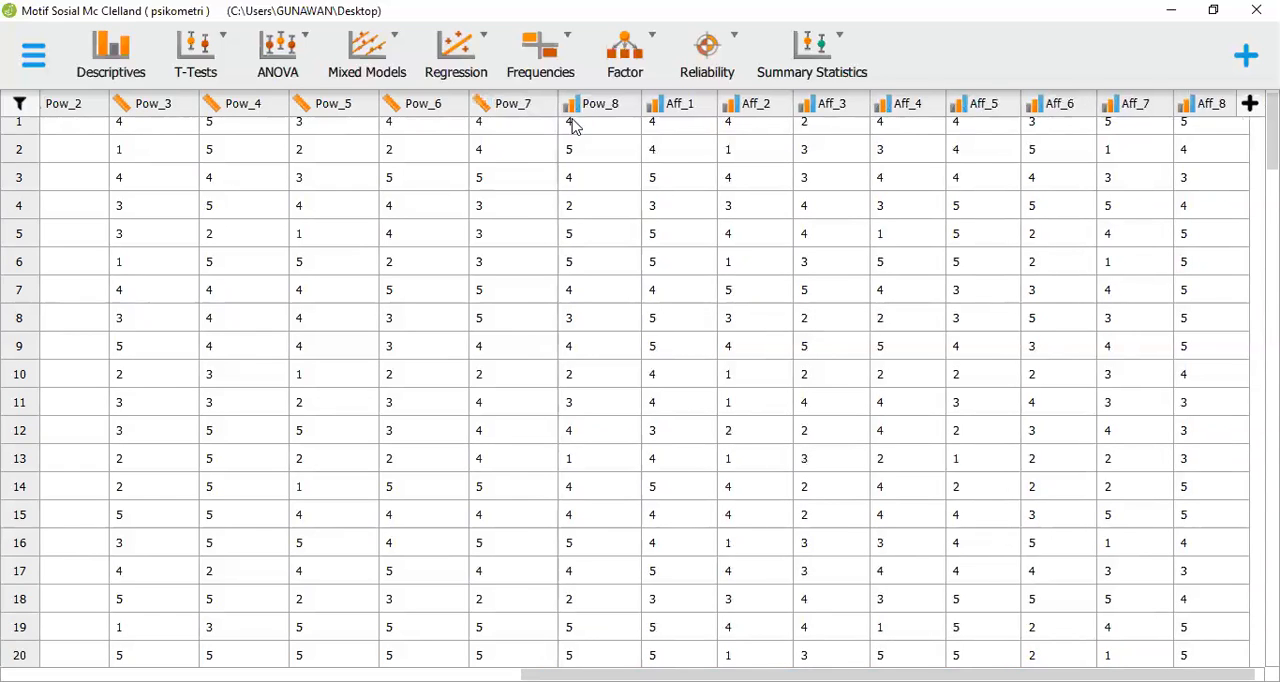
click(570, 106)
click(628, 131)
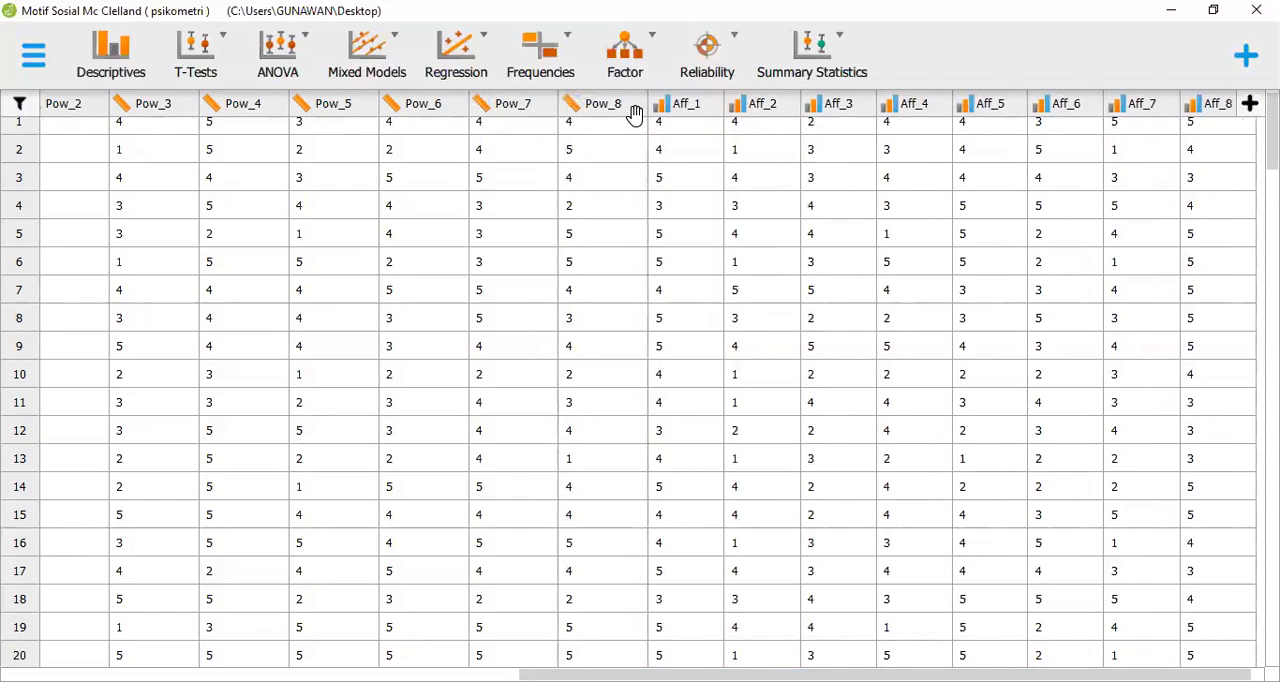
Change the column type of Aff_1 through Aff_6 to Scale
click(703, 113)
click(715, 132)
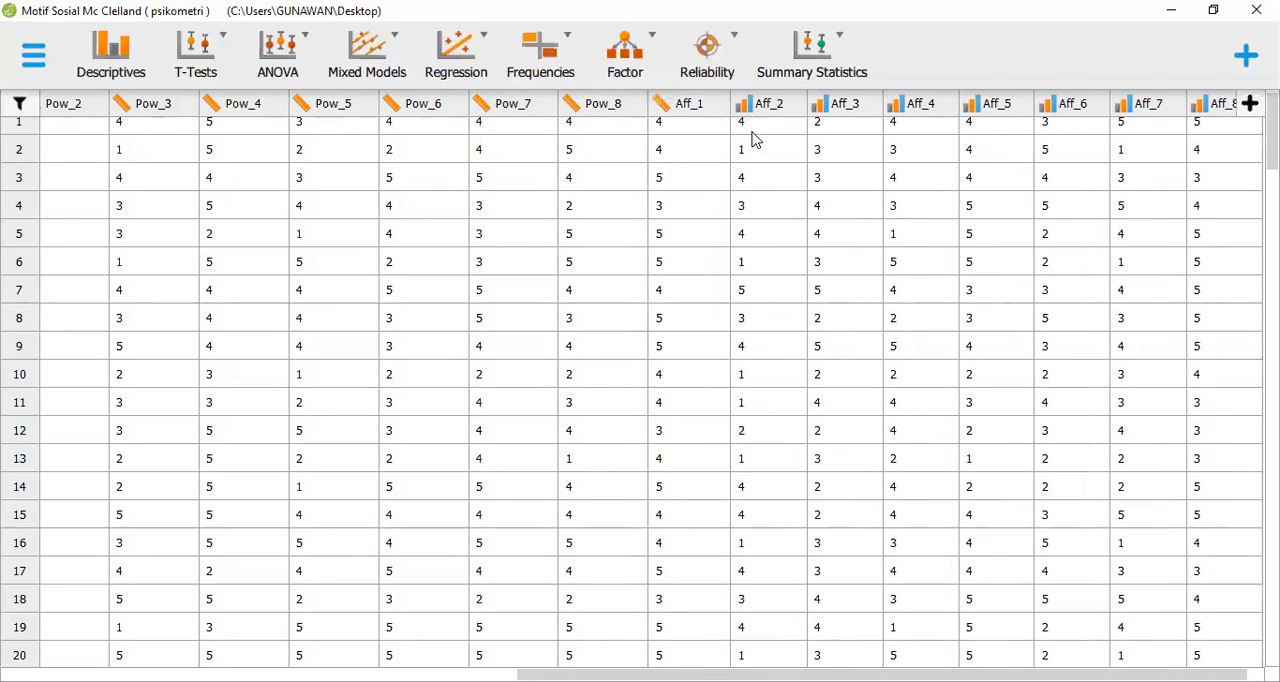
click(800, 115)
click(772, 132)
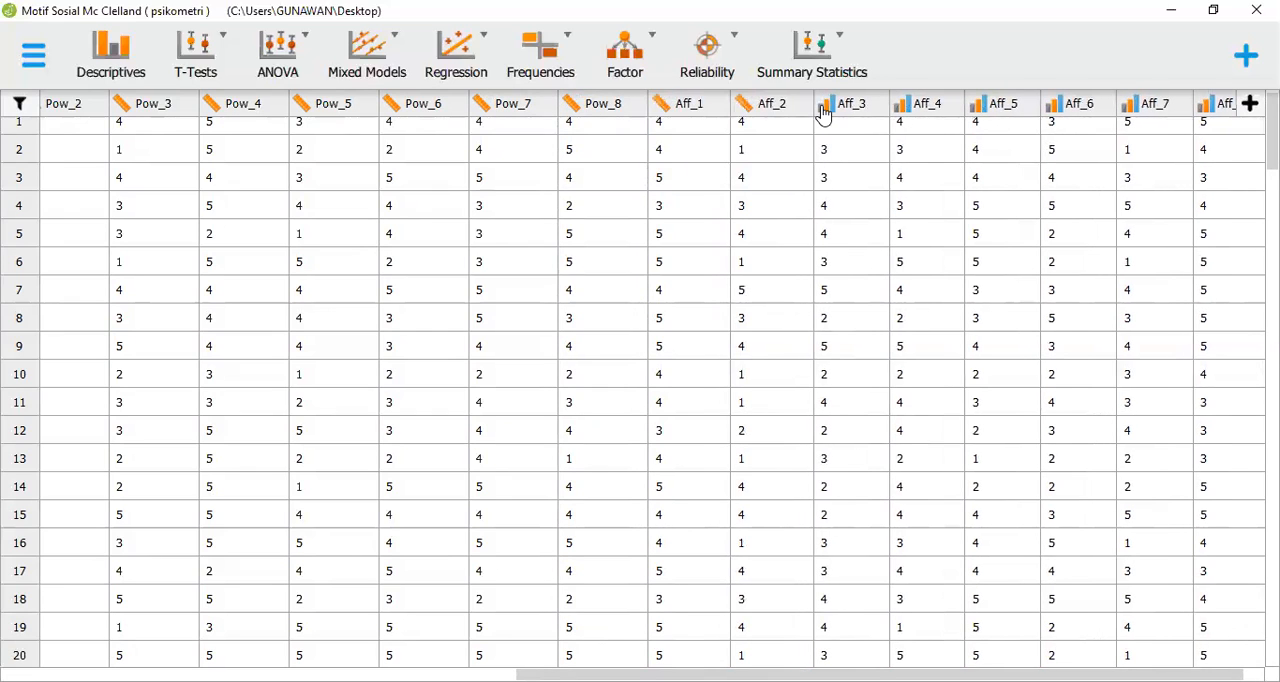
click(826, 106)
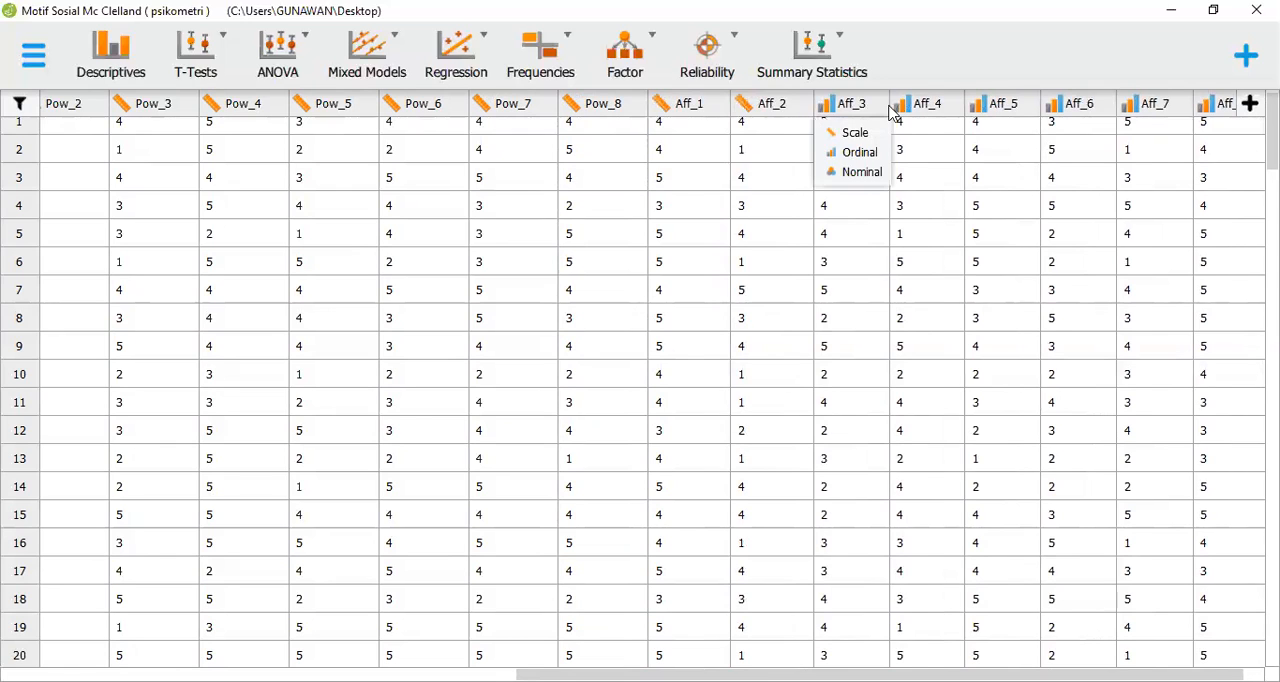
click(855, 132)
click(902, 110)
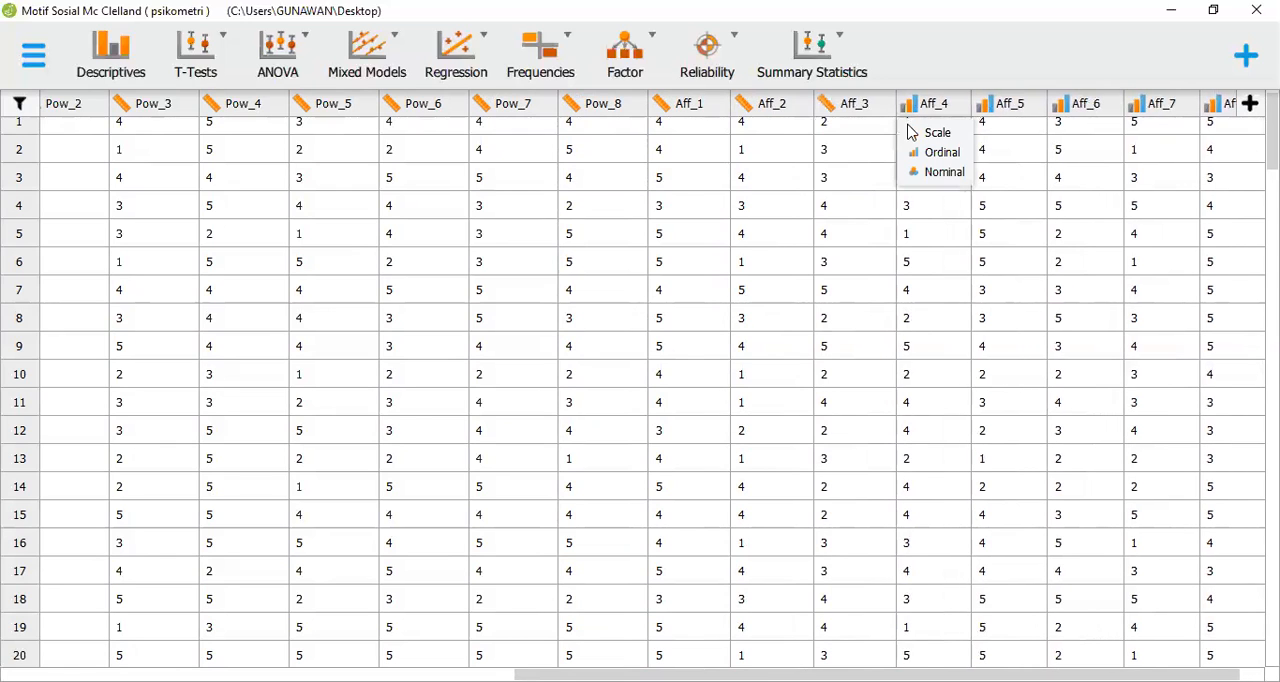
click(937, 132)
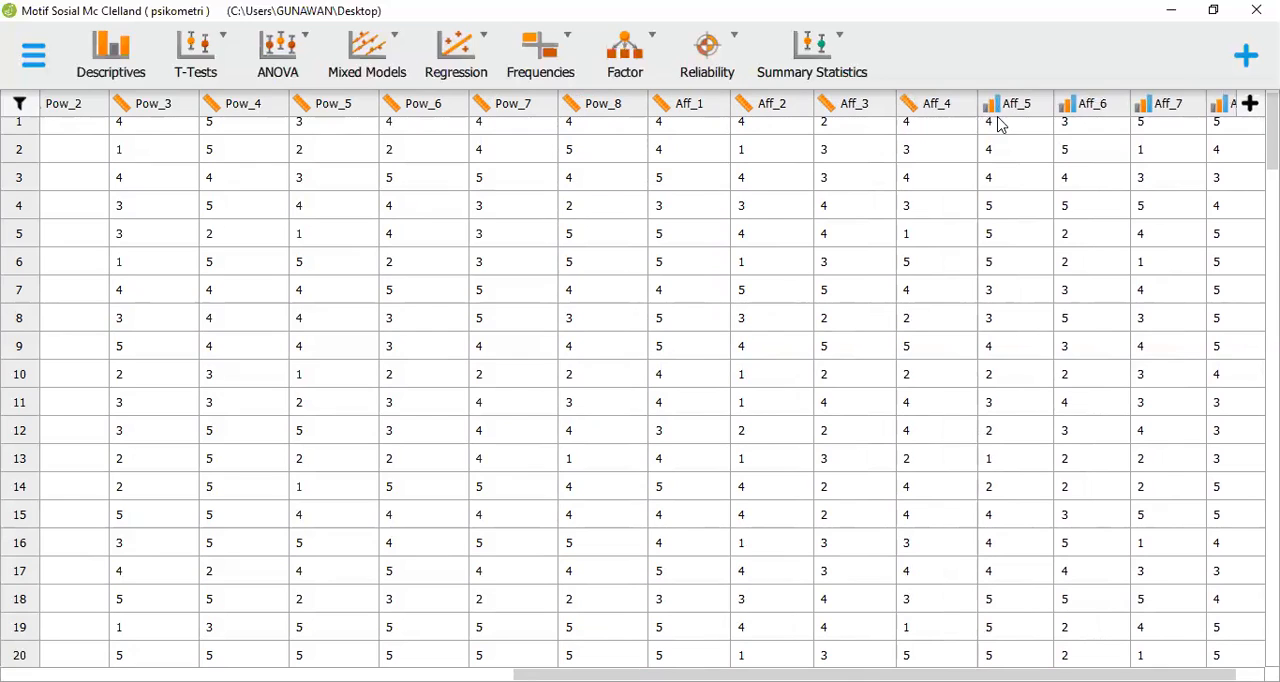
click(1075, 111)
click(1078, 133)
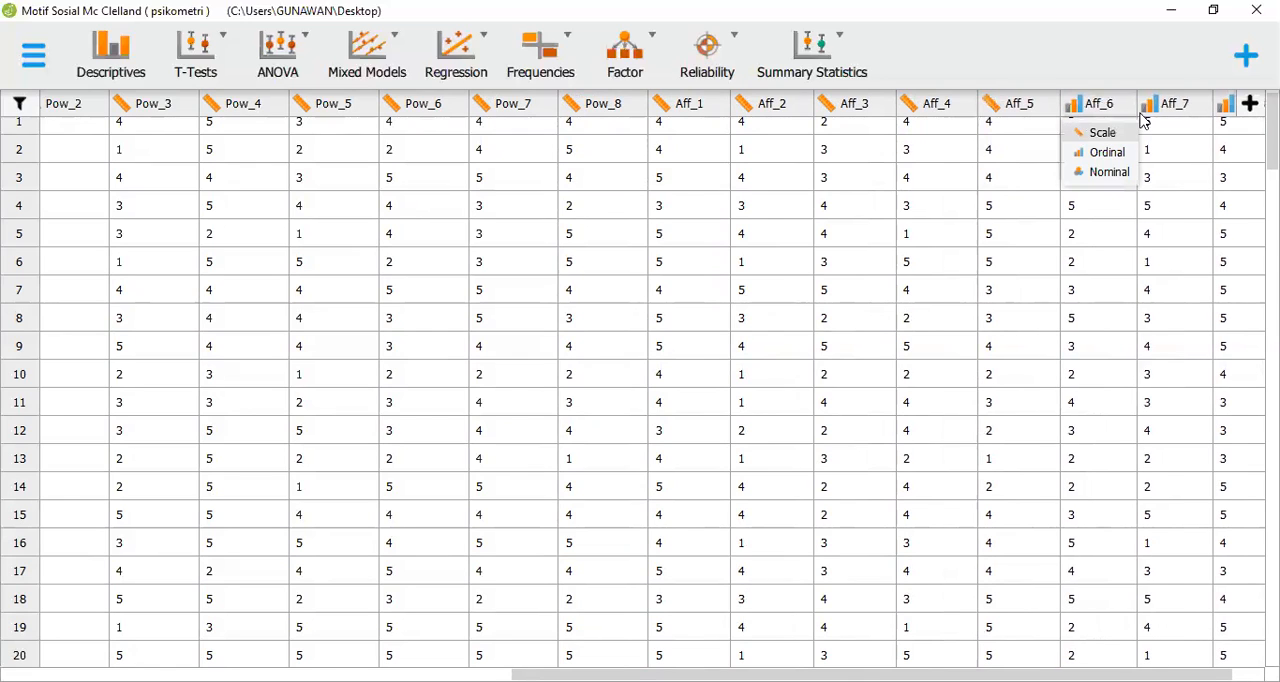
Change the column type of Aff_7 and Aff_8 to Scale
click(1157, 117)
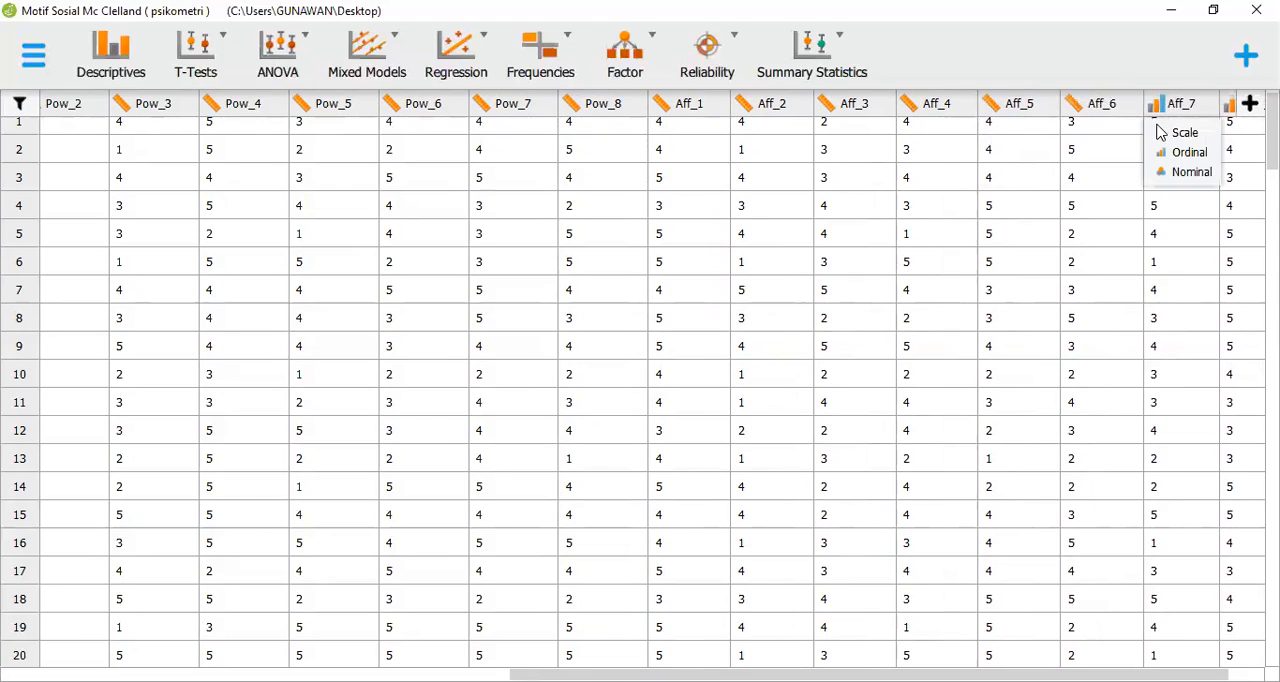
click(1234, 108)
click(1238, 132)
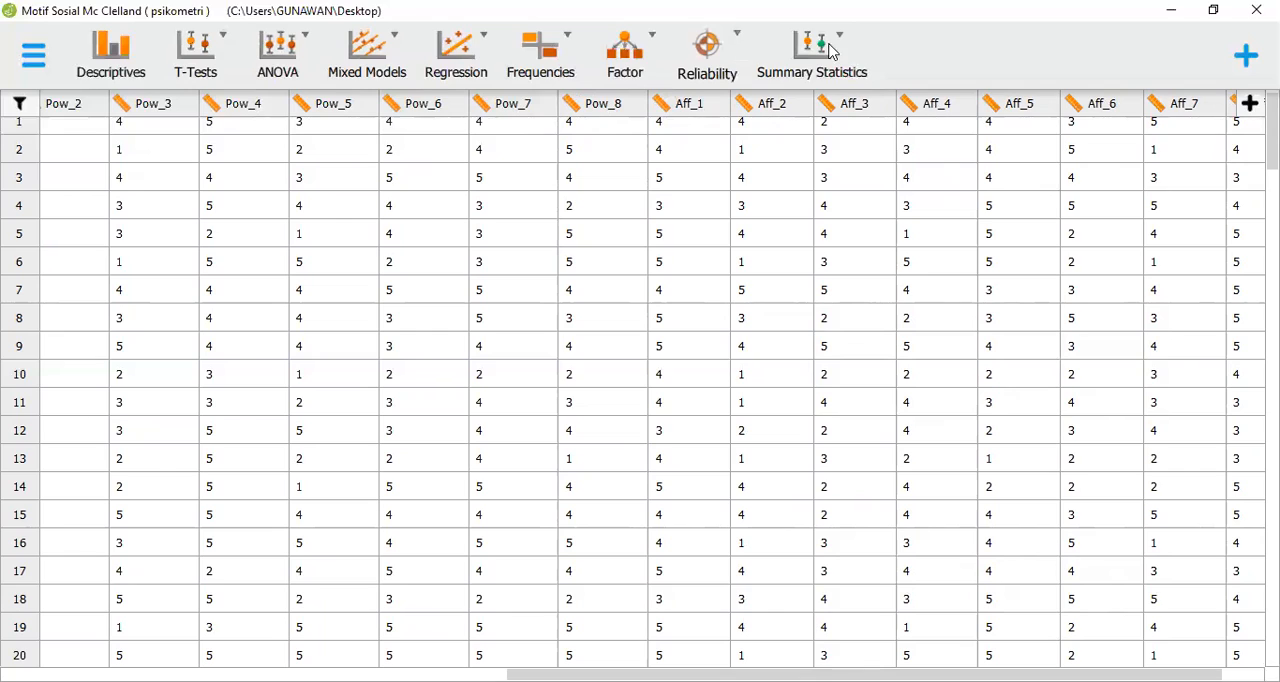
Check the list of available modules for Reliability and start a classical Single-Test Reliability Analysis
click(1238, 62)
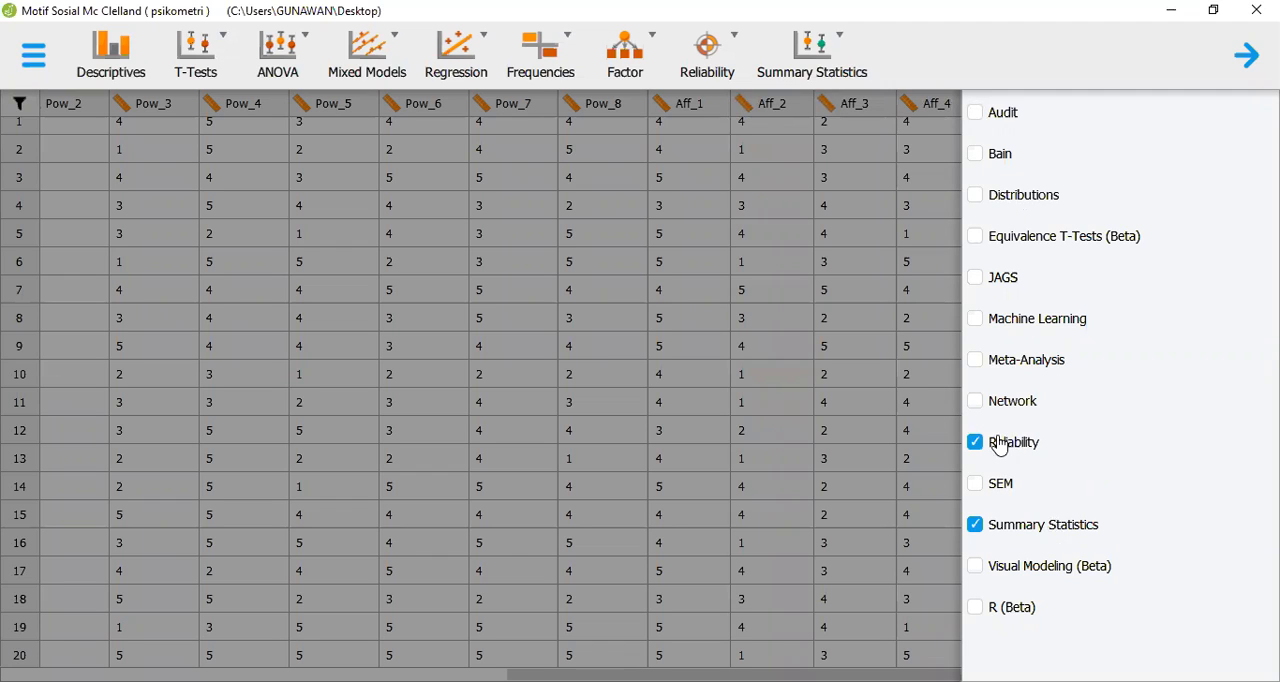
click(1240, 57)
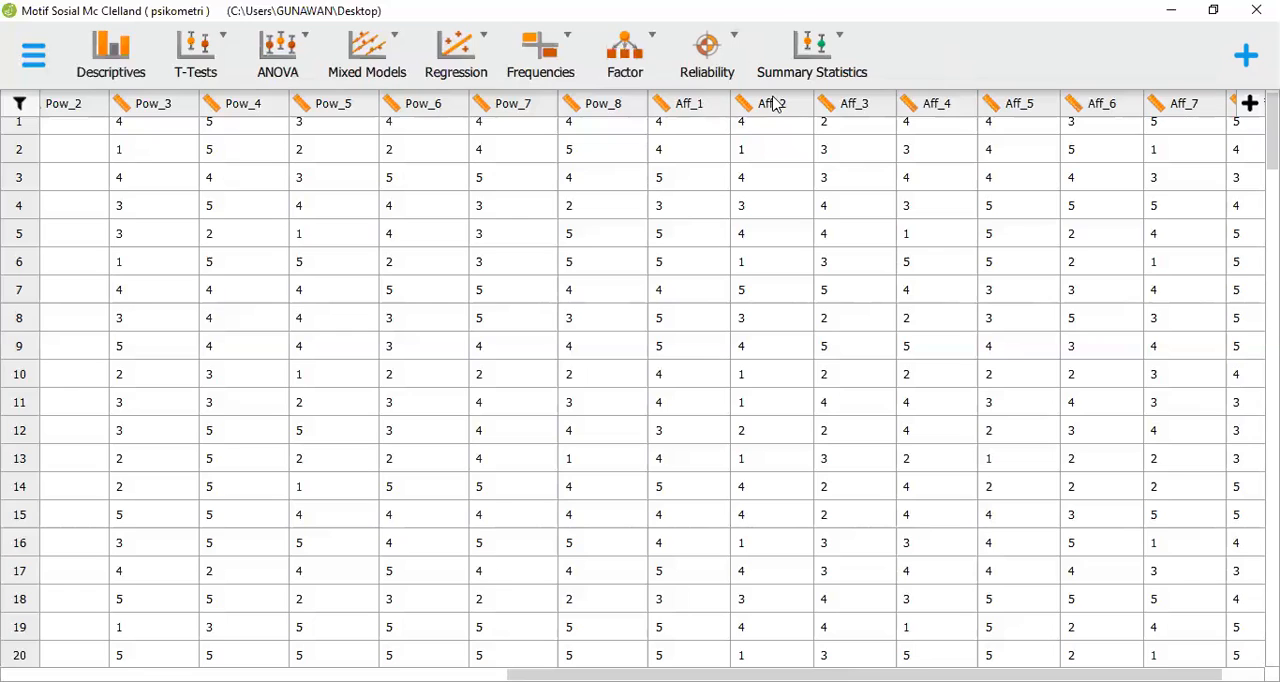
click(714, 65)
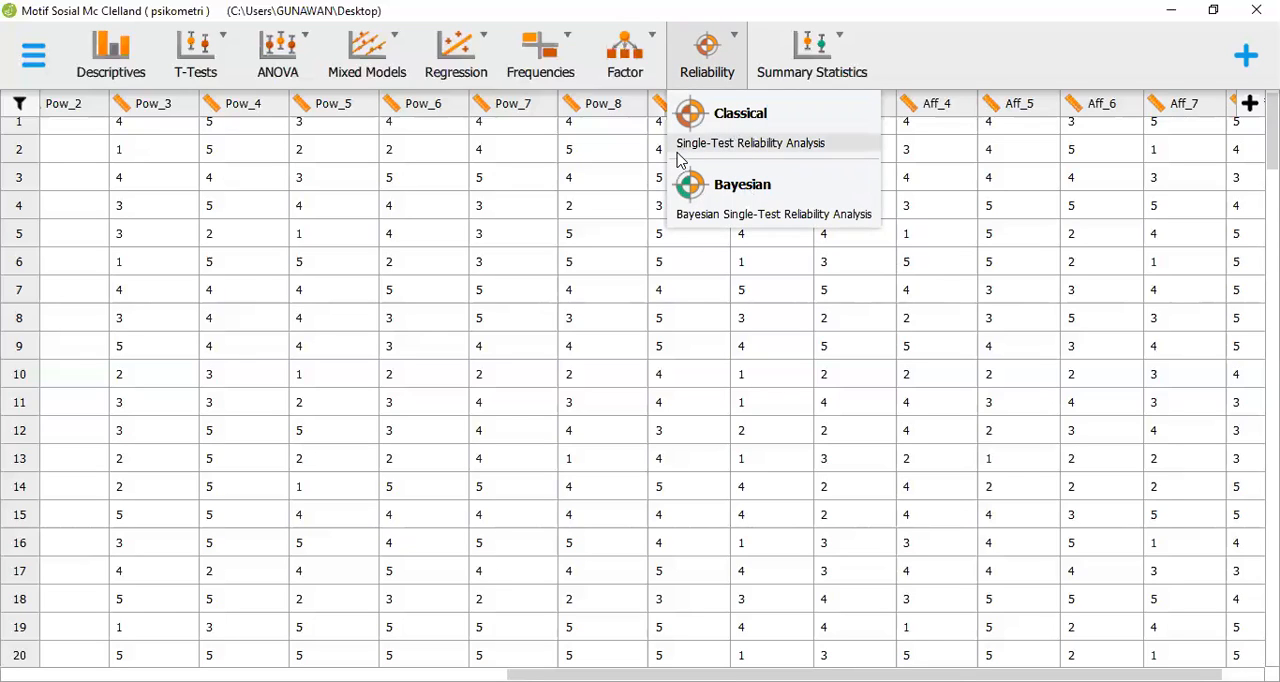
click(745, 145)
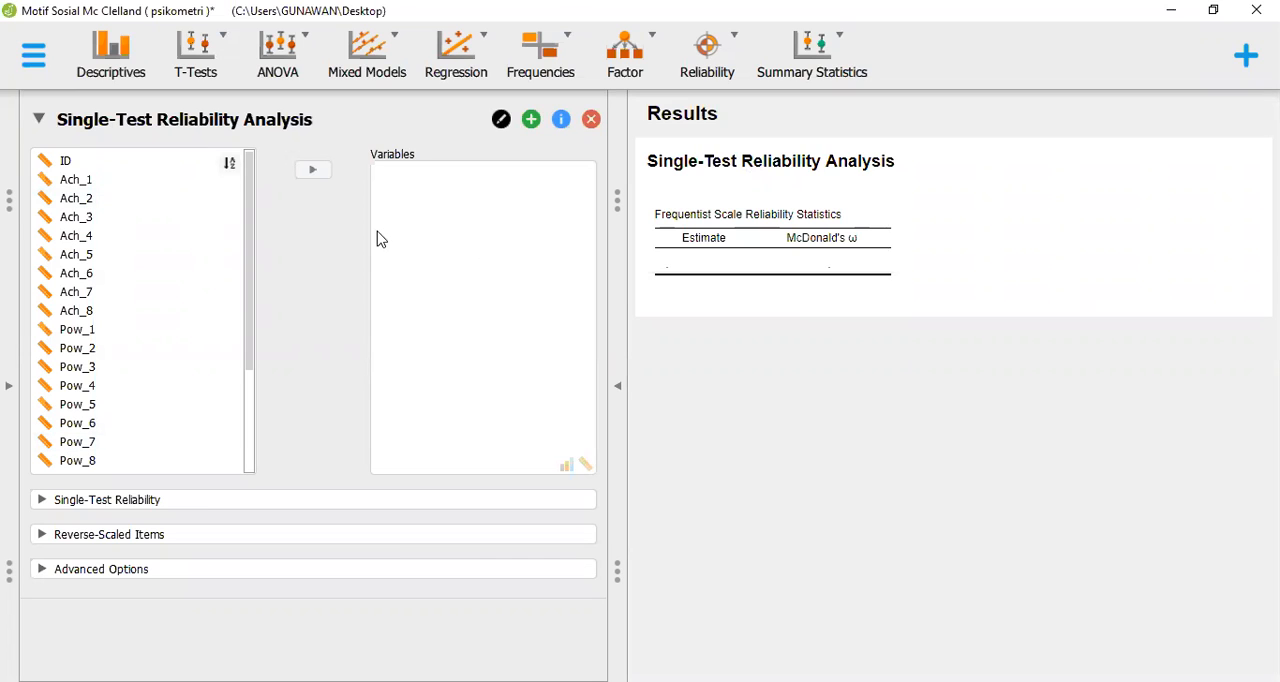
Add all items from Ach_1 through Aff_8 to the reliability analysis variables, leaving out ID
click(144, 186)
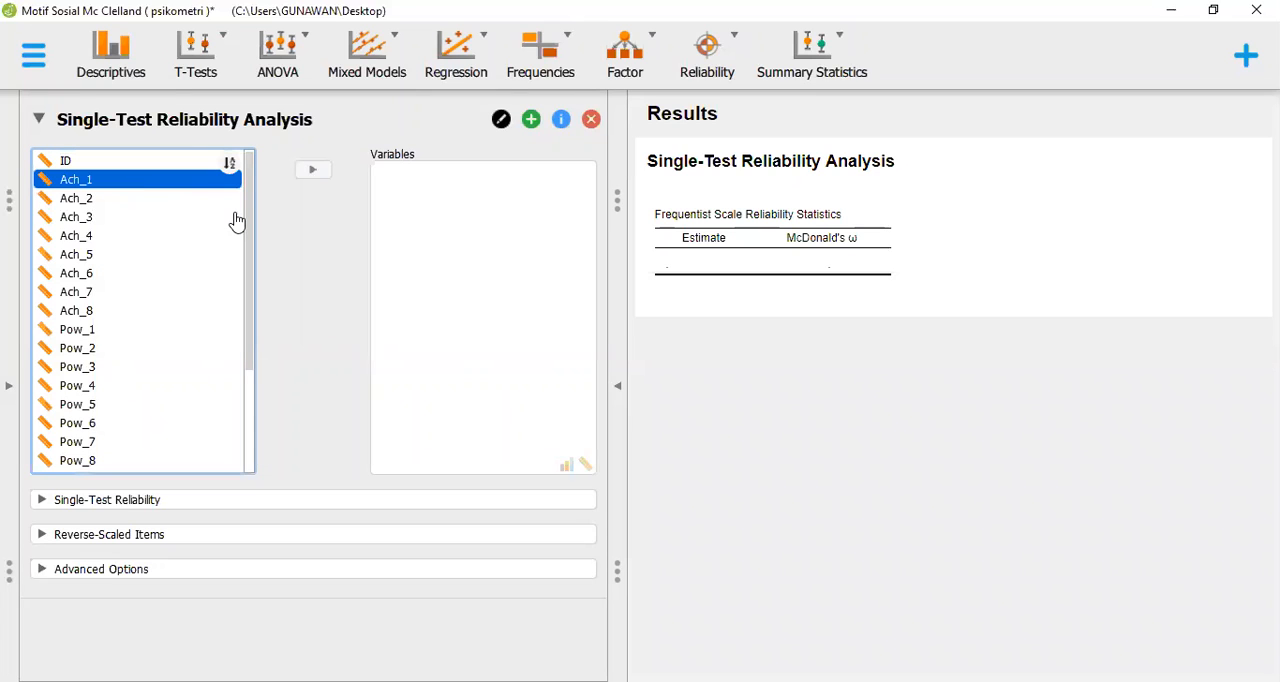
scroll(263, 337, down, 3)
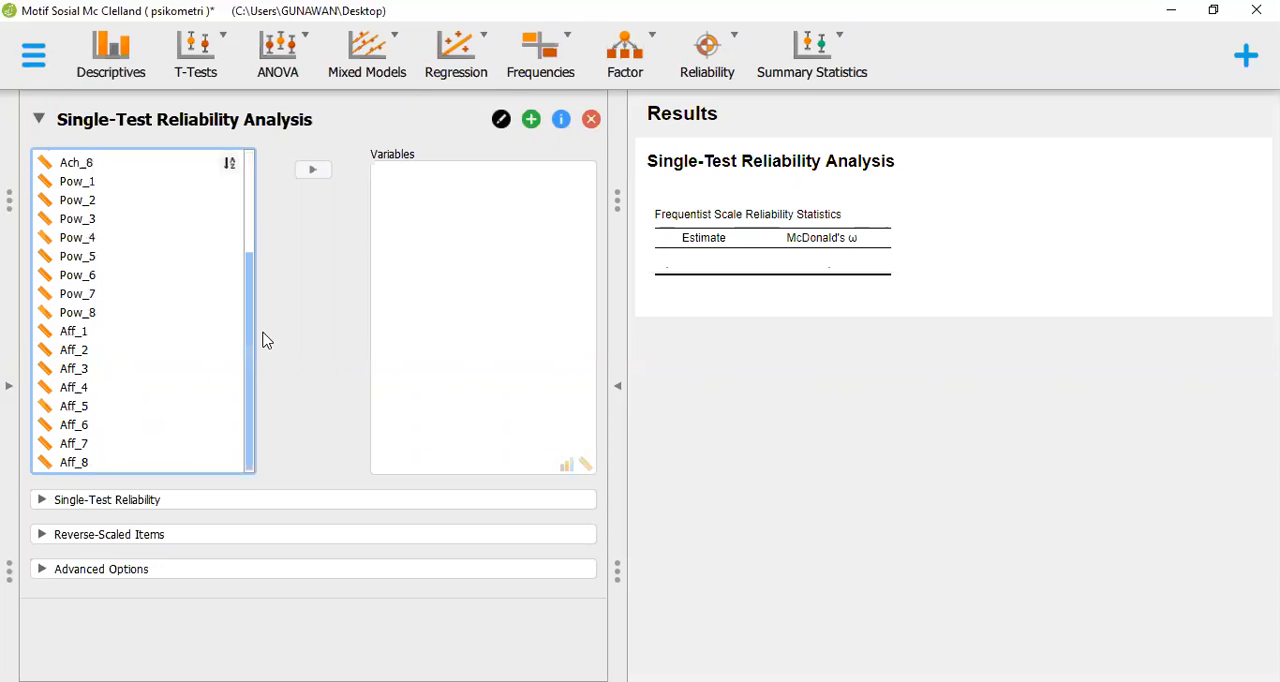
shift+click(147, 440)
shift+click(147, 452)
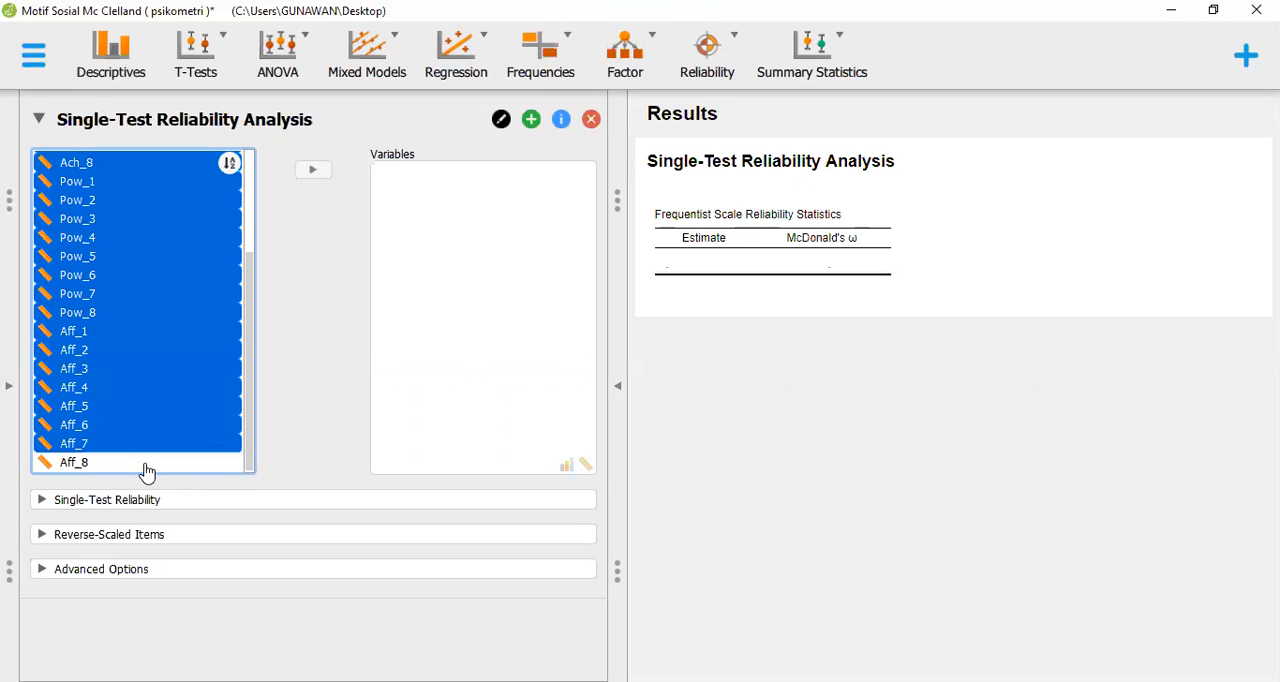
shift+click(147, 464)
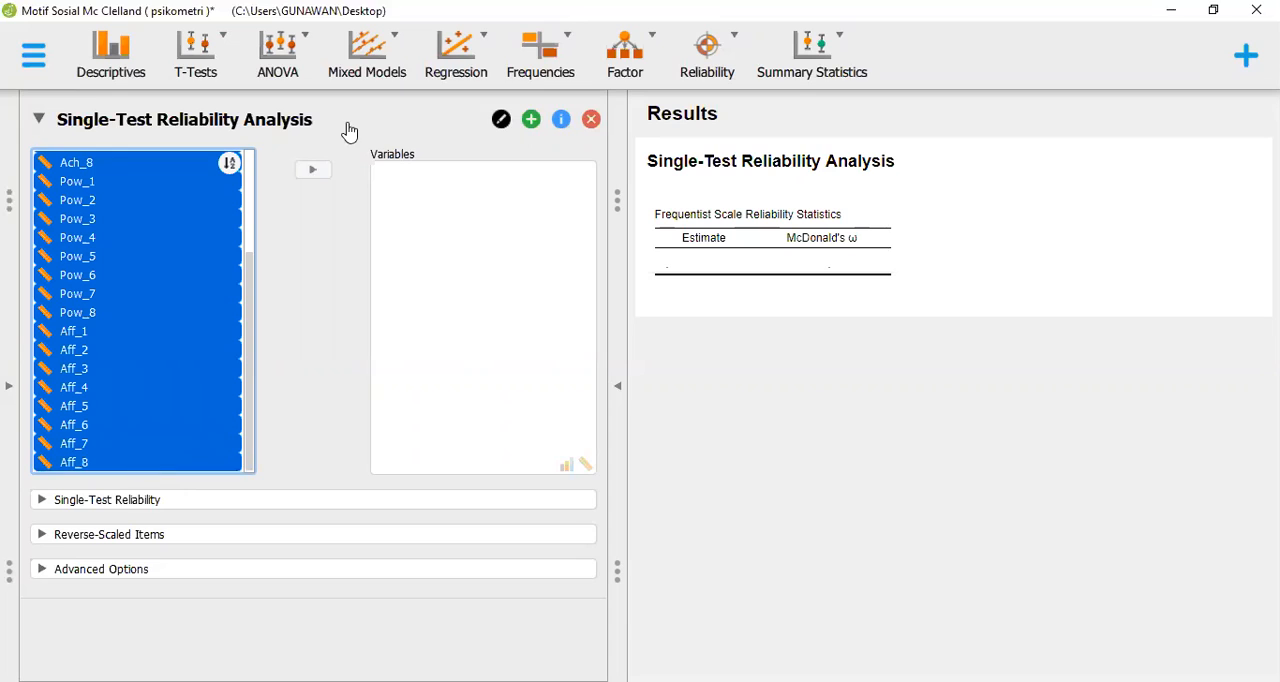
click(313, 171)
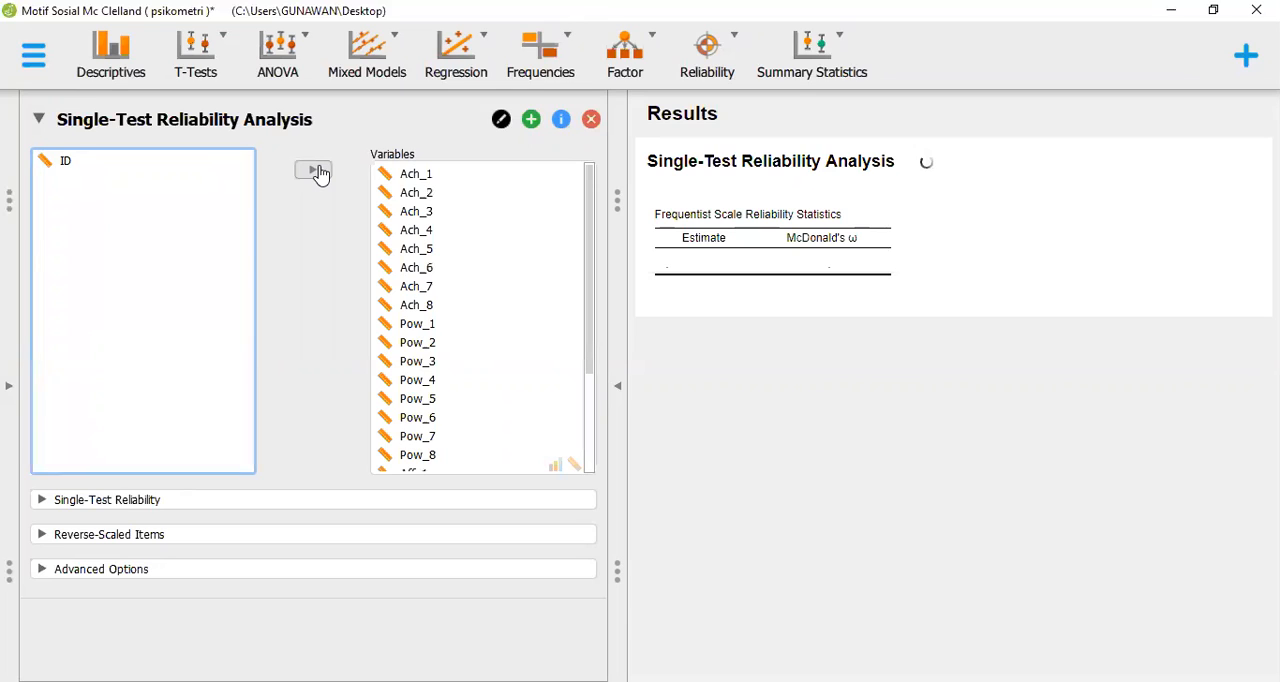
click(458, 212)
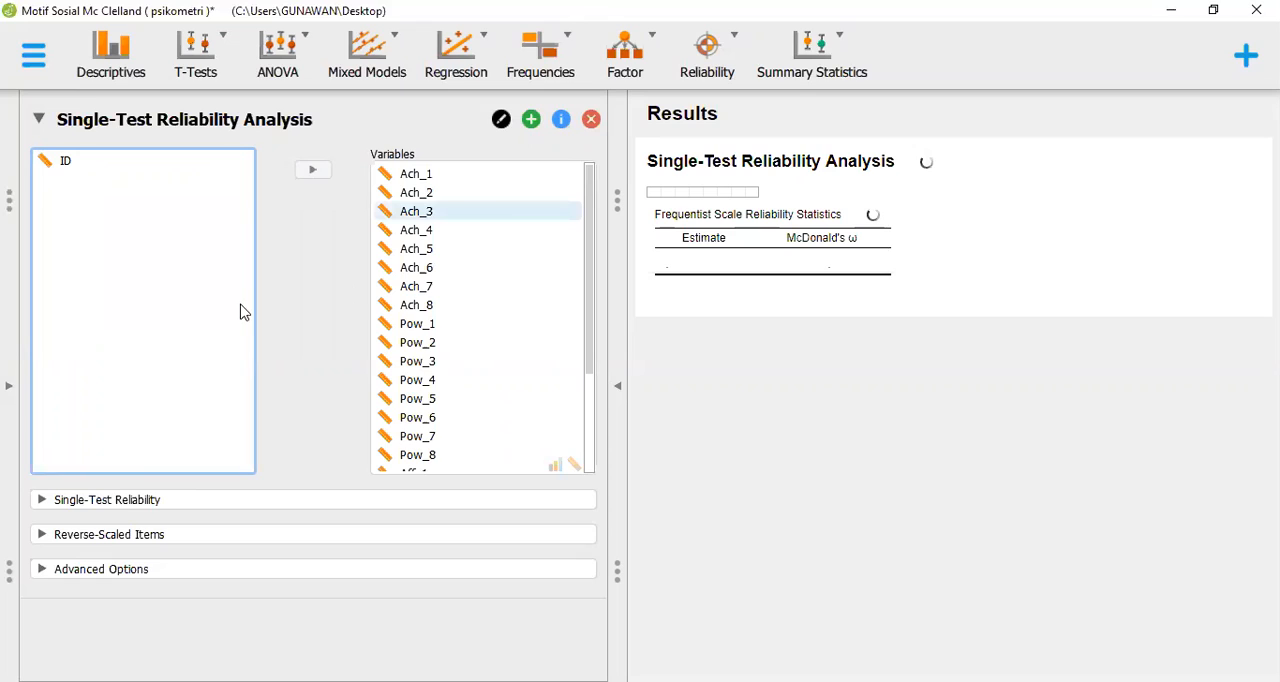
key(Down)
key(Down)
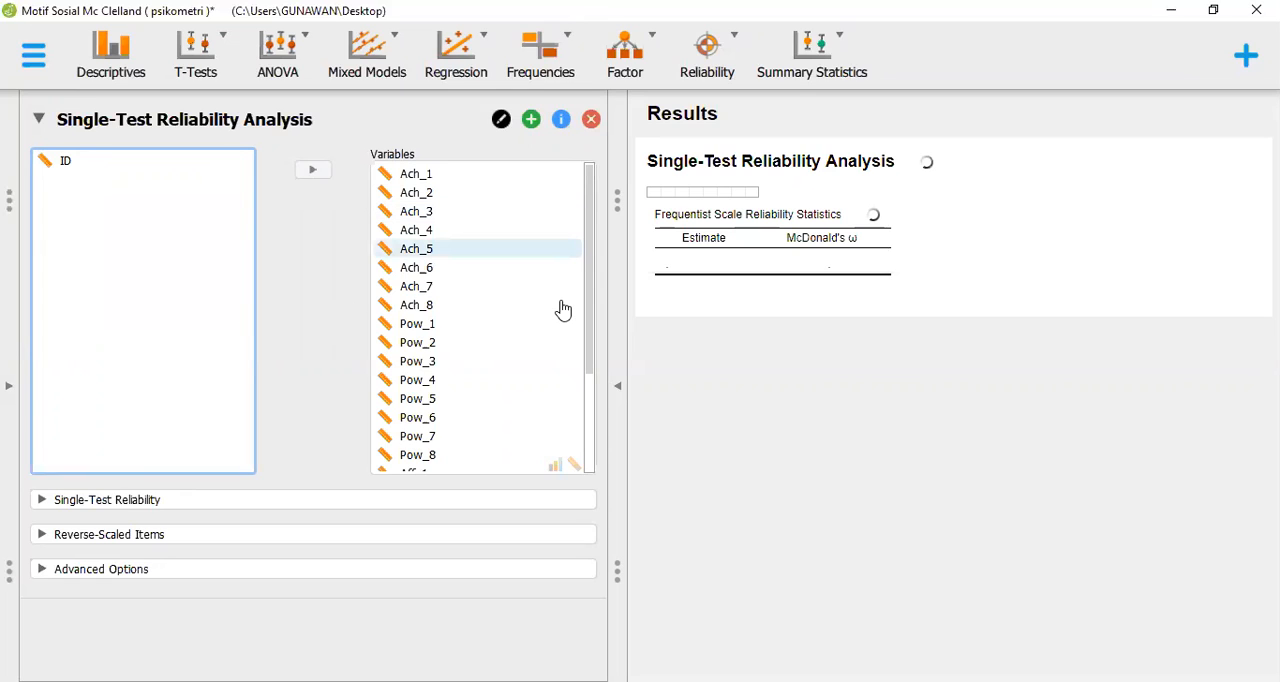
key(Down)
key(Down)
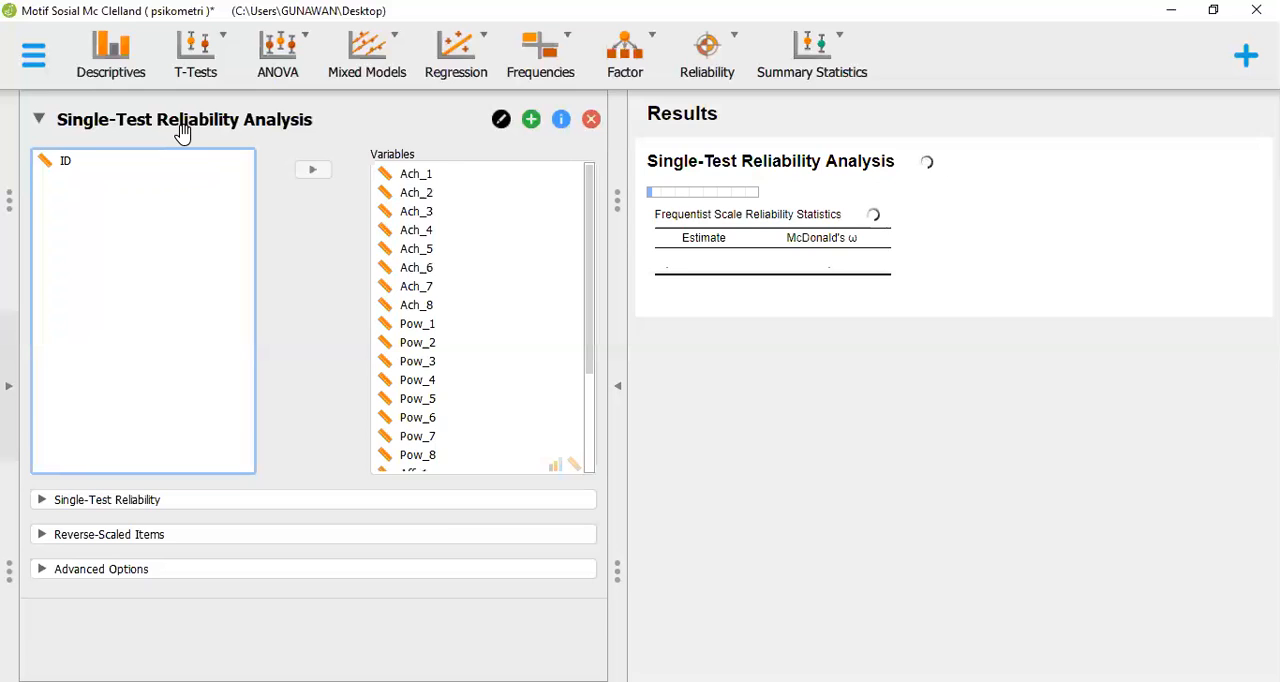
click(9, 386)
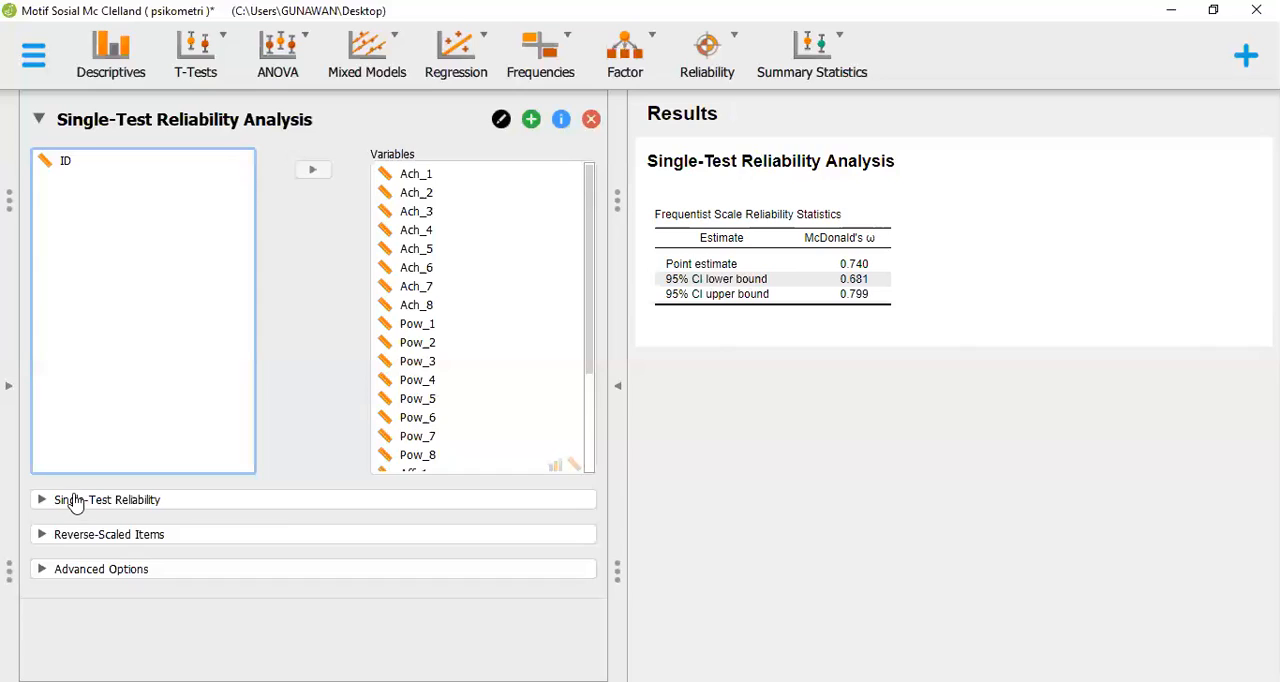
Enable Cronbach's α as a scale statistic, plus Cronbach's α (if item dropped) and Item-rest correlation as individual item statistics
click(141, 504)
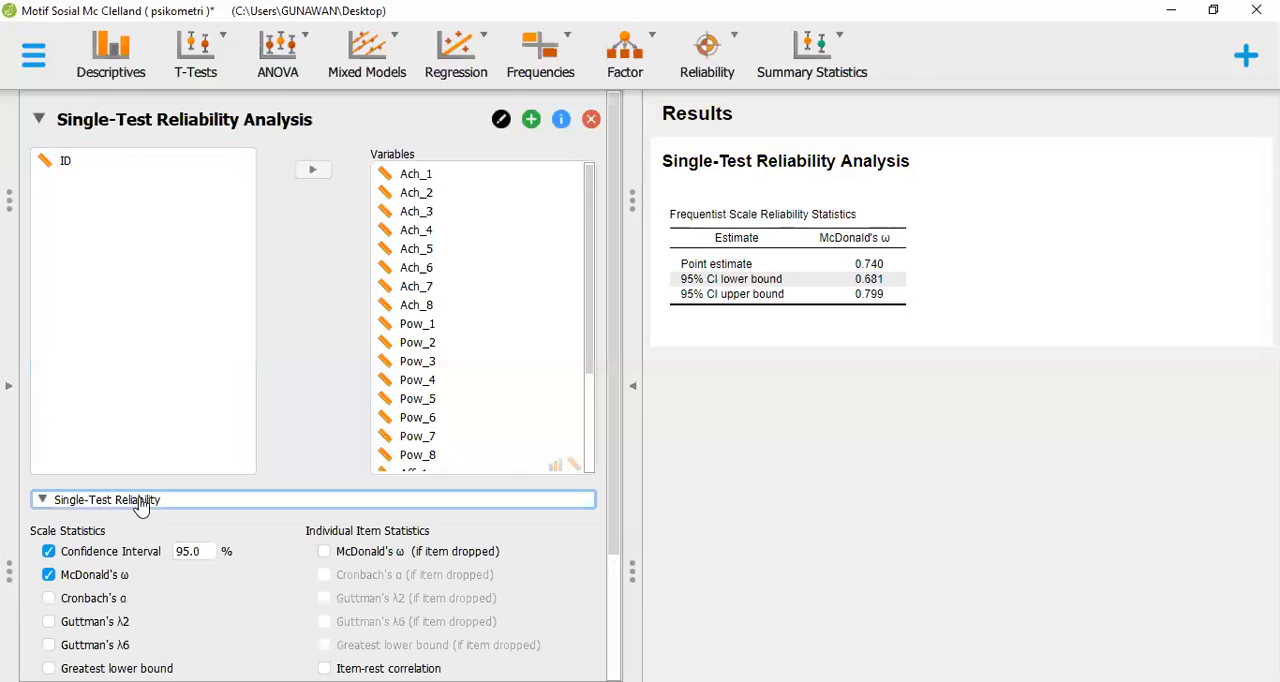
click(93, 600)
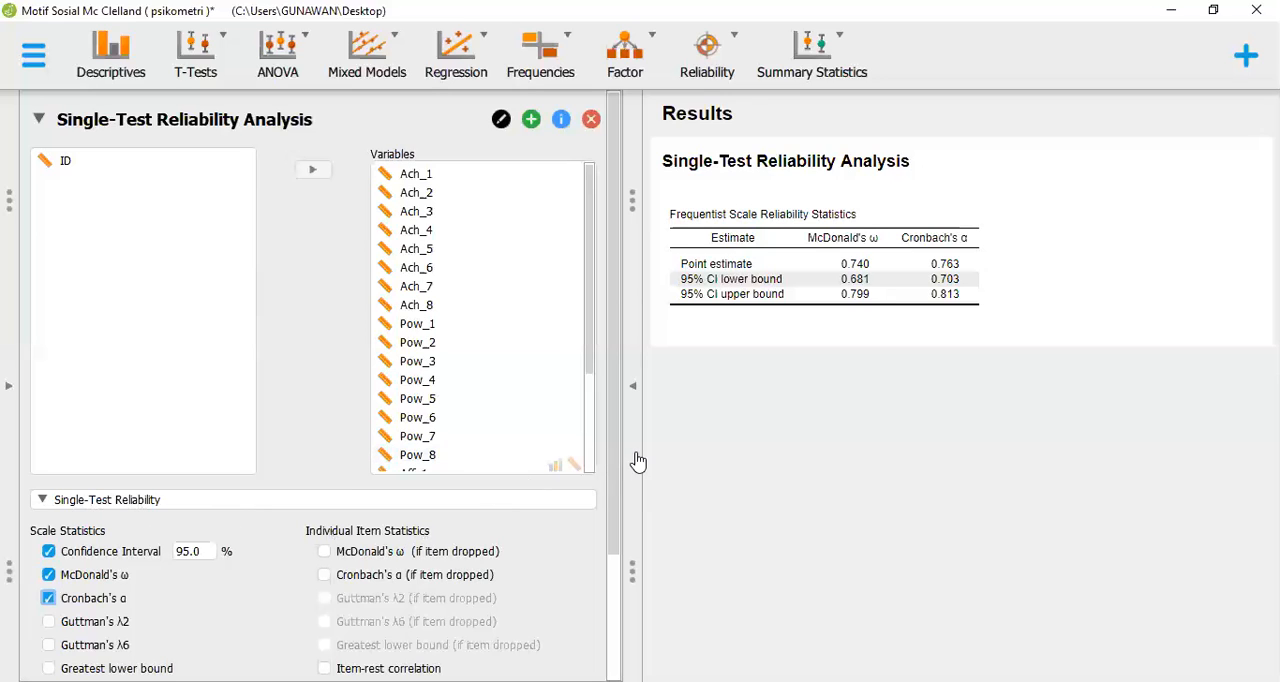
click(614, 584)
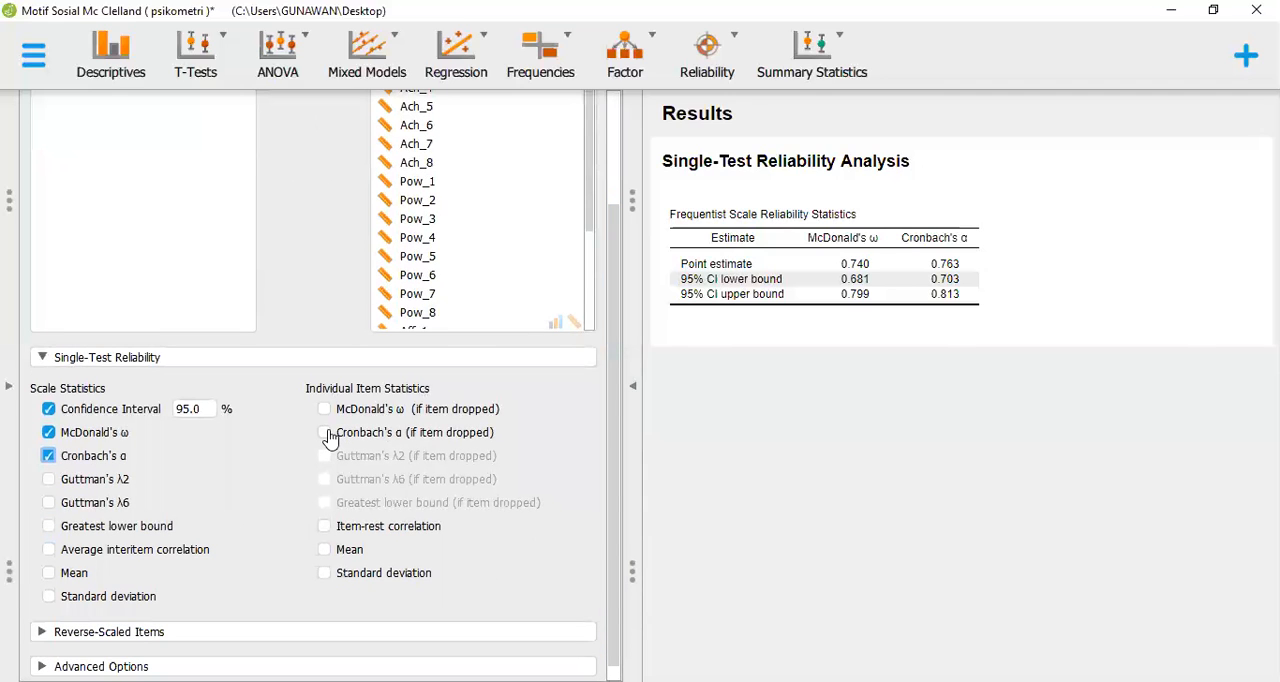
click(325, 433)
click(325, 527)
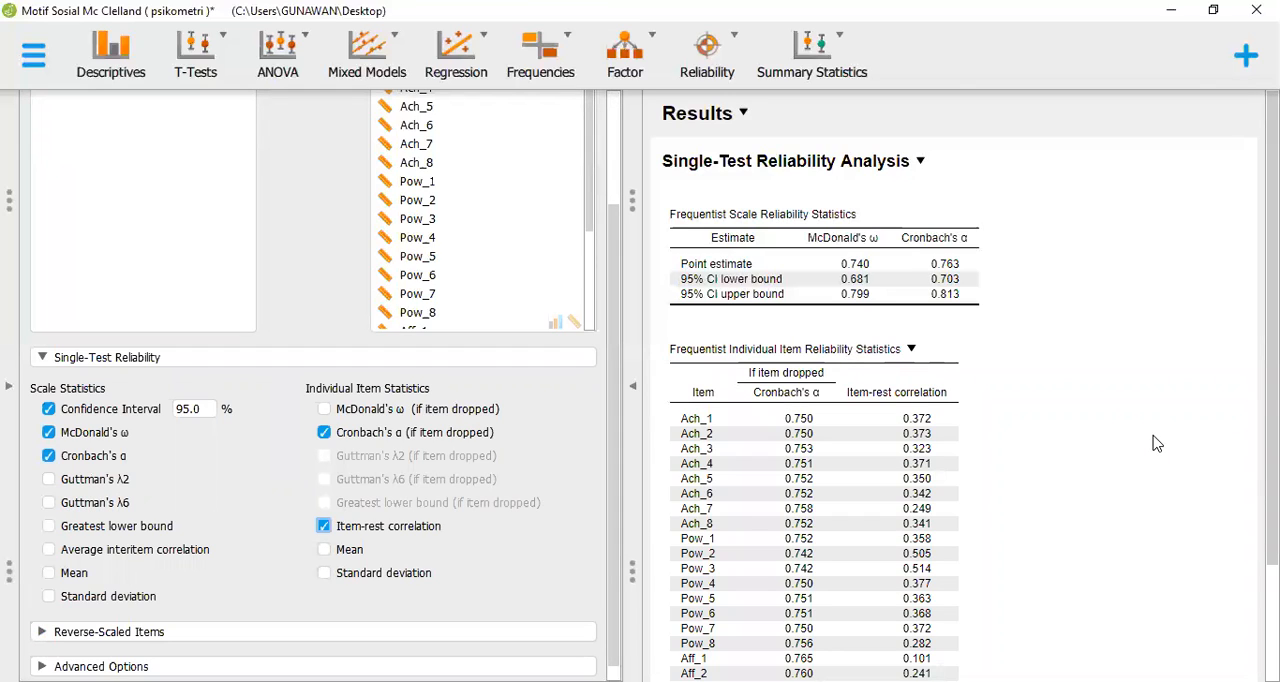
Review the individual item reliability statistics and remove Ach_7 from the analysis variables
scroll(950, 400, down, 1)
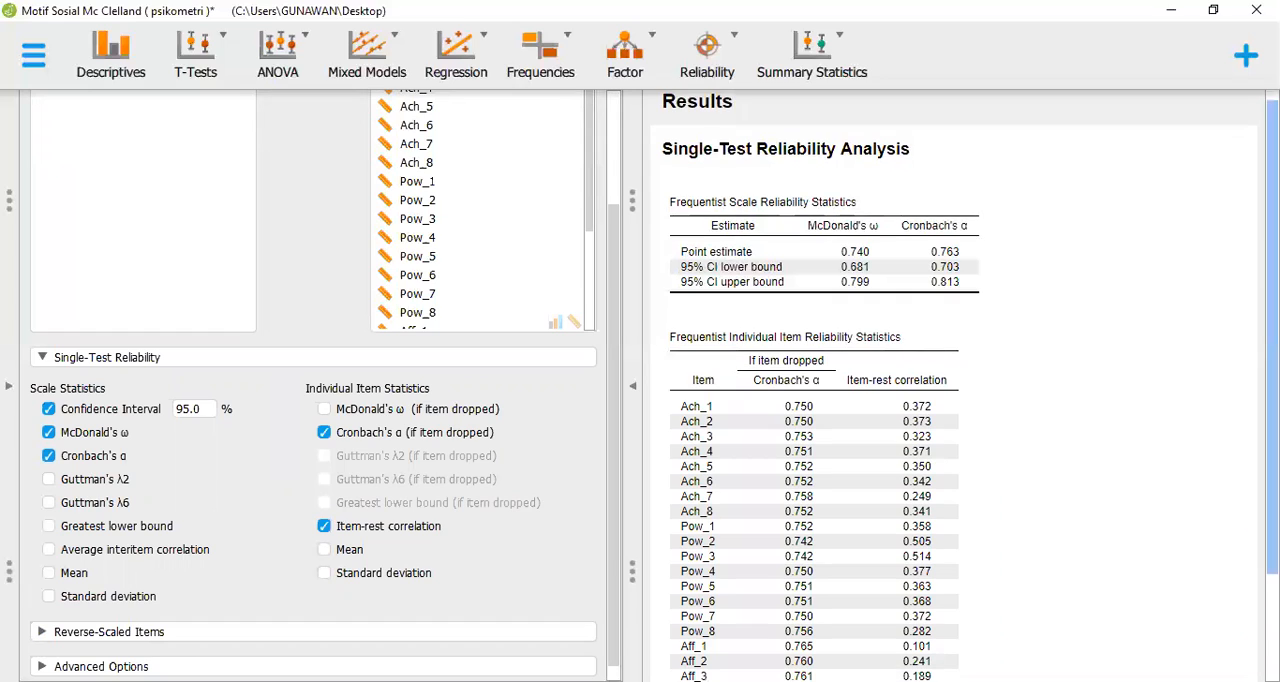
scroll(1027, 324, down, 3)
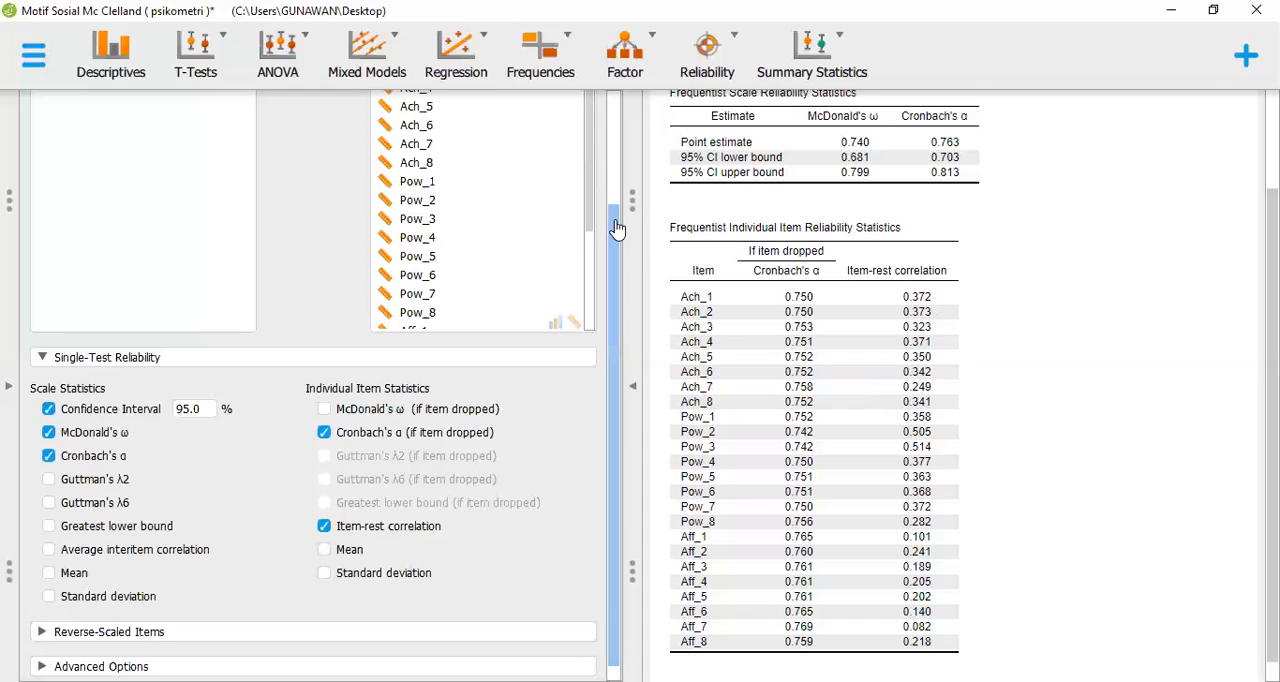
drag(617, 229, 621, 192)
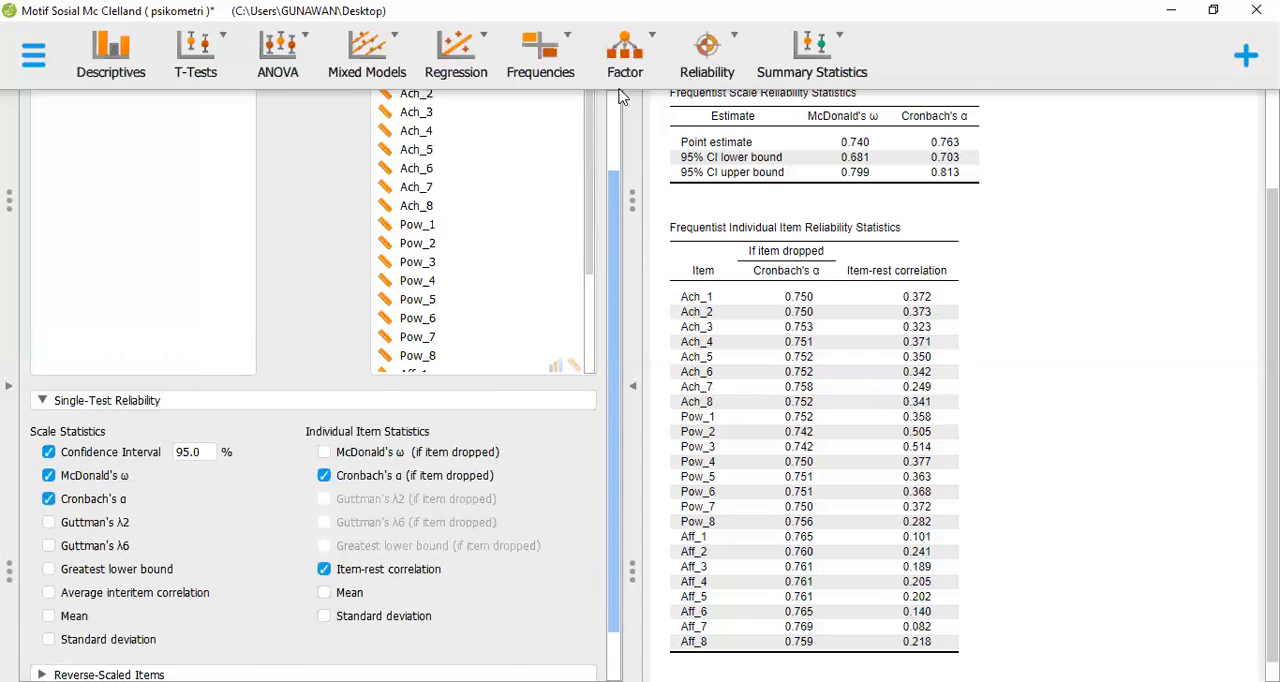
scroll(621, 104, up, 2)
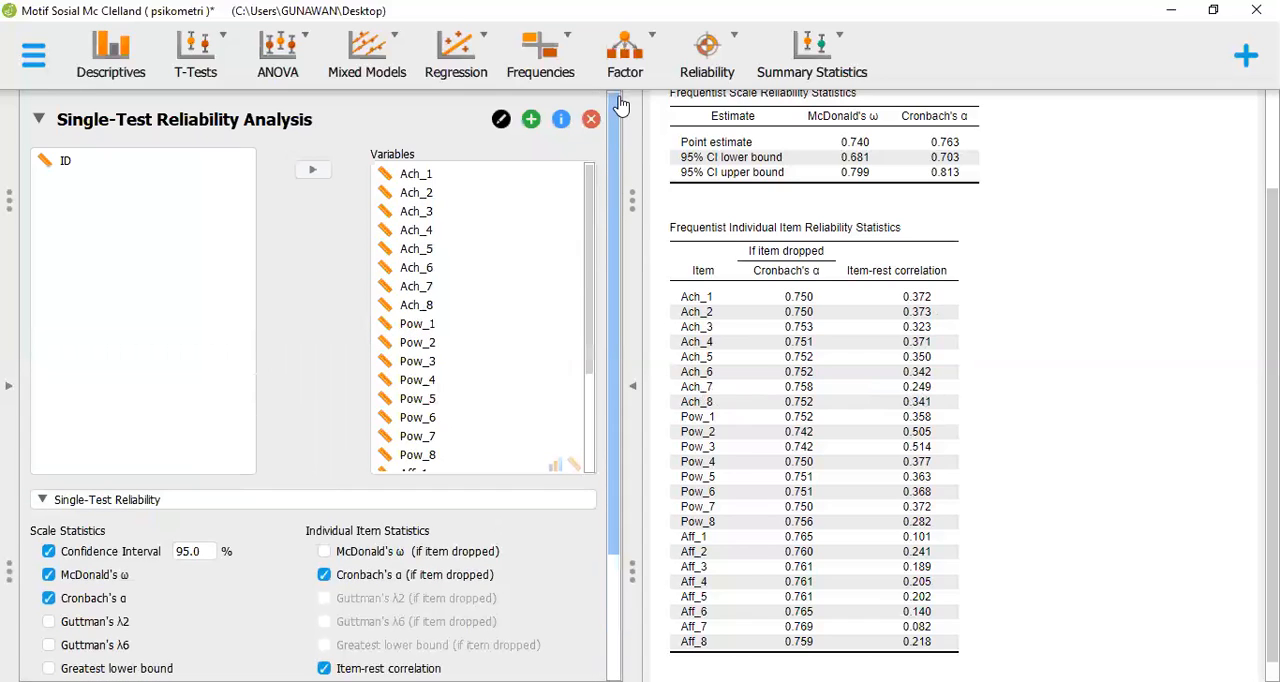
click(415, 288)
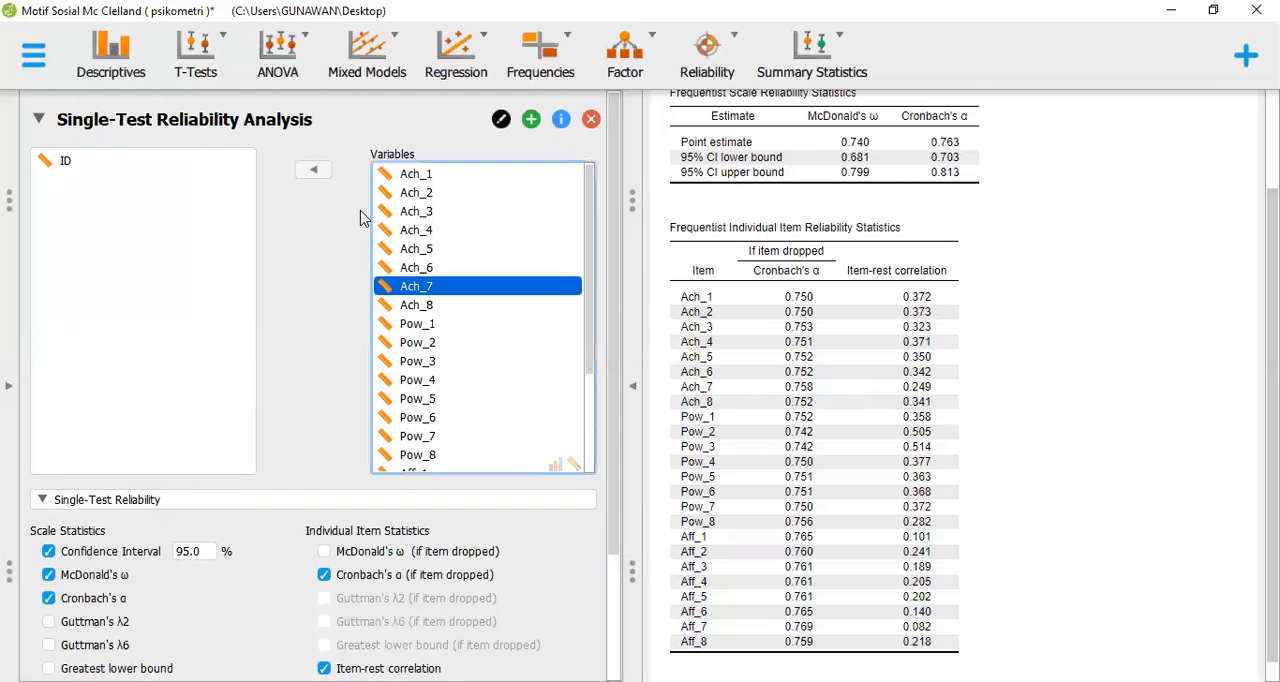
click(314, 172)
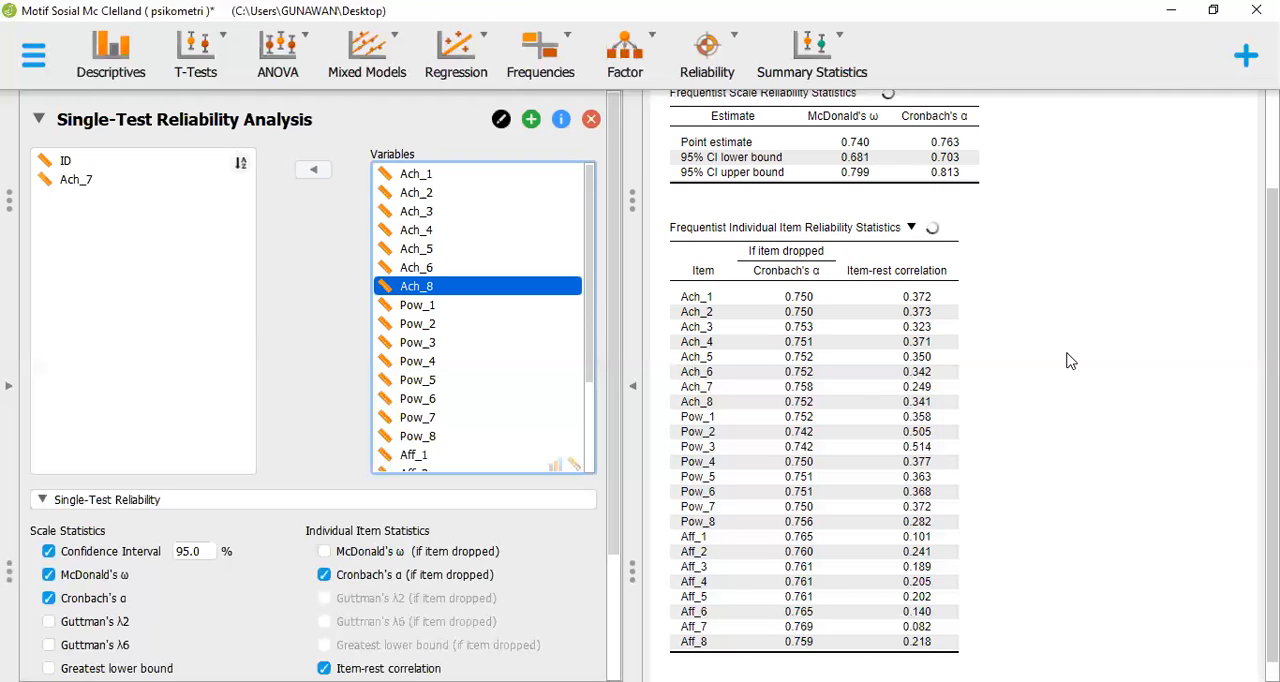
Remove Pow_8 from the reliability analysis variables
click(1067, 353)
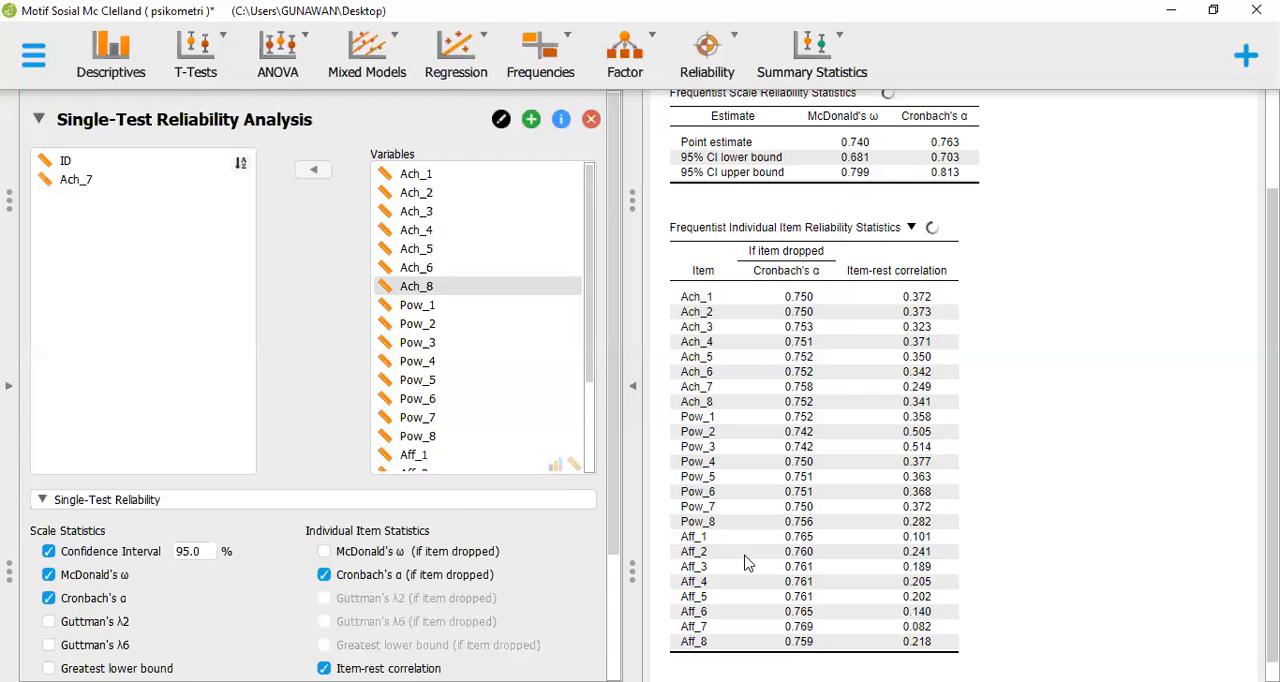
scroll(744, 563, up, 2)
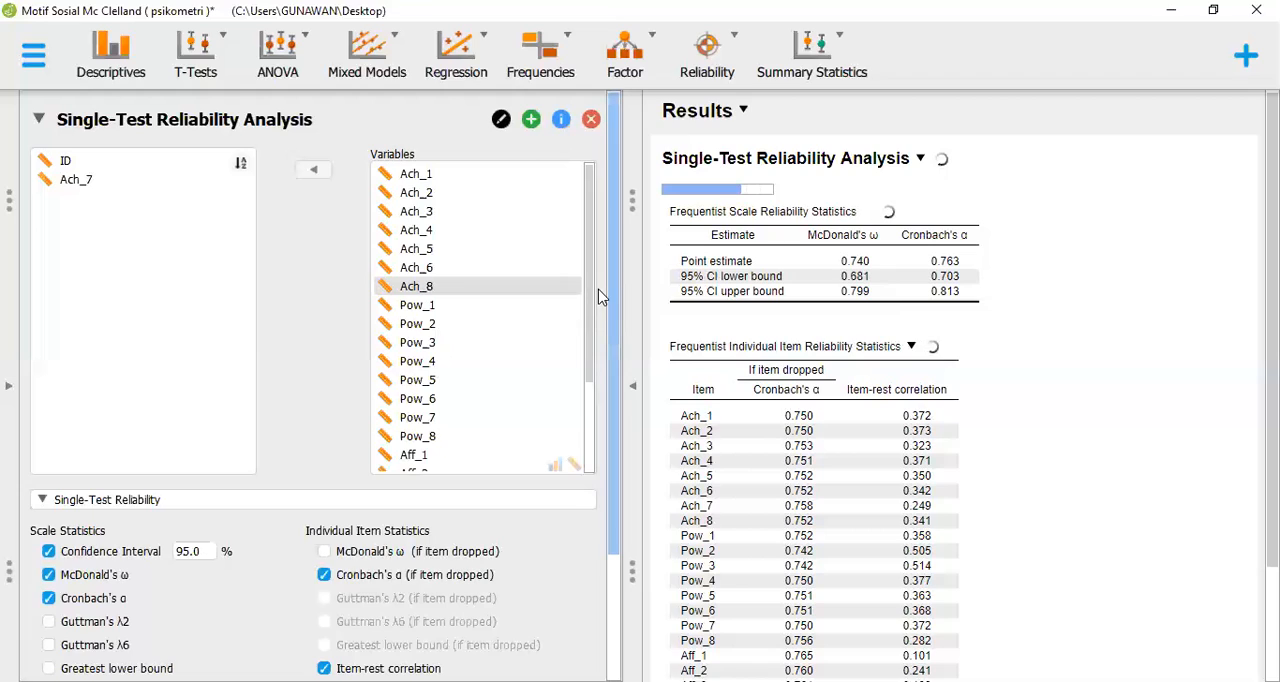
drag(587, 298, 587, 375)
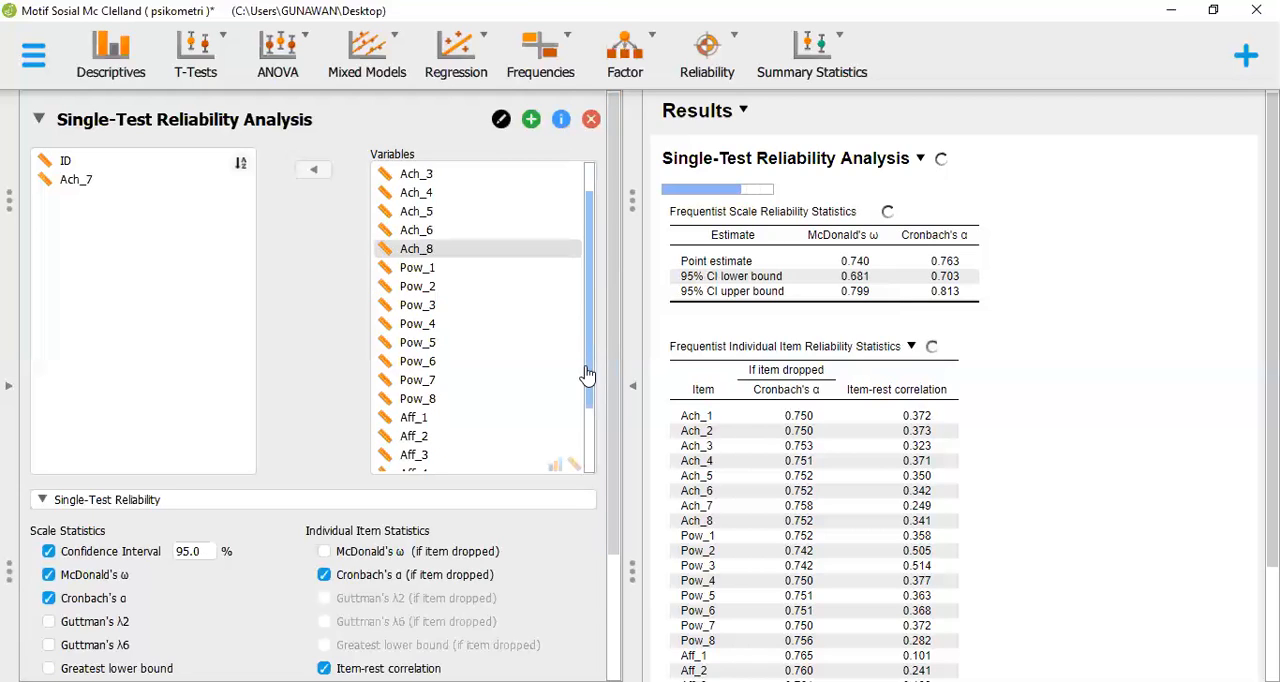
scroll(543, 345, down, 1)
click(543, 335)
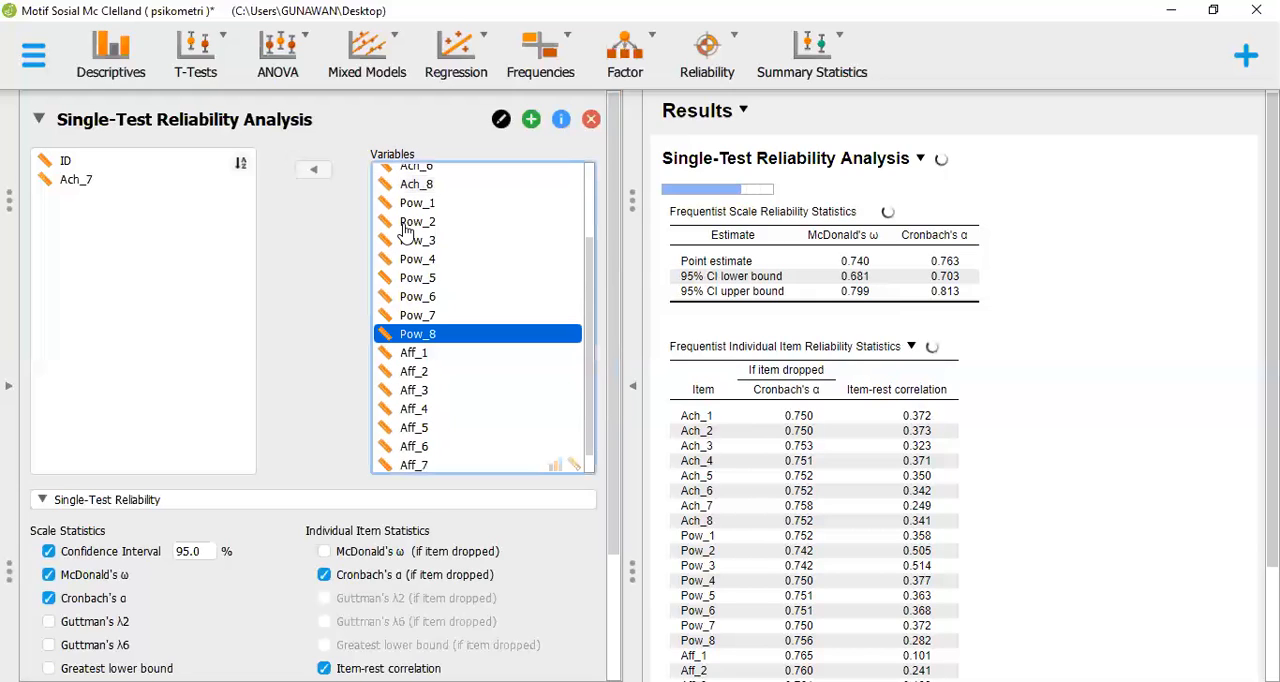
click(322, 172)
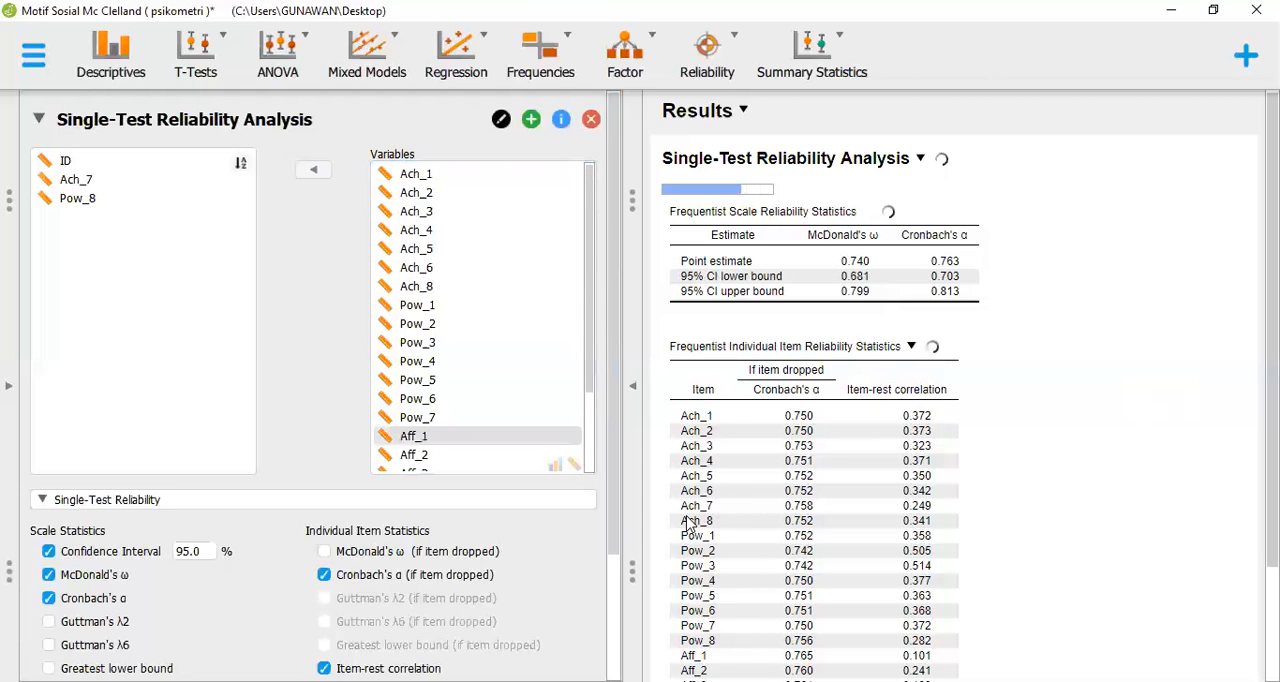
Remove all affiliation items, Aff_1 through Aff_8, from the reliability analysis variables
scroll(710, 530, down, 2)
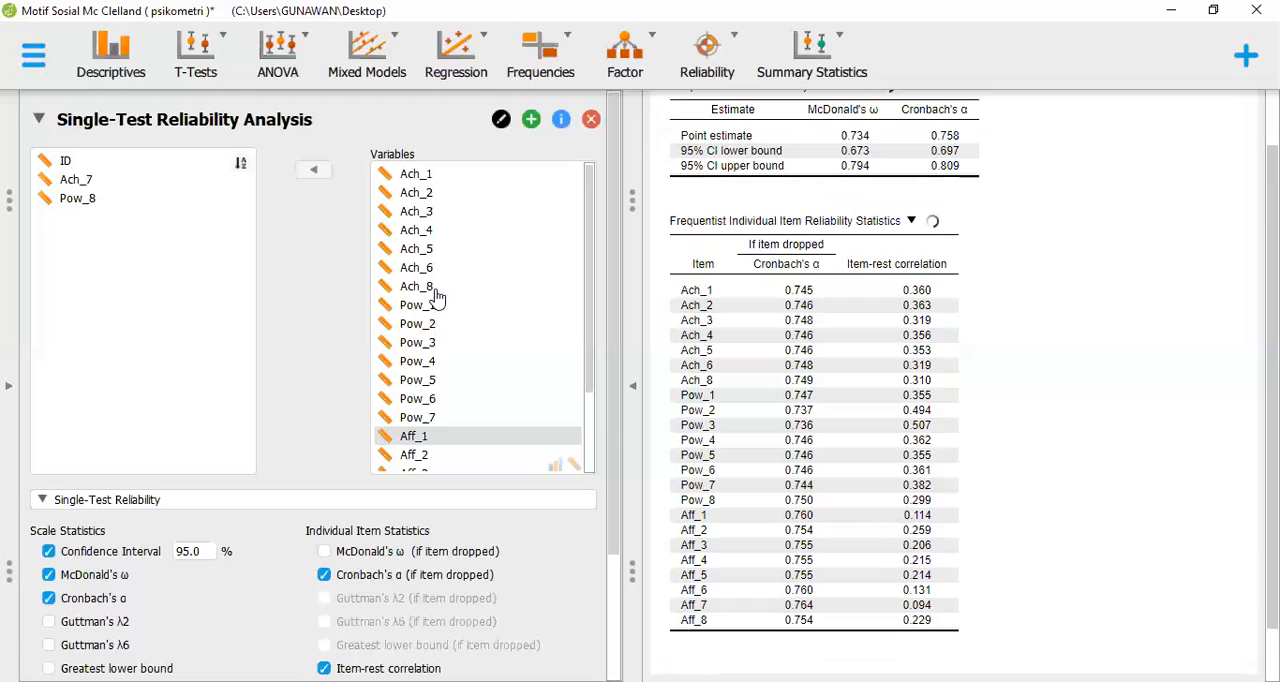
scroll(437, 346, down, 2)
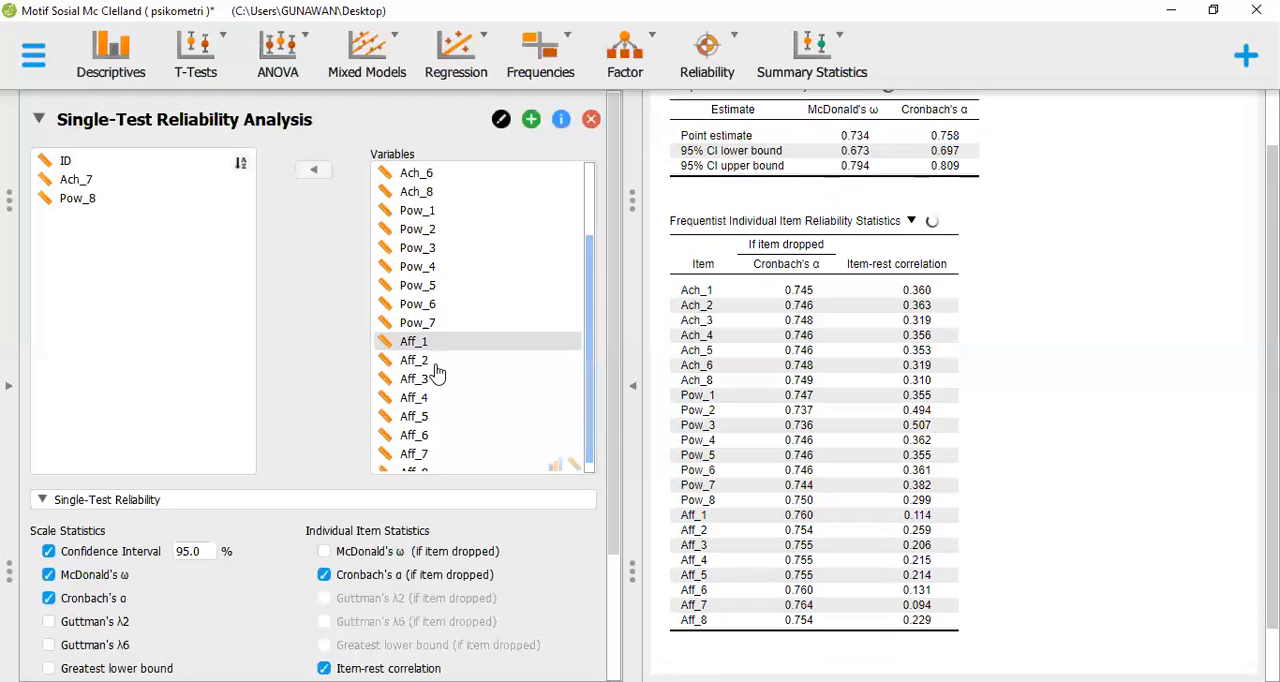
scroll(449, 411, down, 1)
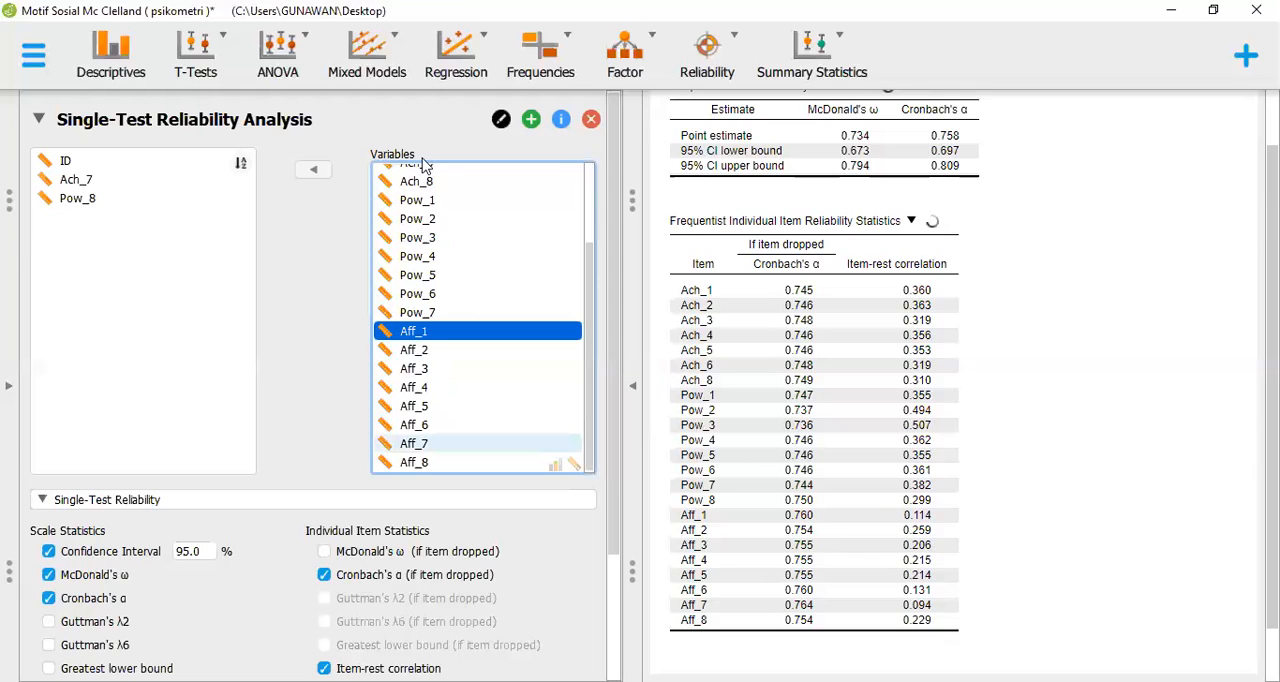
shift+click(438, 461)
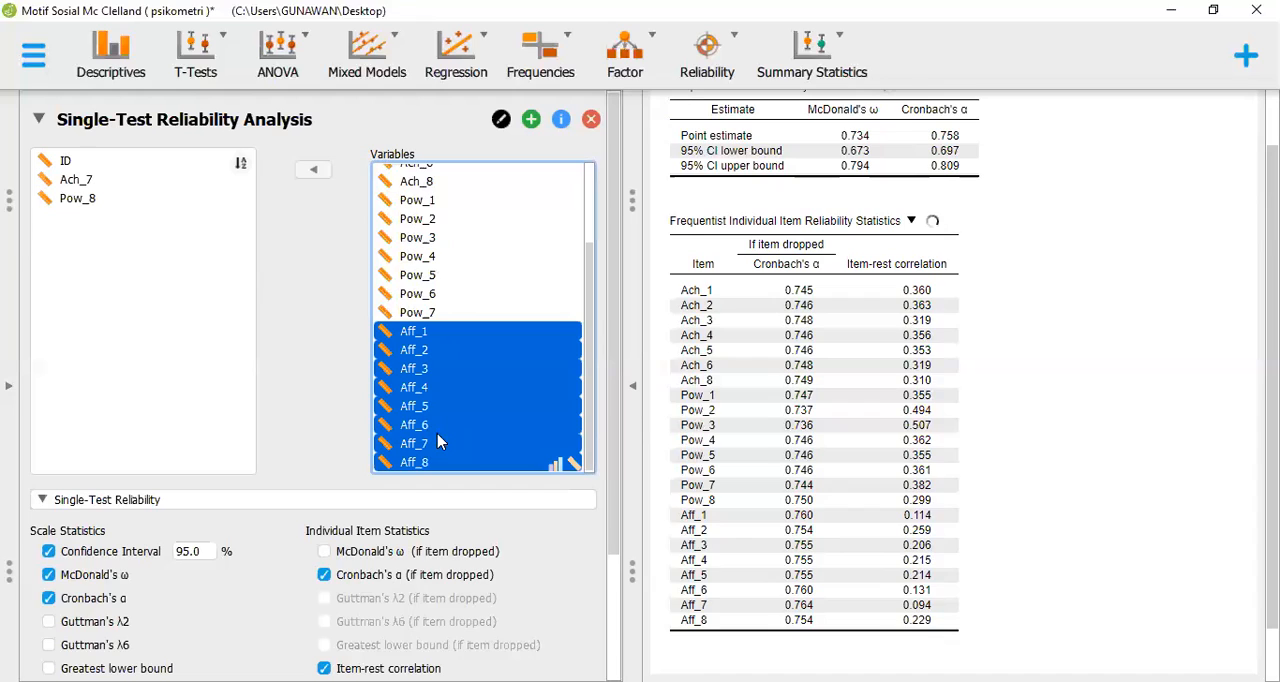
double_click(438, 443)
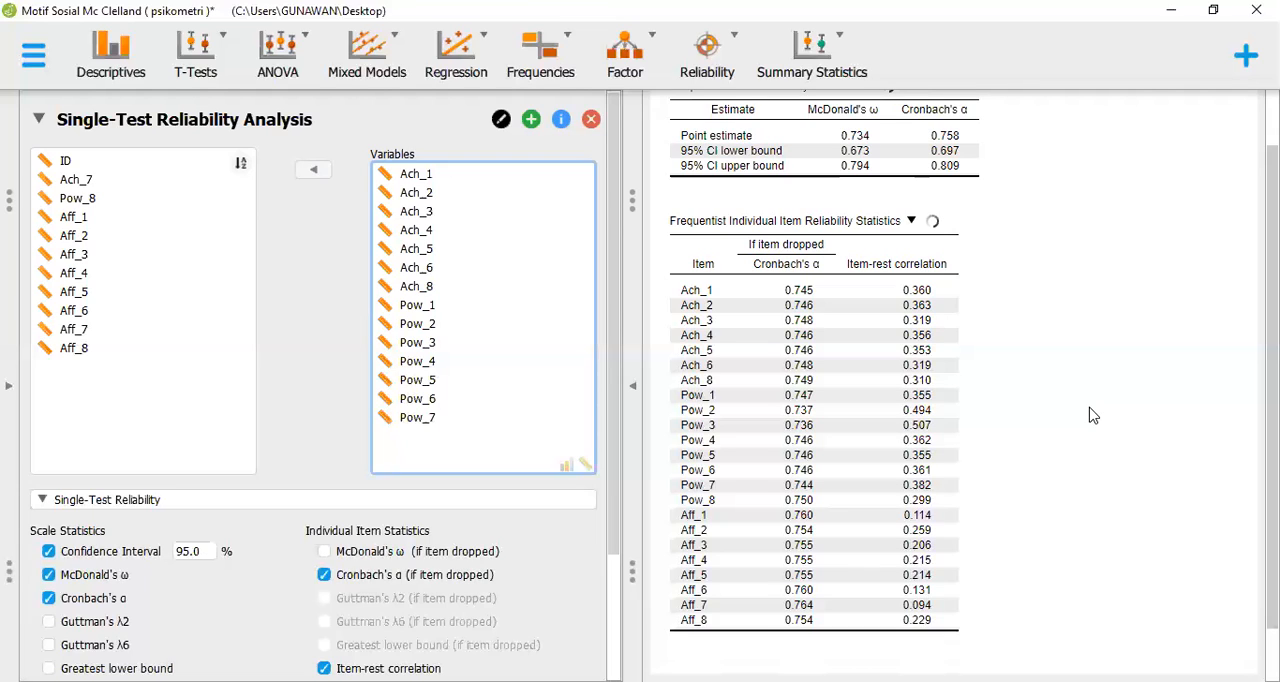
key(Down)
key(Down)
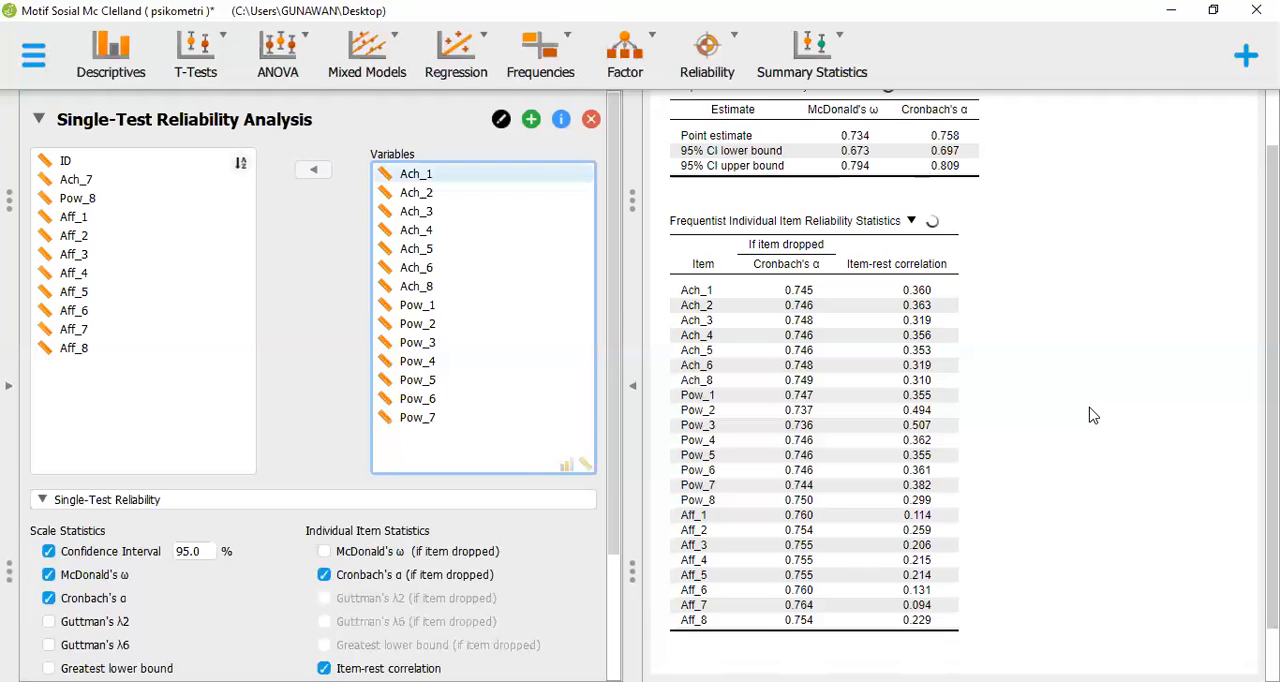
key(Down)
key(Down)
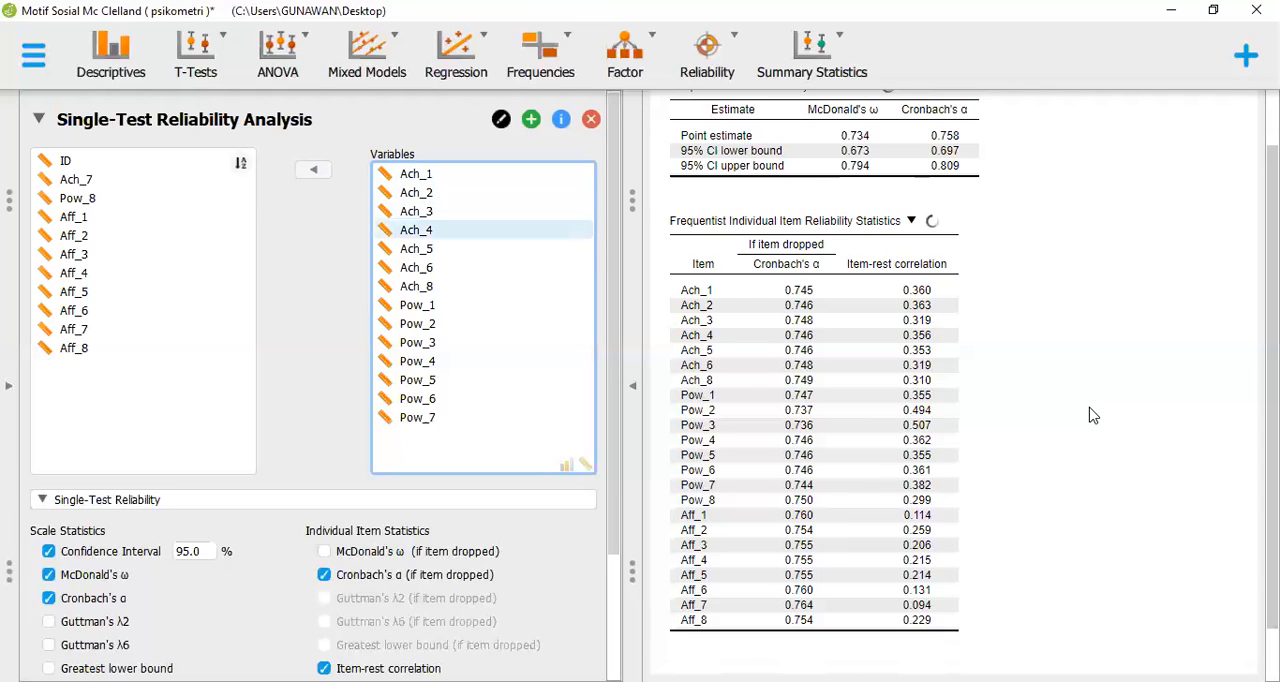
key(Down)
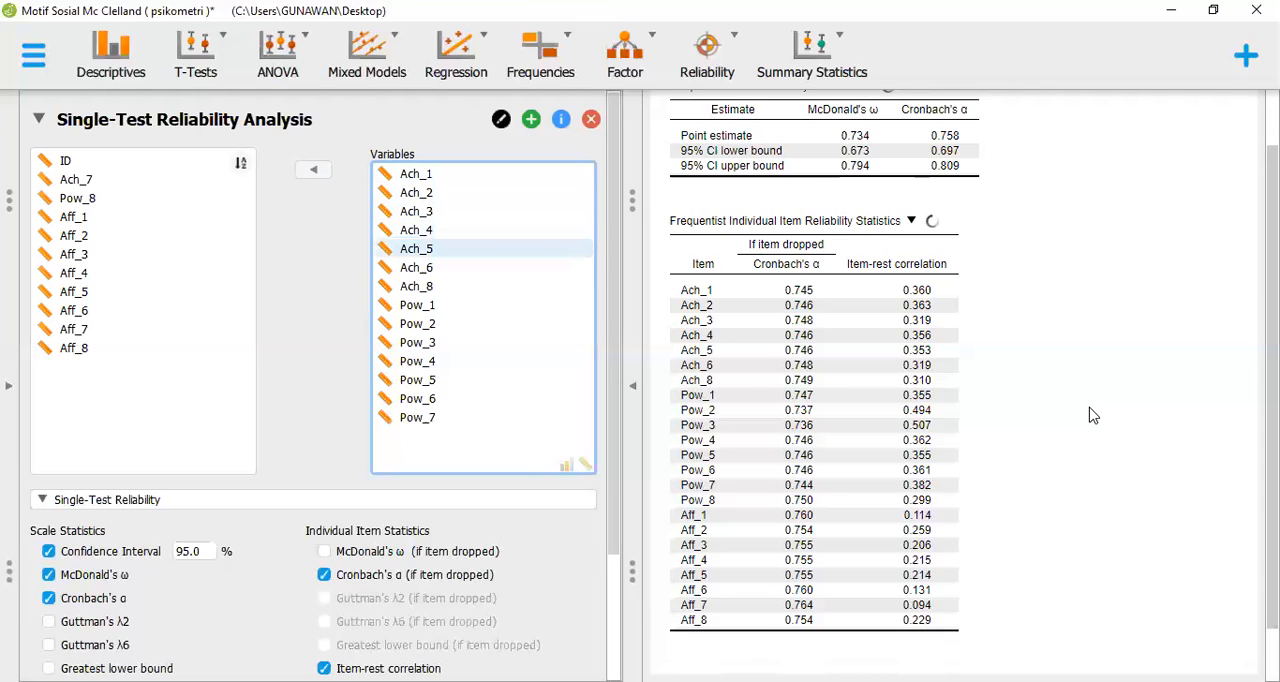
key(Down)
key(Down)
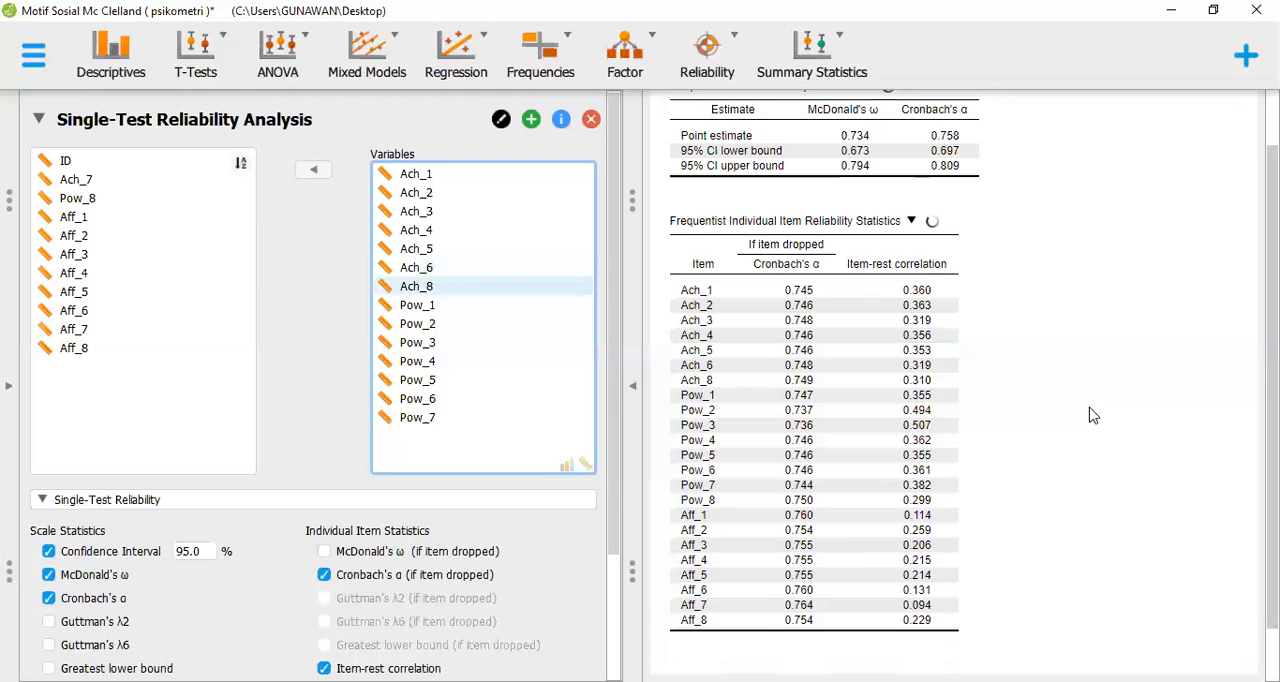
key(Down)
key(Down)
key(Down)
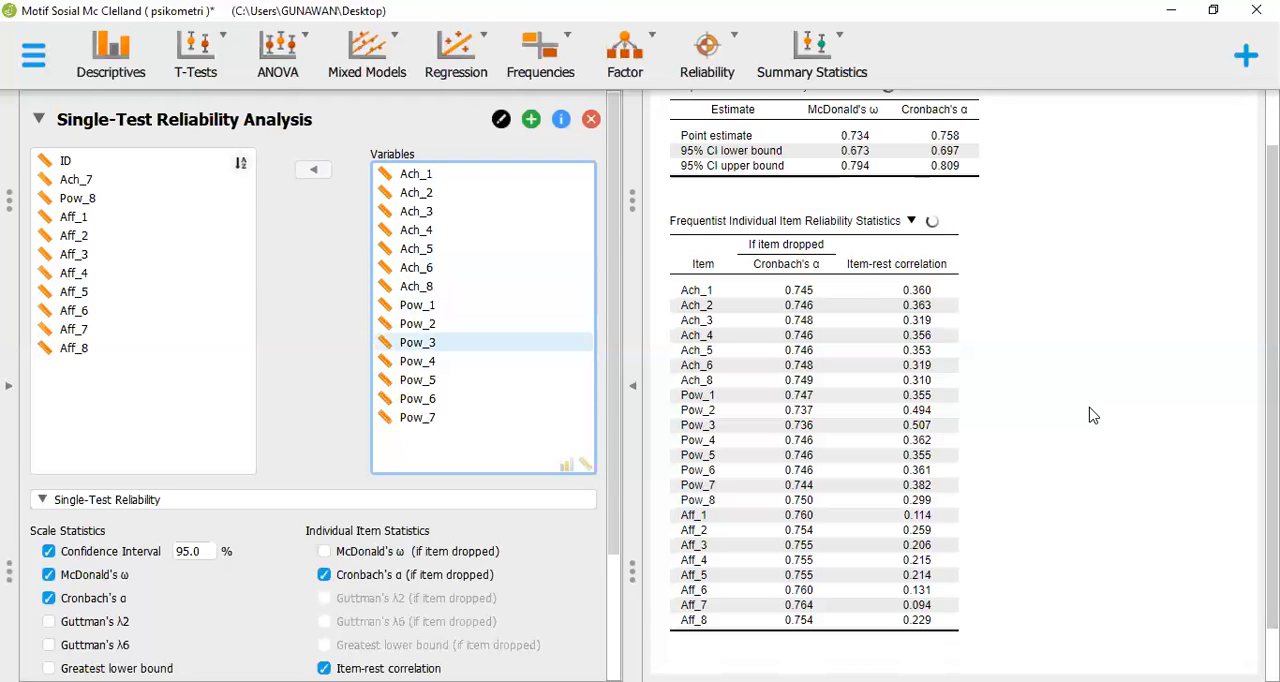
key(Down)
key(Down)
key(Down)
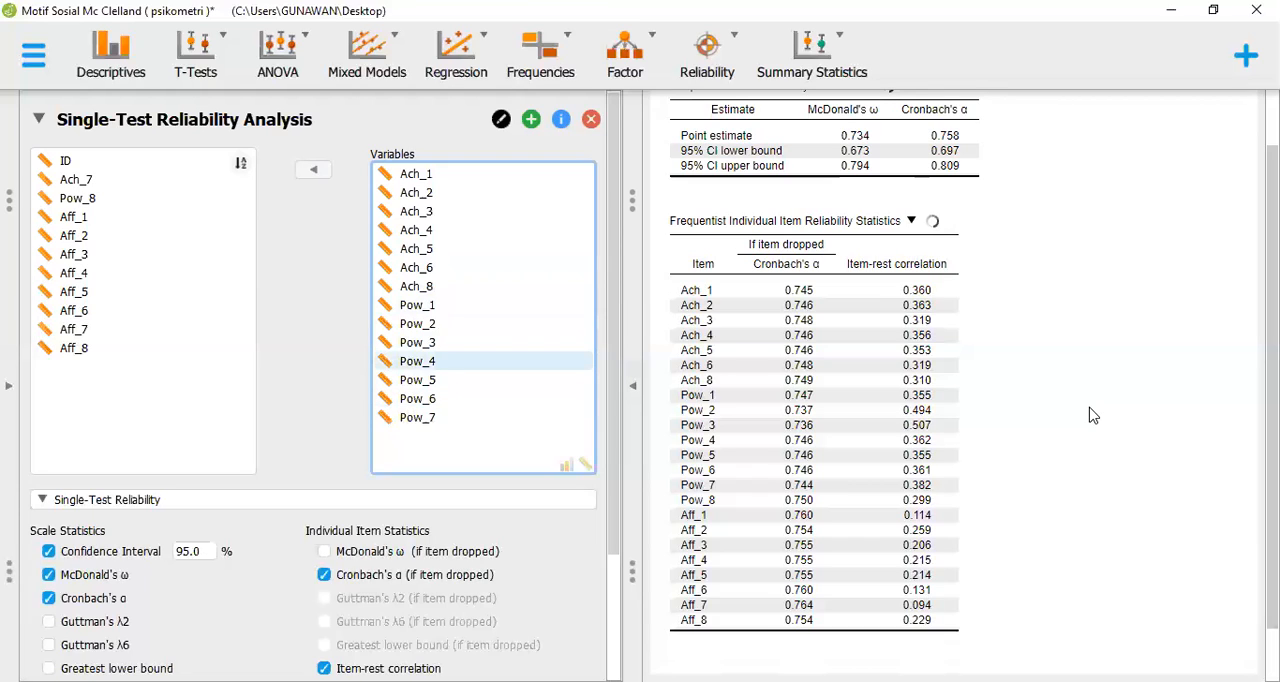
key(Up)
key(Up)
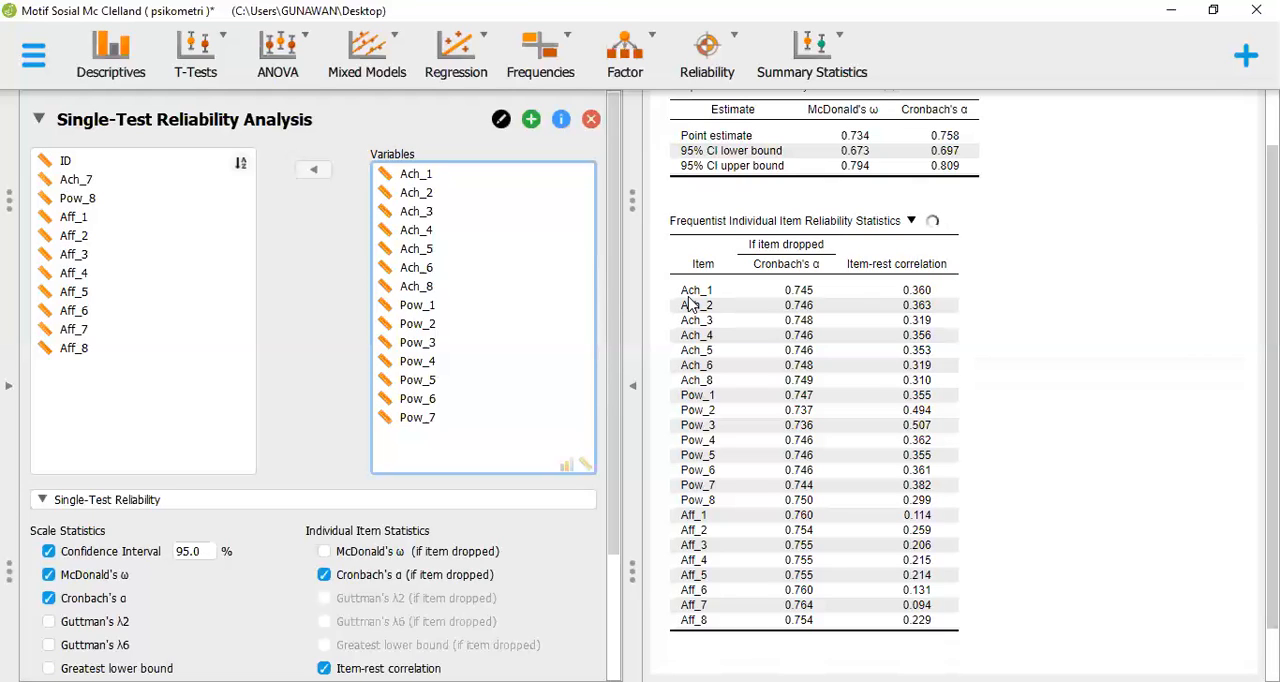
click(190, 298)
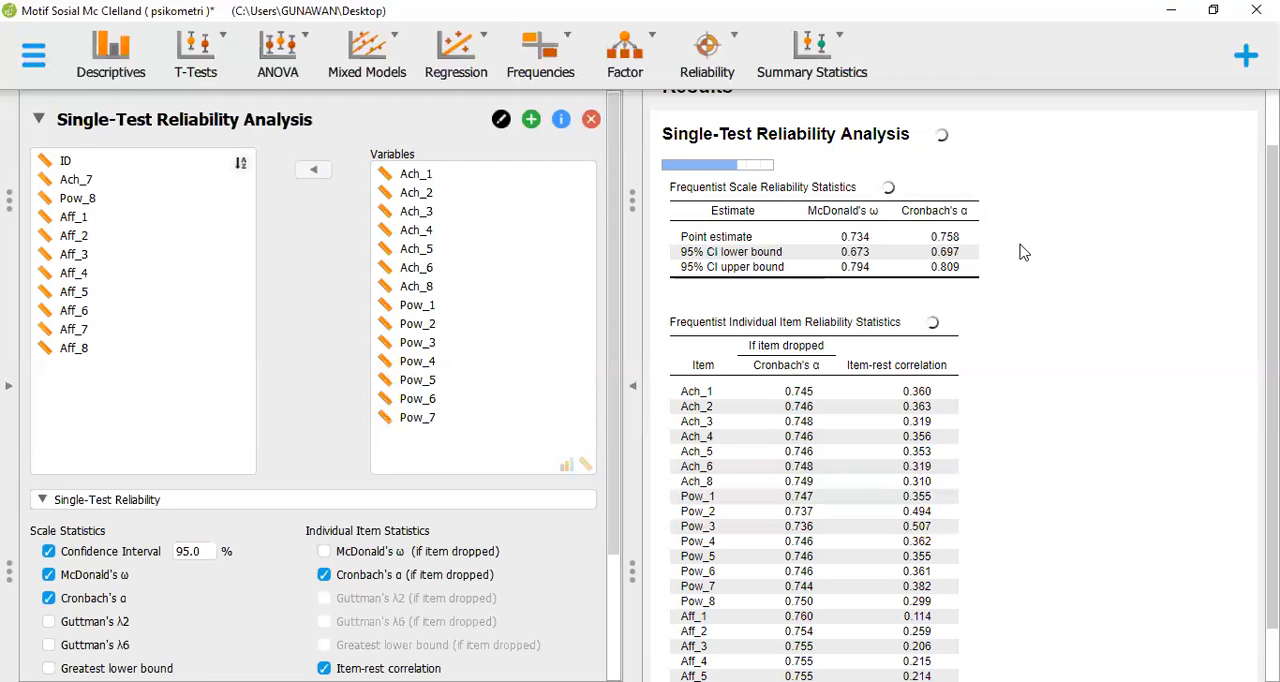
Review the updated individual item reliability statistics and remove Pow_7 from the analysis variables
scroll(1022, 252, down, 2)
scroll(1022, 252, up, 3)
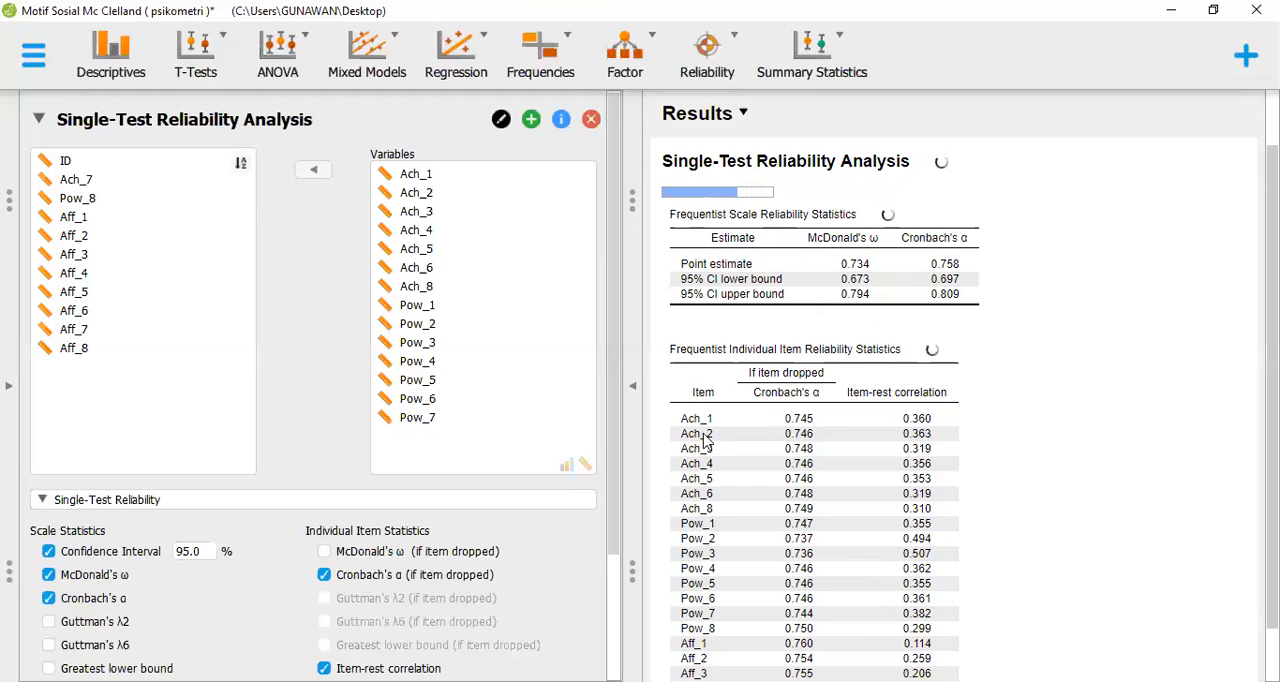
scroll(703, 440, down, 3)
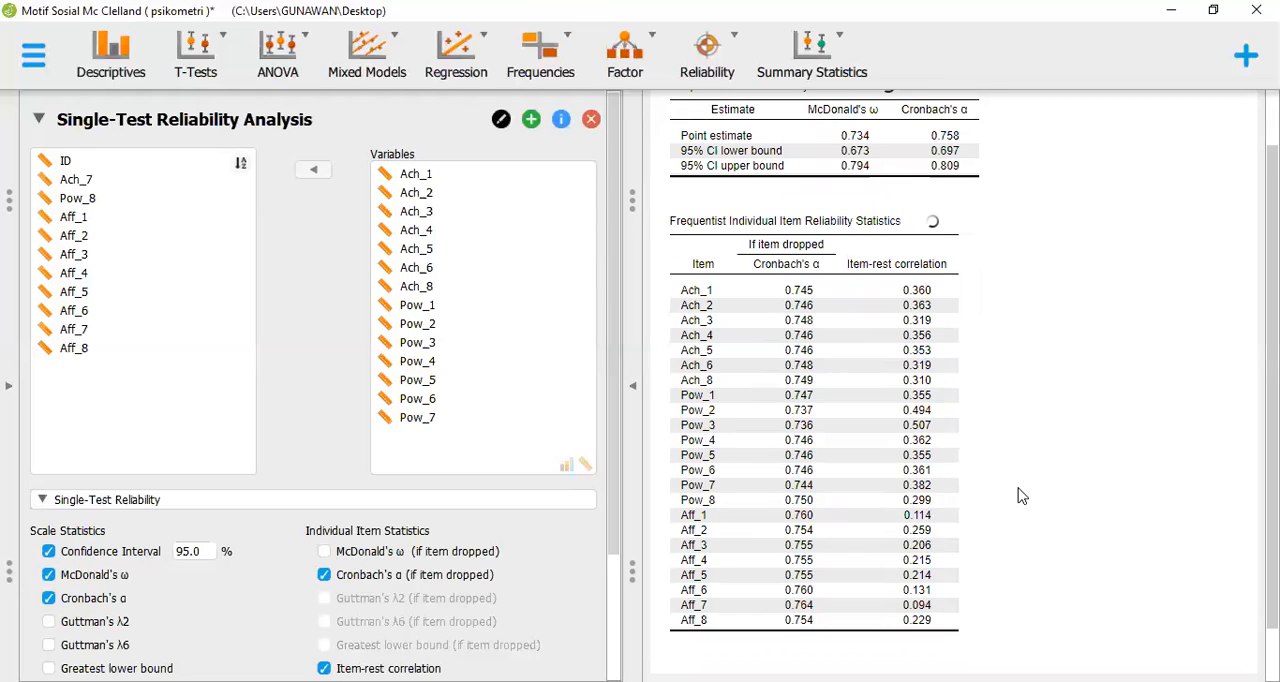
scroll(1021, 496, up, 3)
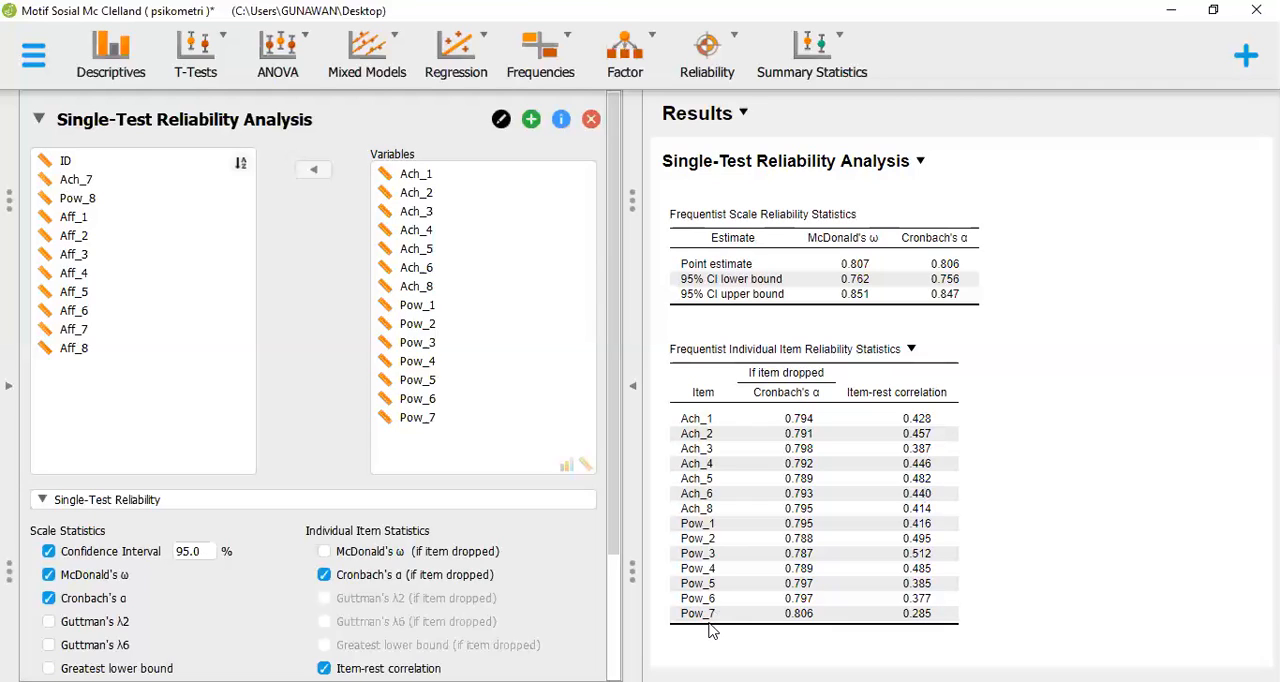
click(484, 425)
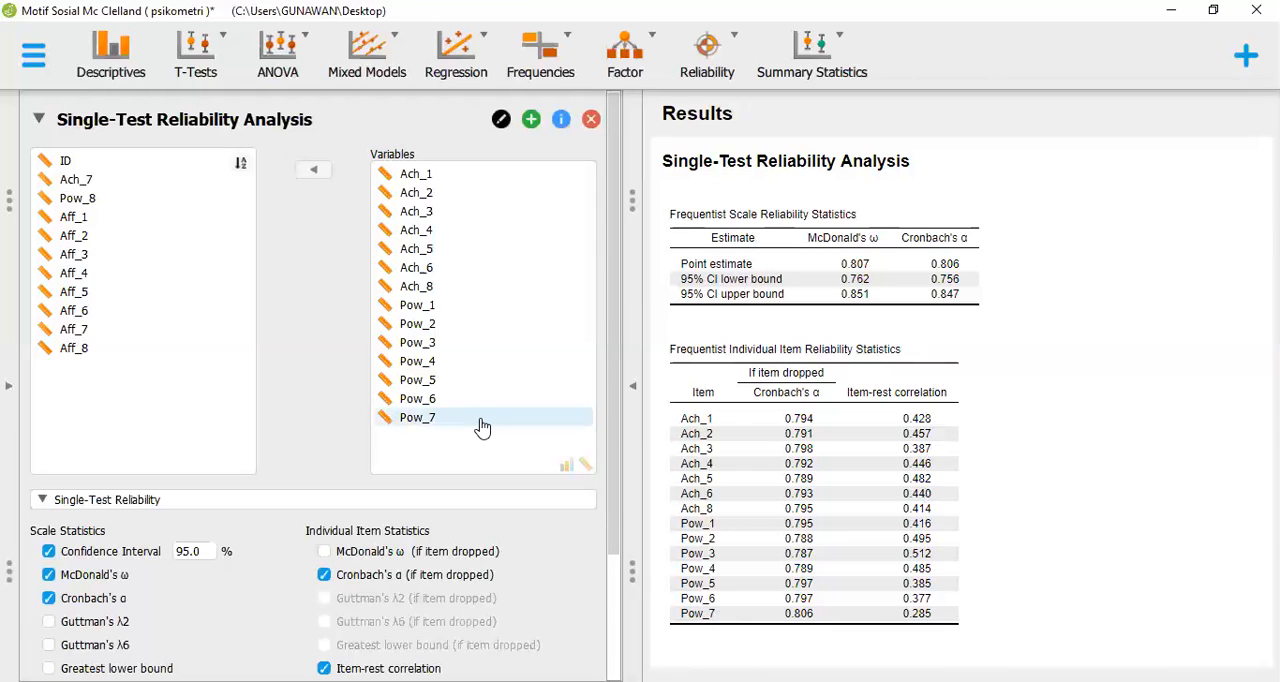
click(314, 171)
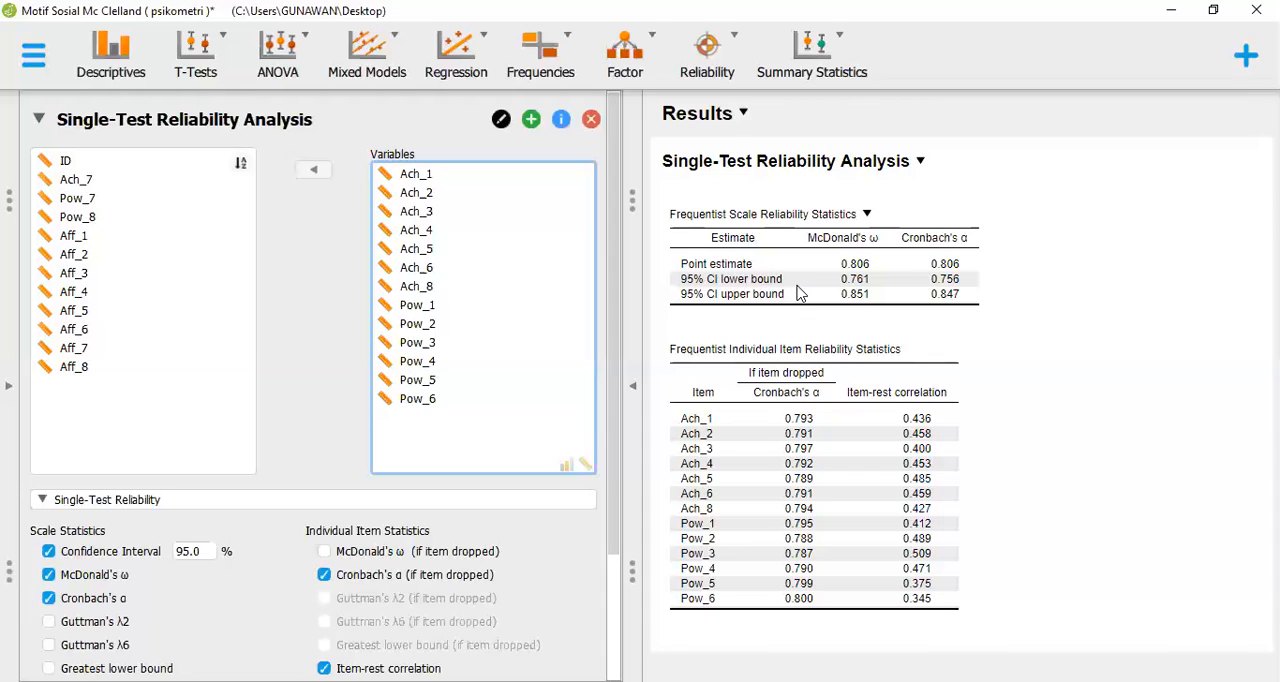
Start a Confirmatory Factor Analysis and add two more factors to the model for a total of three
click(640, 64)
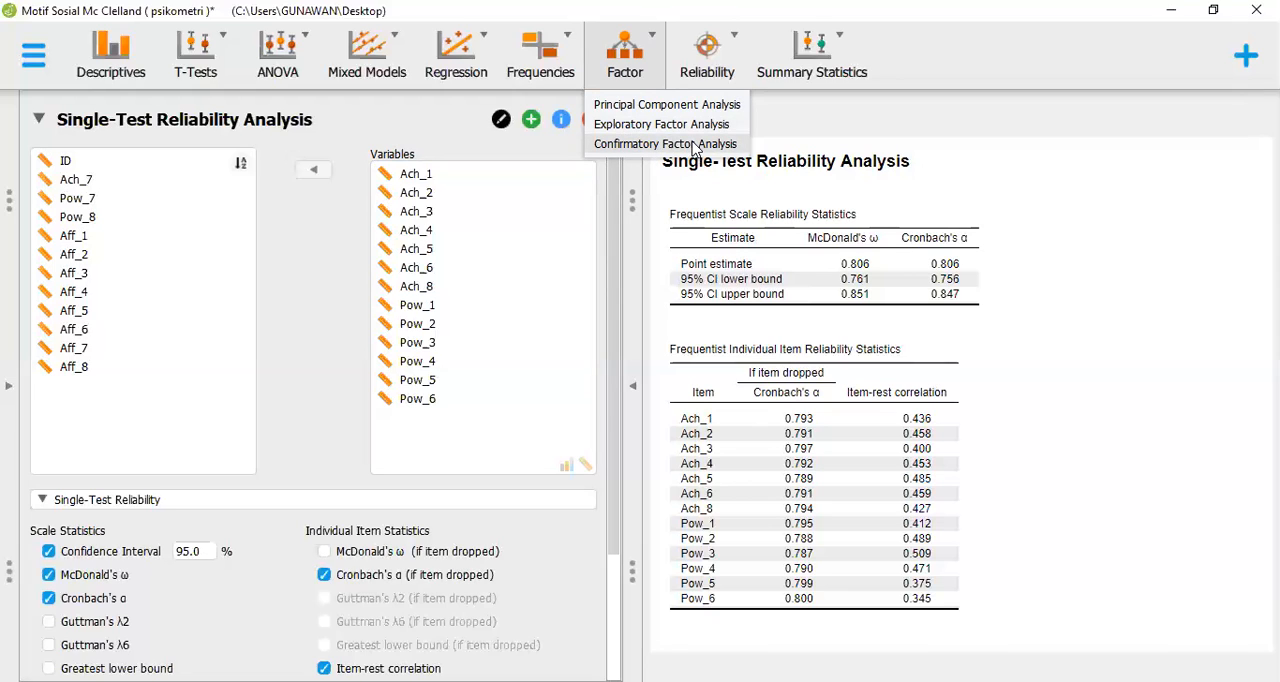
click(660, 147)
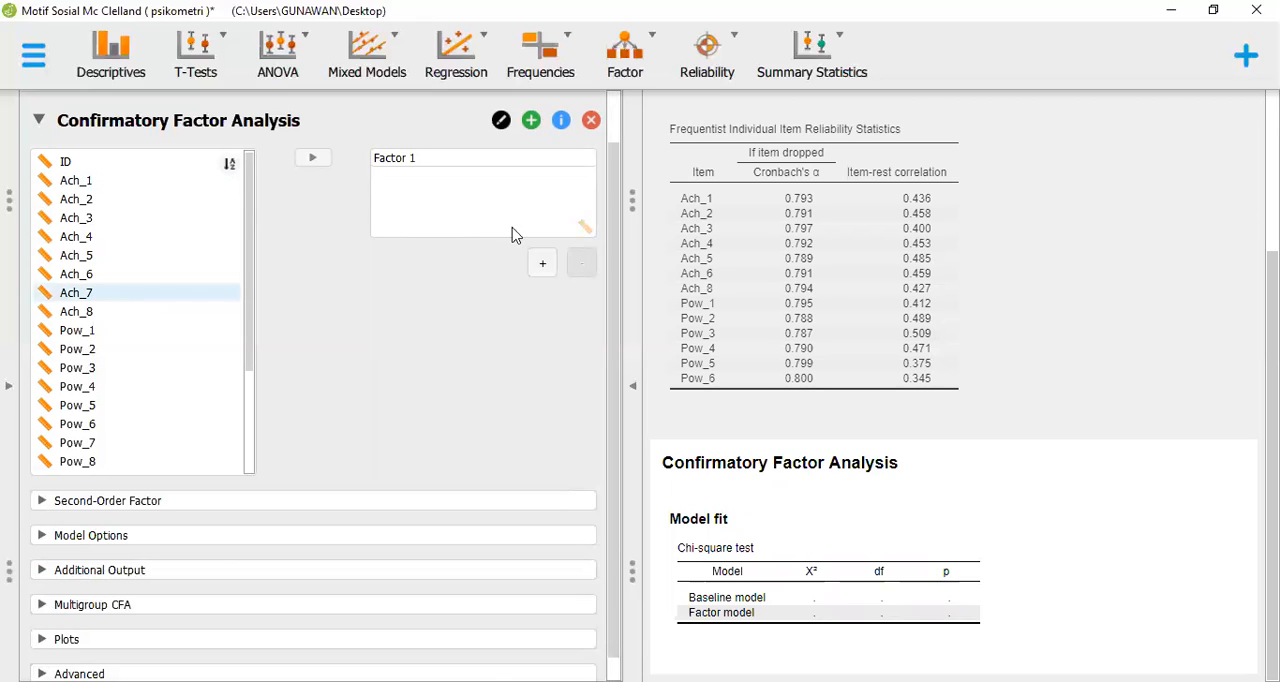
click(540, 264)
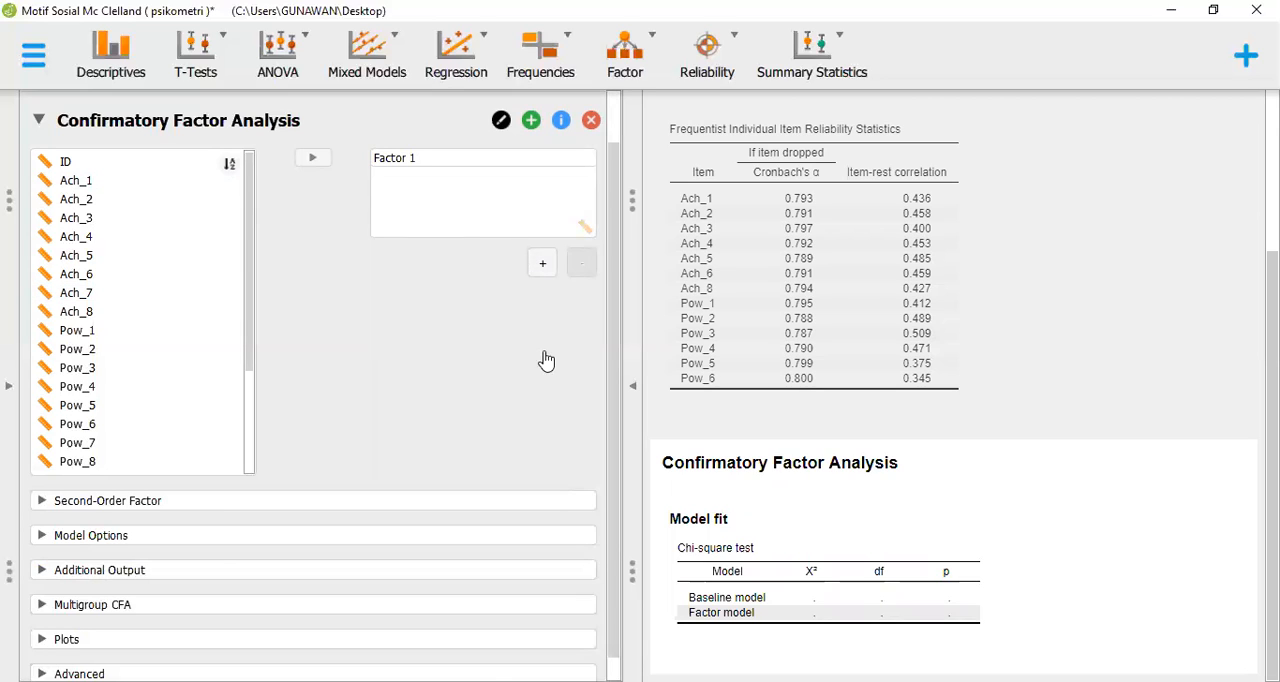
Rename the first factor as ACH and the second factor as POW
click(454, 158)
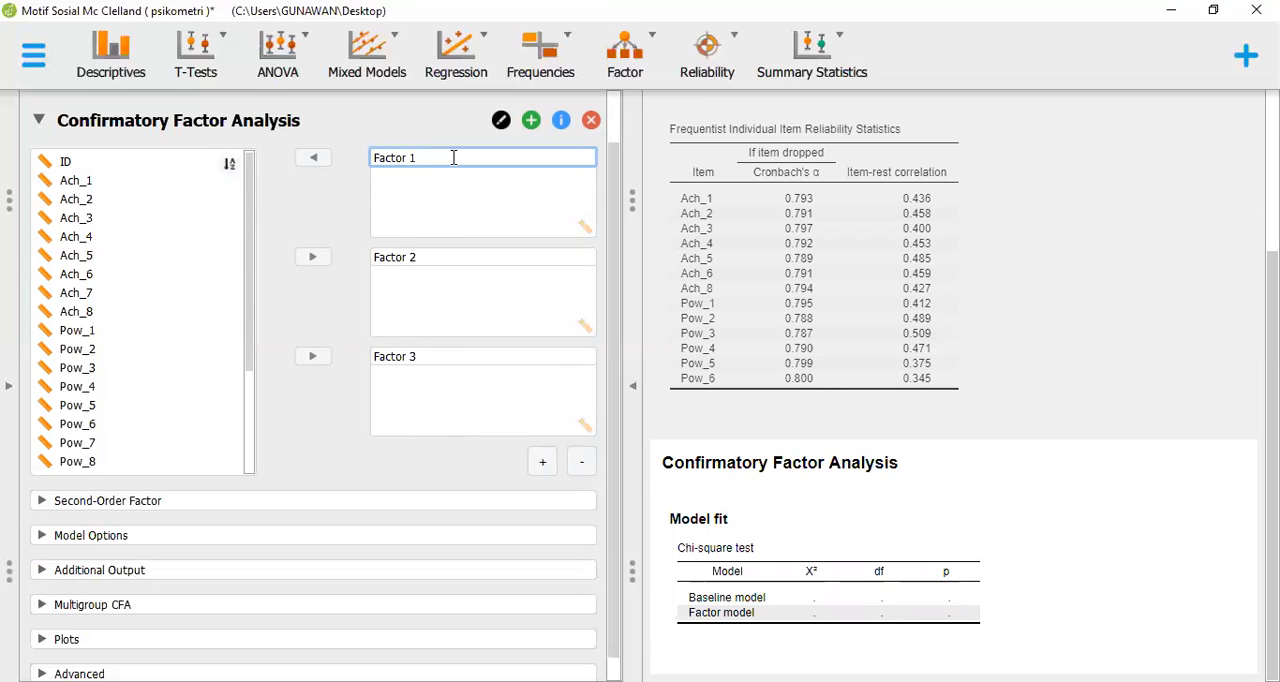
text(F)
key(BackSpace)
text(ACH)
click(420, 256)
key(ctrl+a)
key(BackSpace)
text(POW)
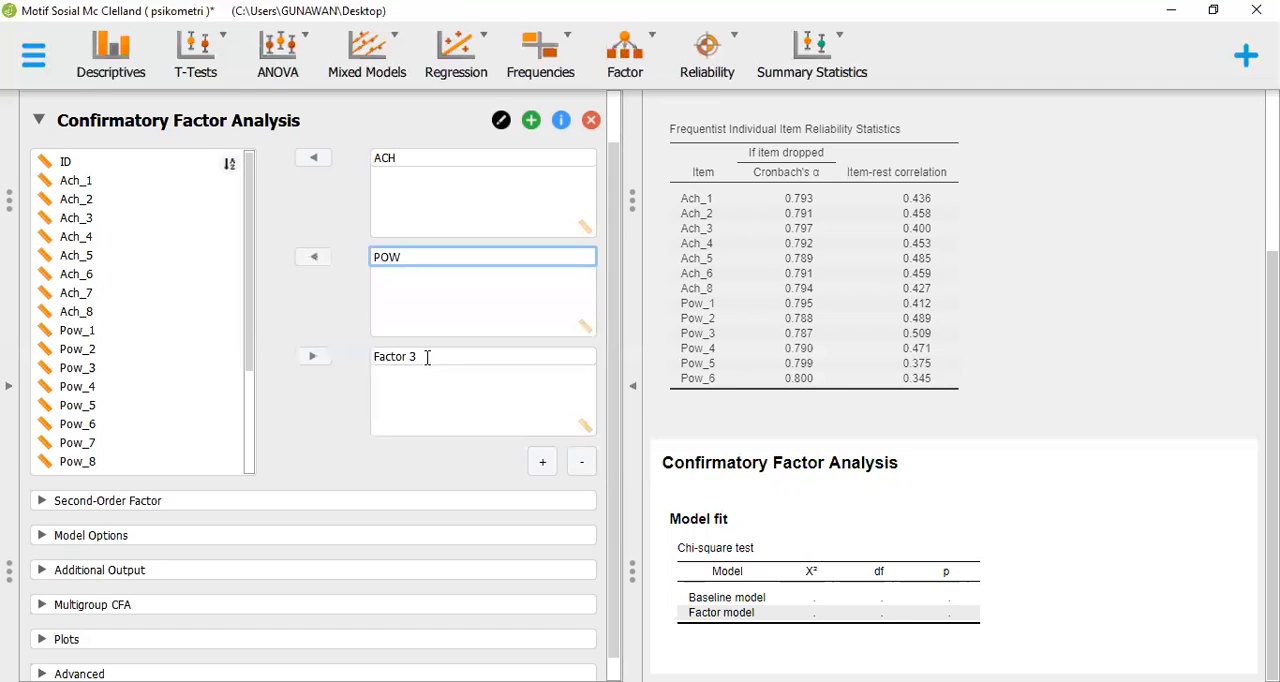
Rename the third factor as AFF
click(427, 357)
key(BackSpace)
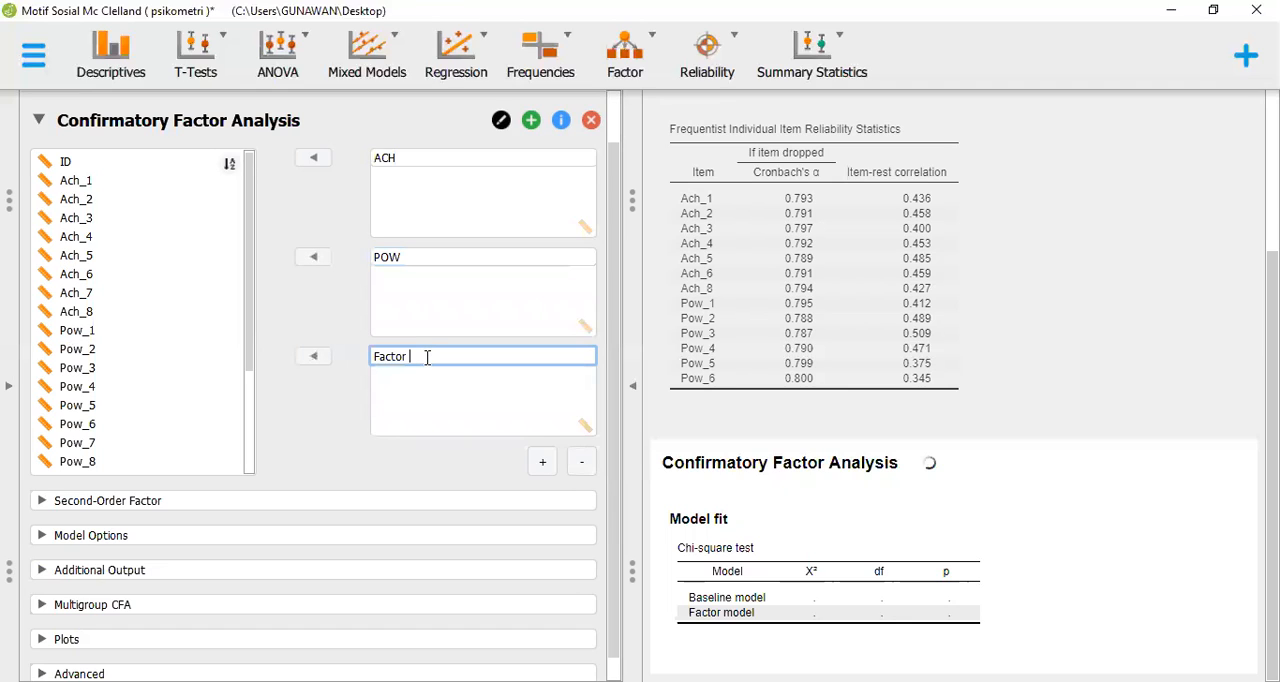
key(BackSpace)
key(BackSpace)
key(BackSpace)
key(BackSpace)
key(BackSpace)
key(BackSpace)
key(BackSpace)
text(AFF)
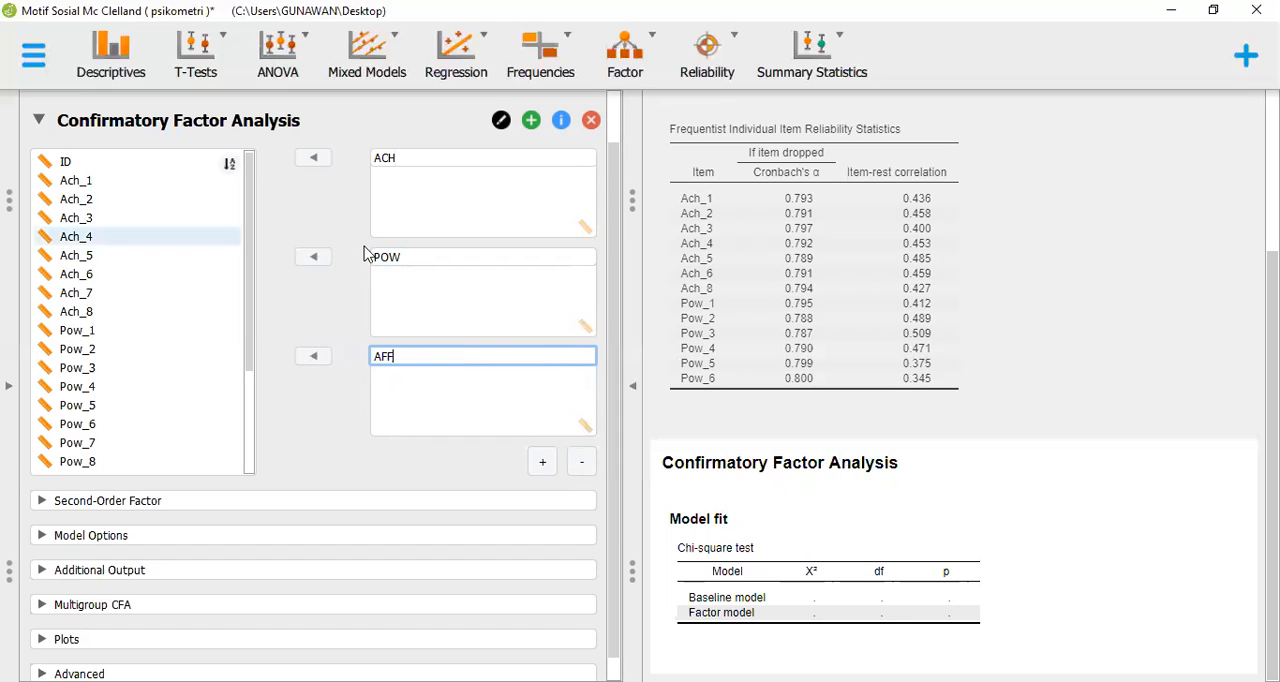
Assign the achievement items Ach_1 through Ach_8 to the ACH factor
click(147, 193)
click(146, 182)
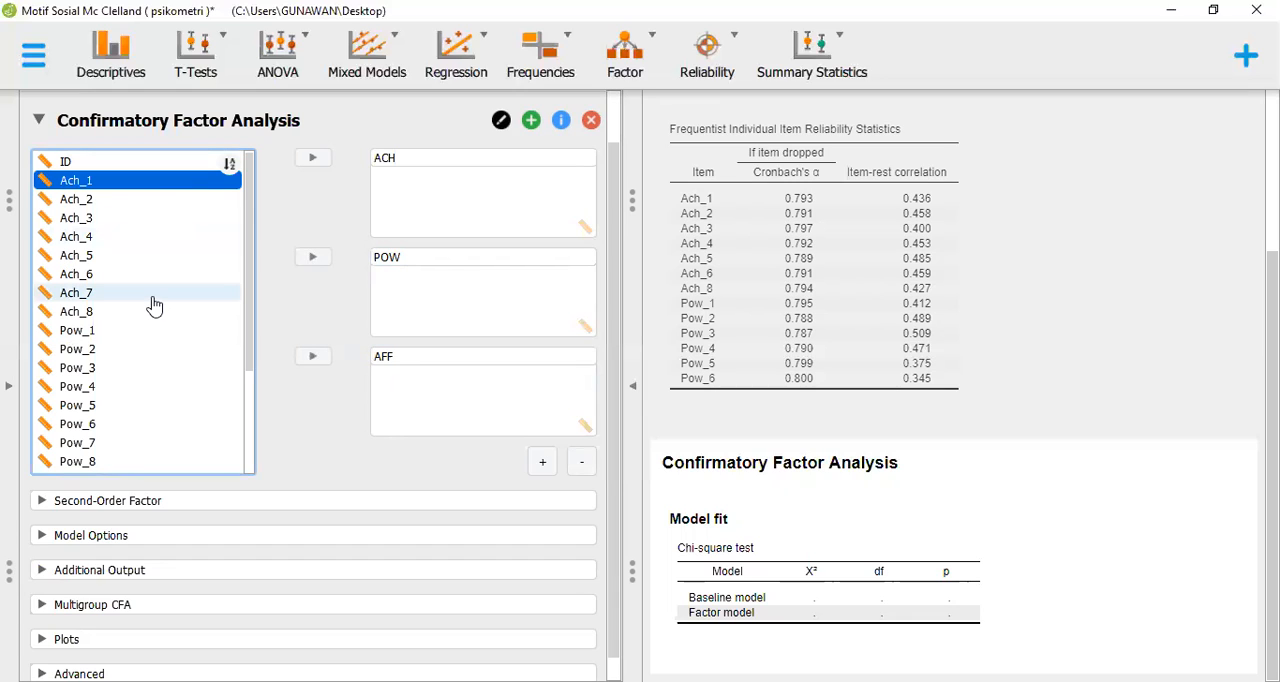
key(shift+Down)
key(shift+Down)
key(shift+Down)
key(shift+Down)
key(shift+Down)
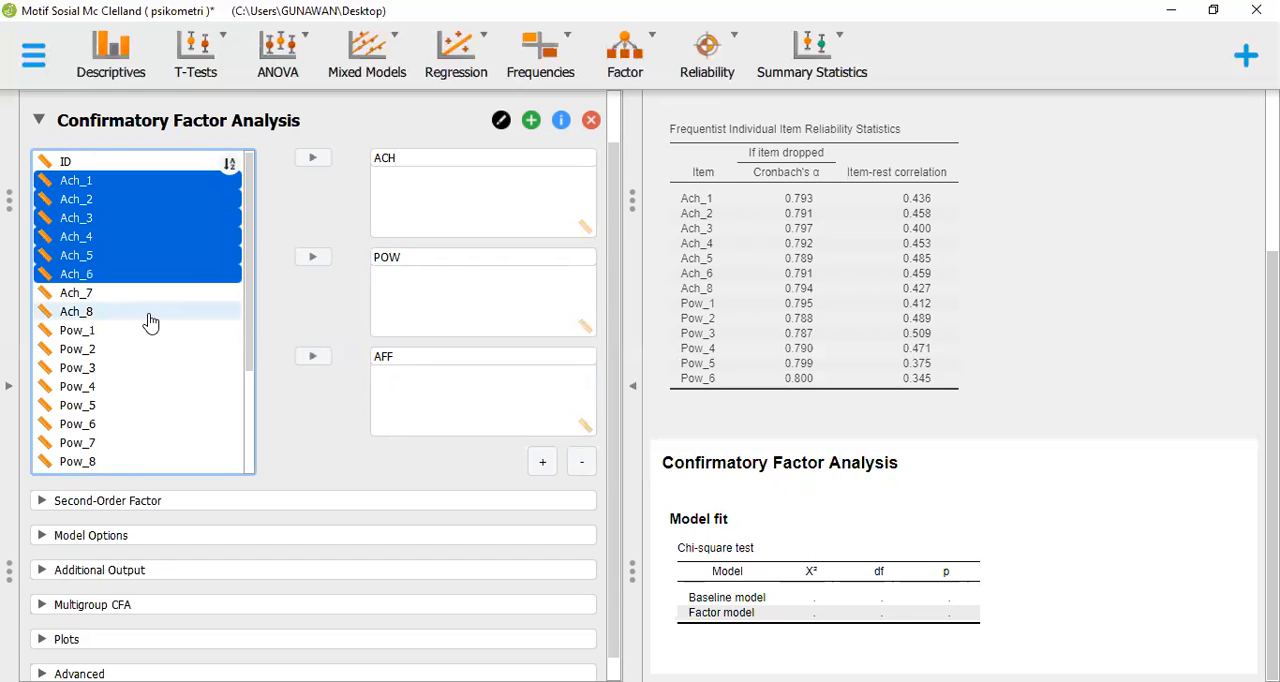
shift+click(150, 316)
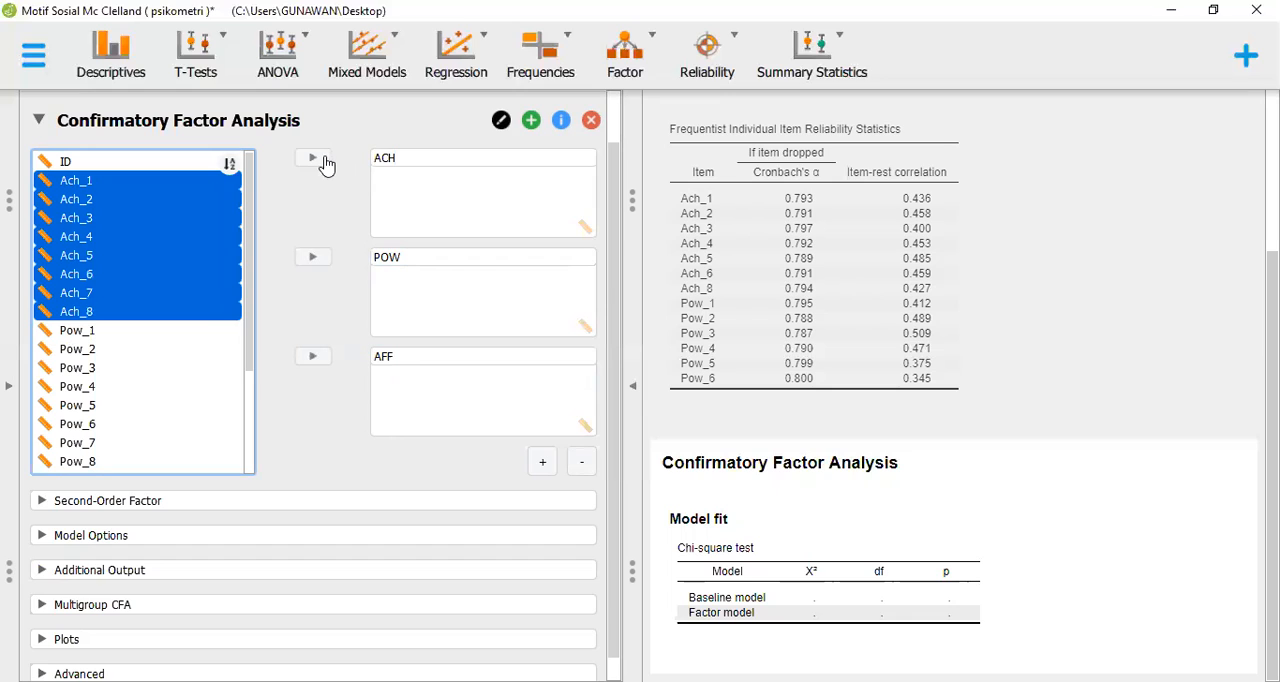
click(326, 160)
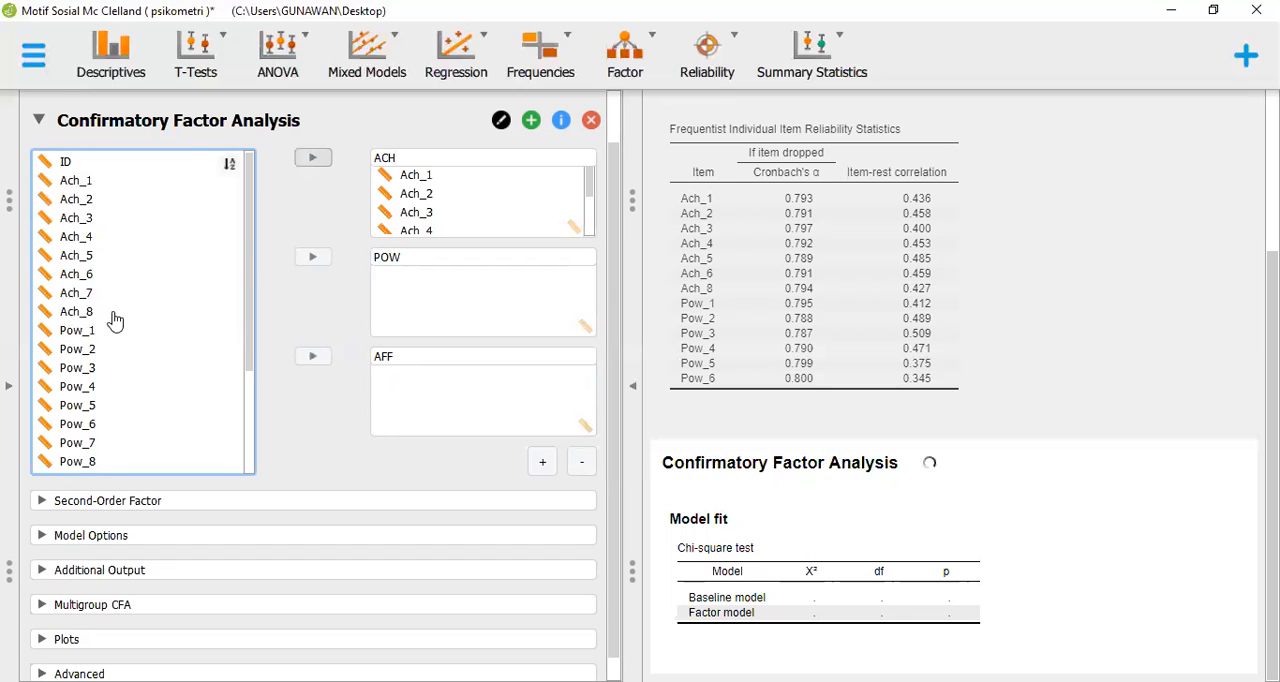
click(545, 192)
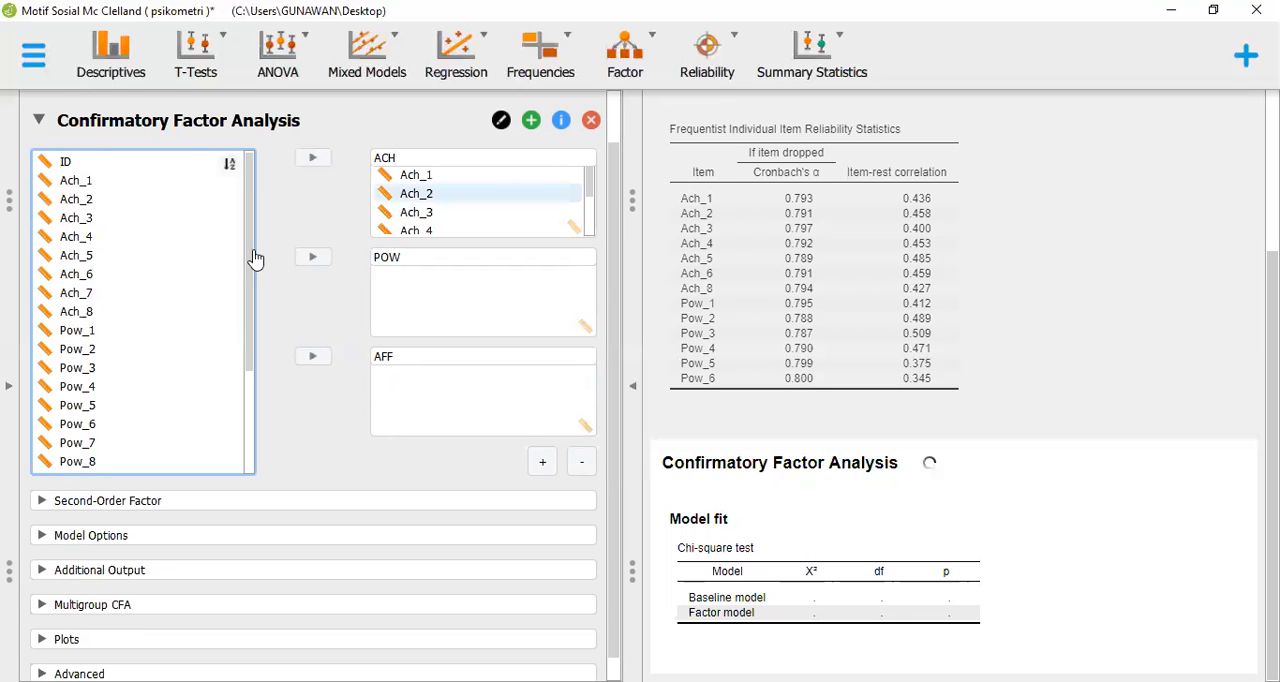
click(254, 380)
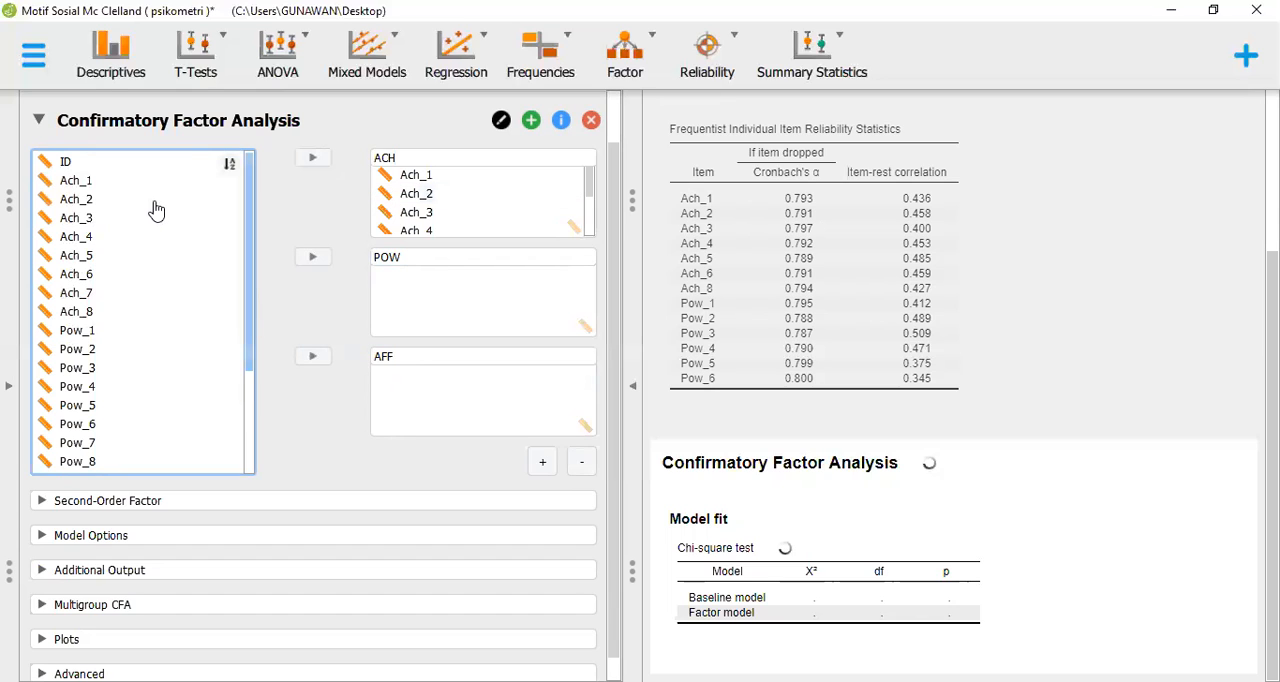
scroll(156, 208, down, 3)
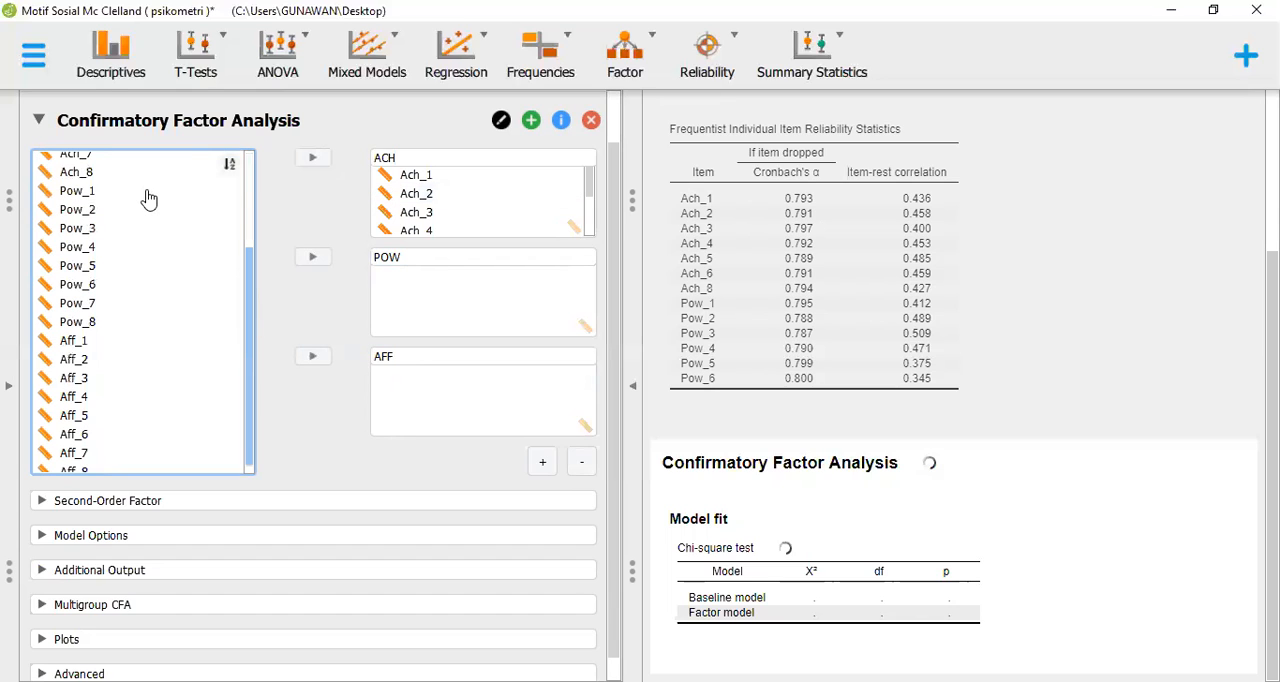
click(148, 197)
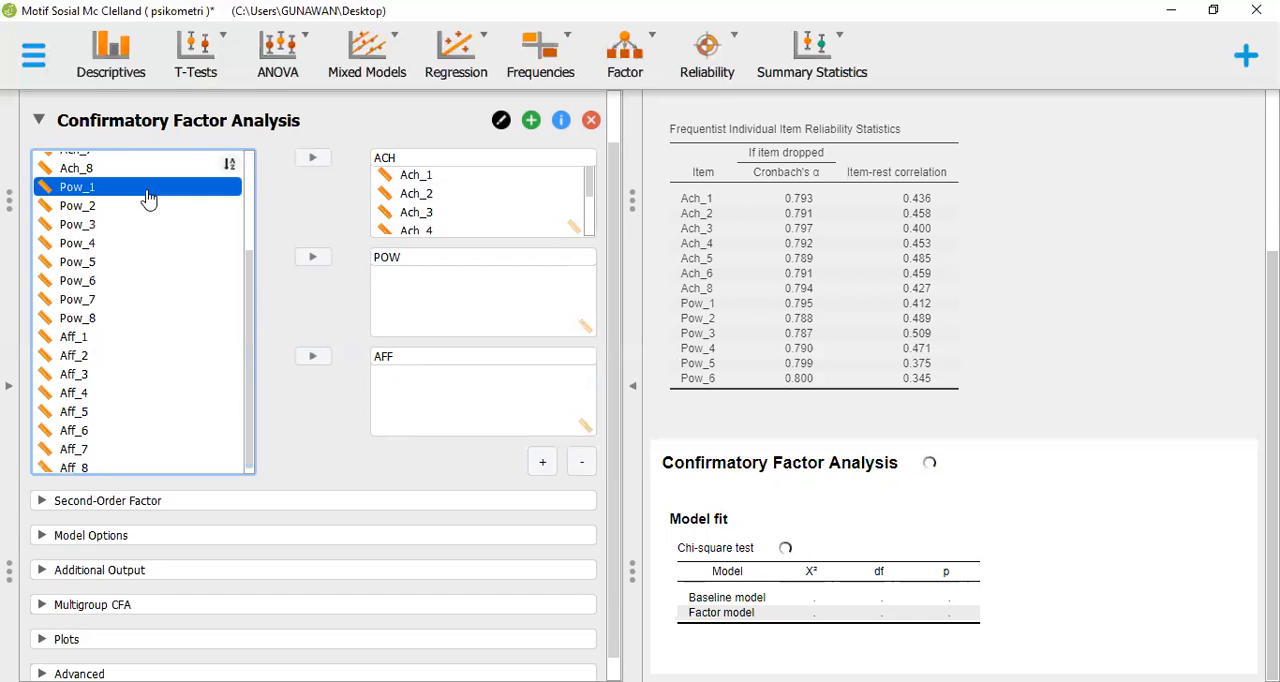
shift+click(122, 308)
drag(124, 320, 490, 390)
click(489, 380)
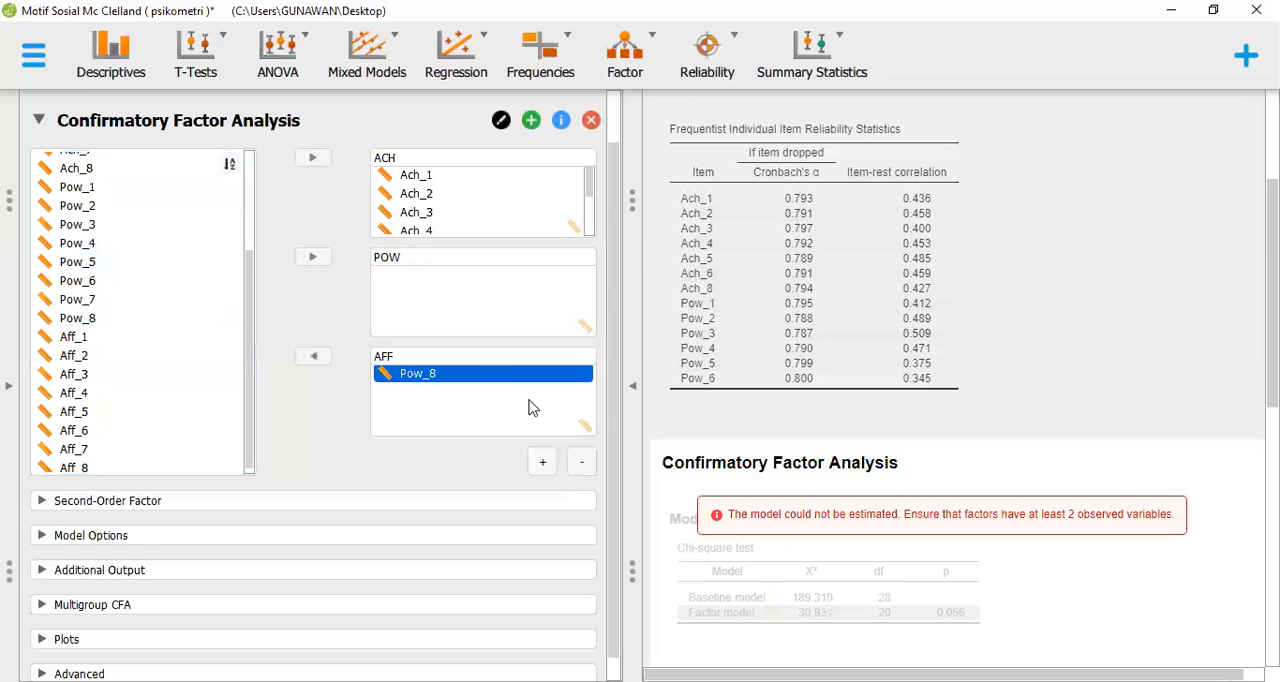
click(313, 357)
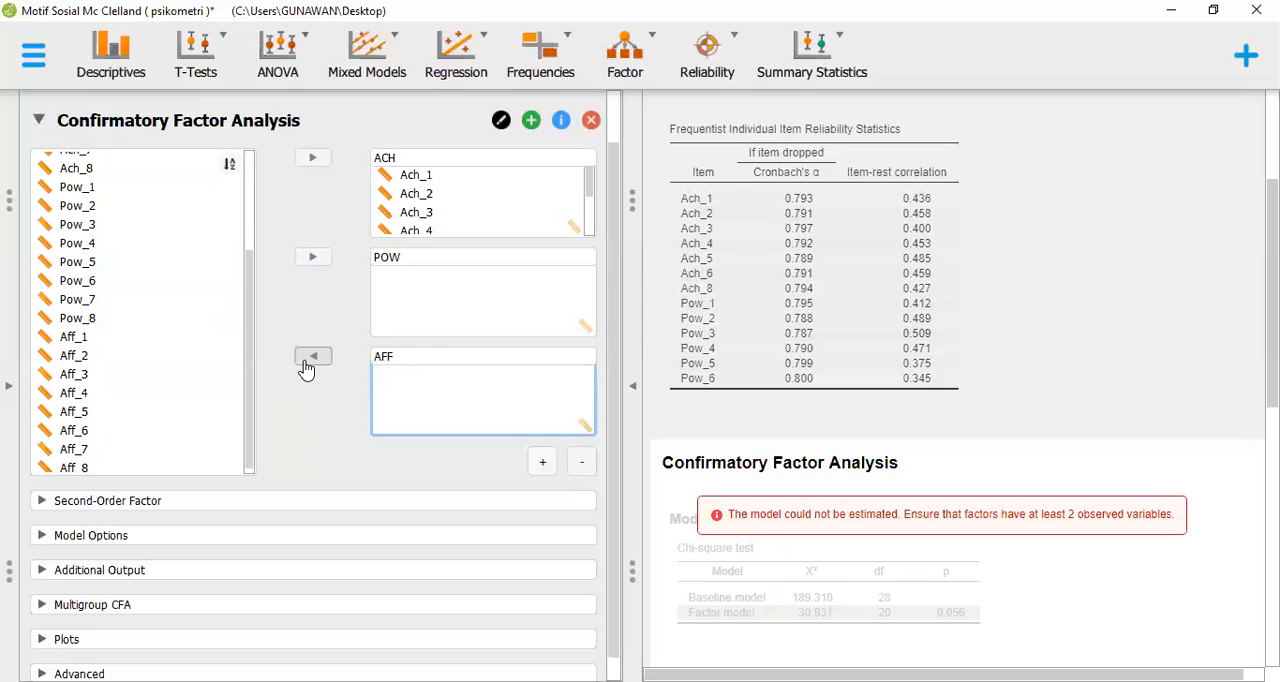
Assign the power items Pow_1 through Pow_8 to the POW factor
click(134, 189)
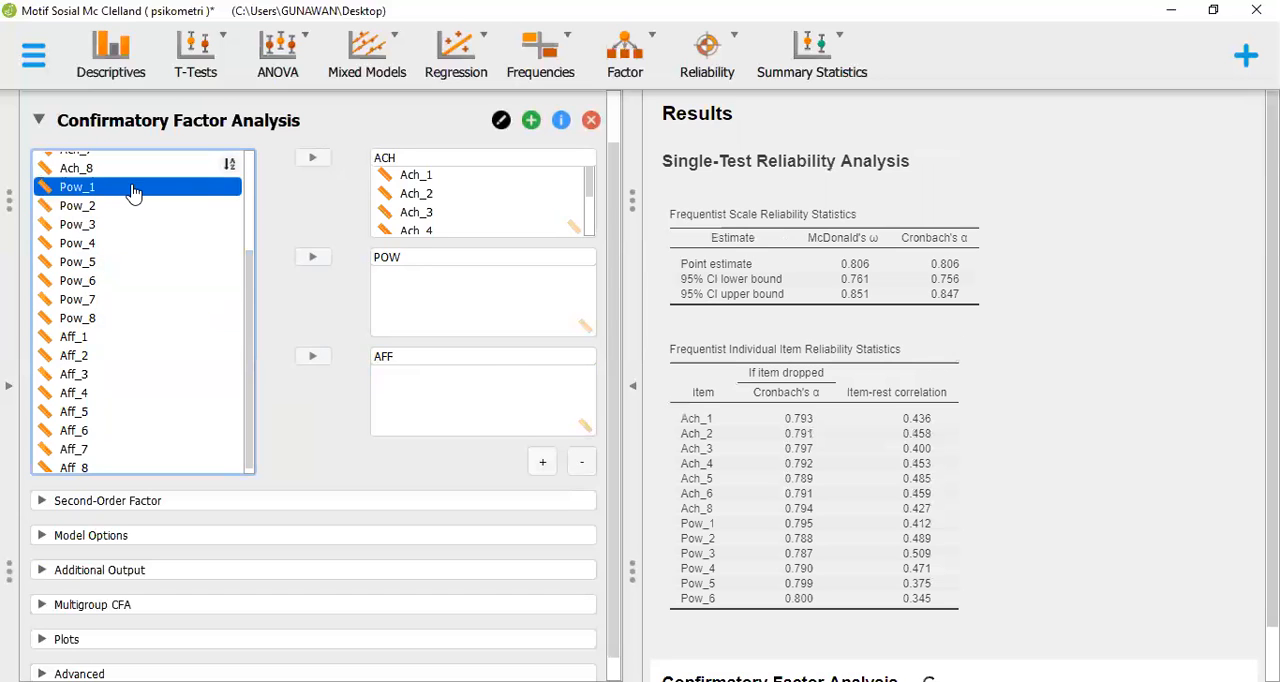
shift+click(123, 320)
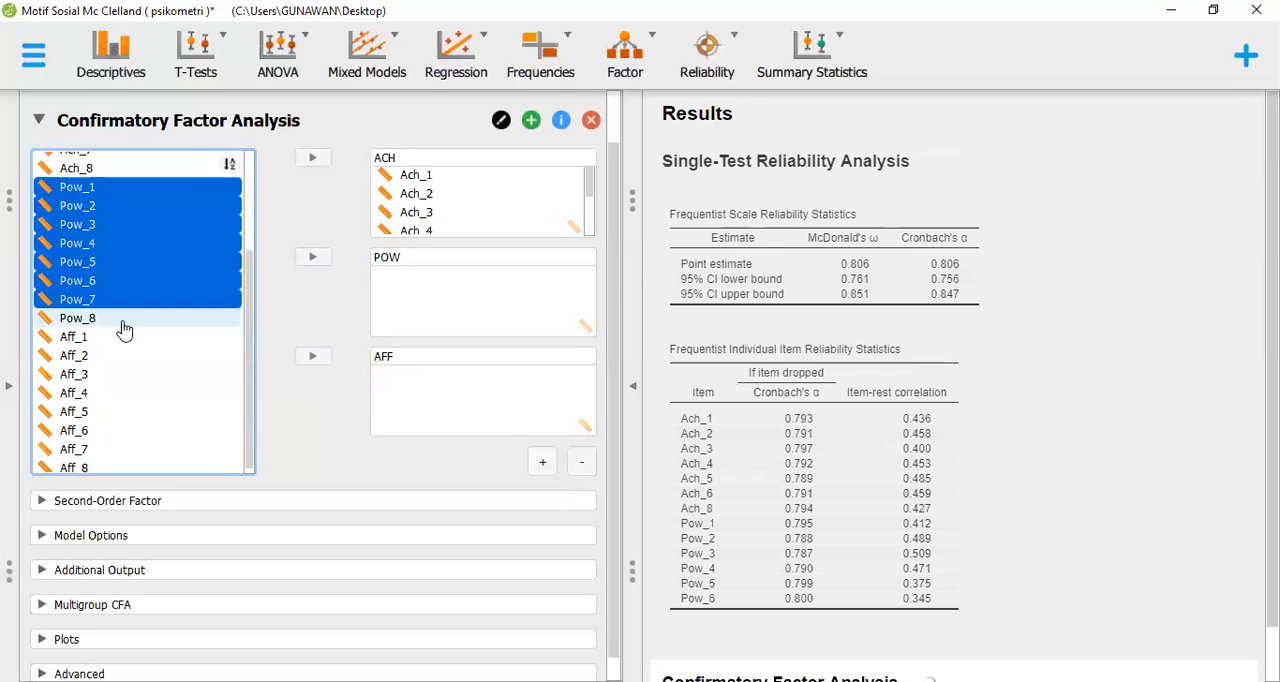
click(308, 262)
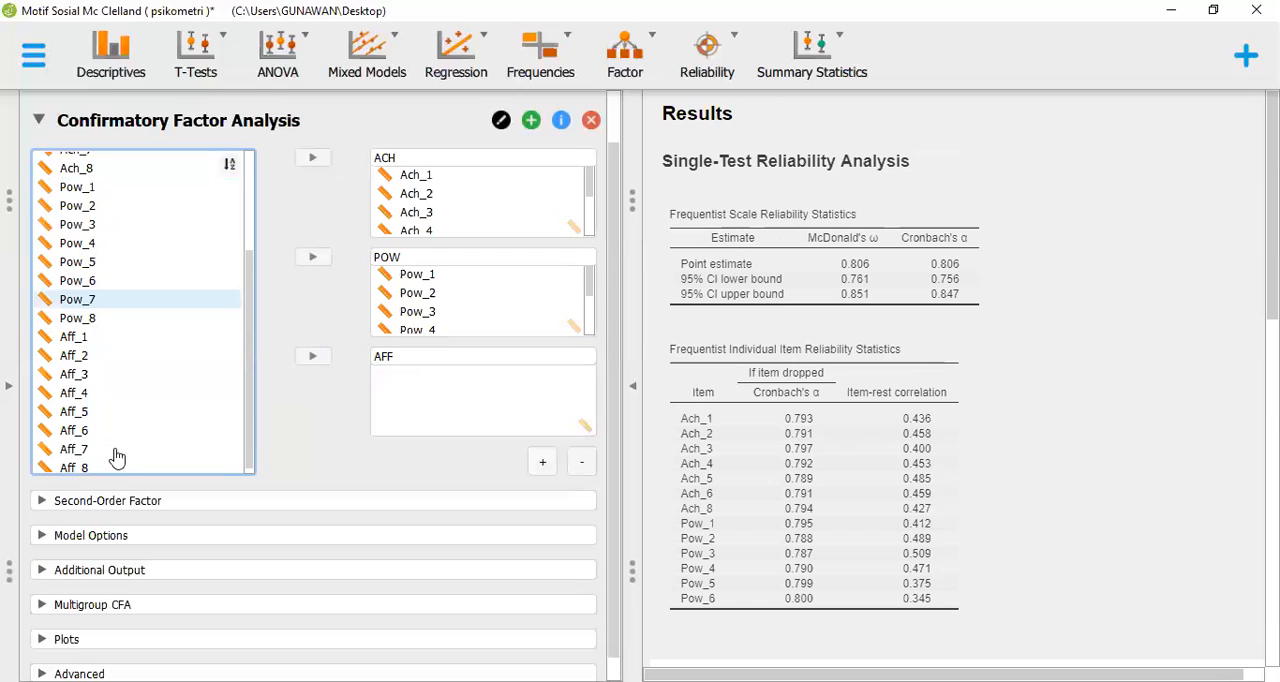
click(118, 337)
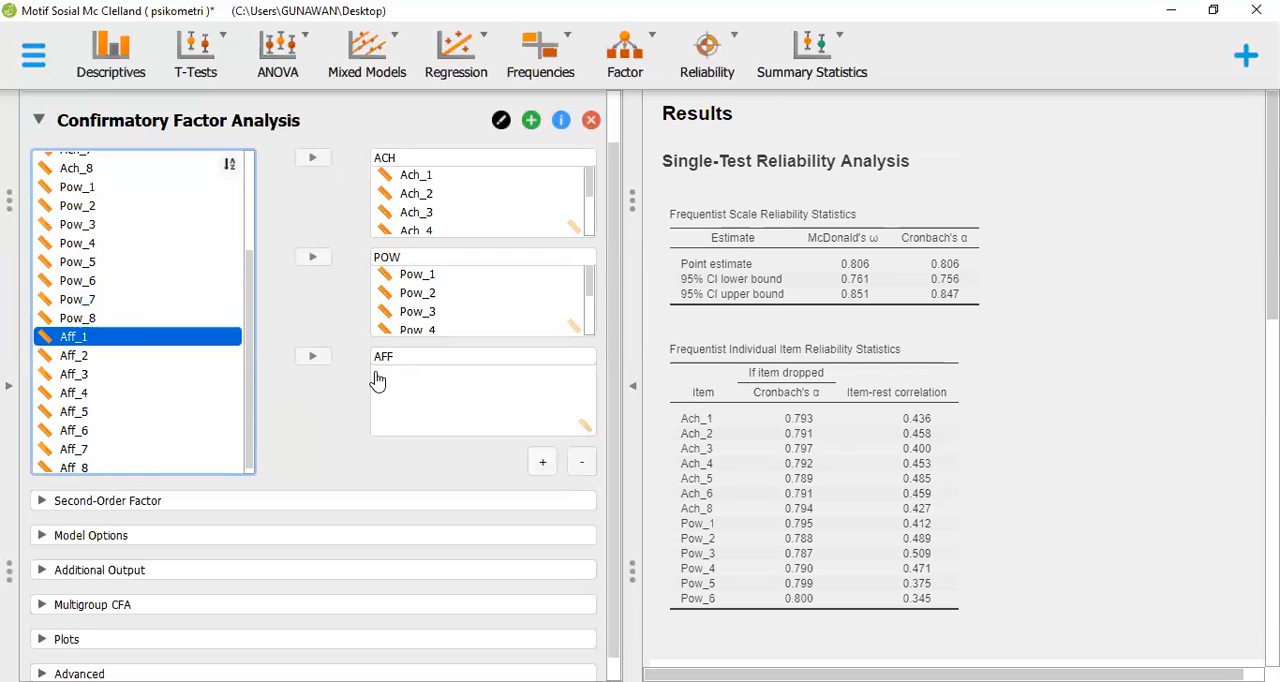
shift+click(165, 453)
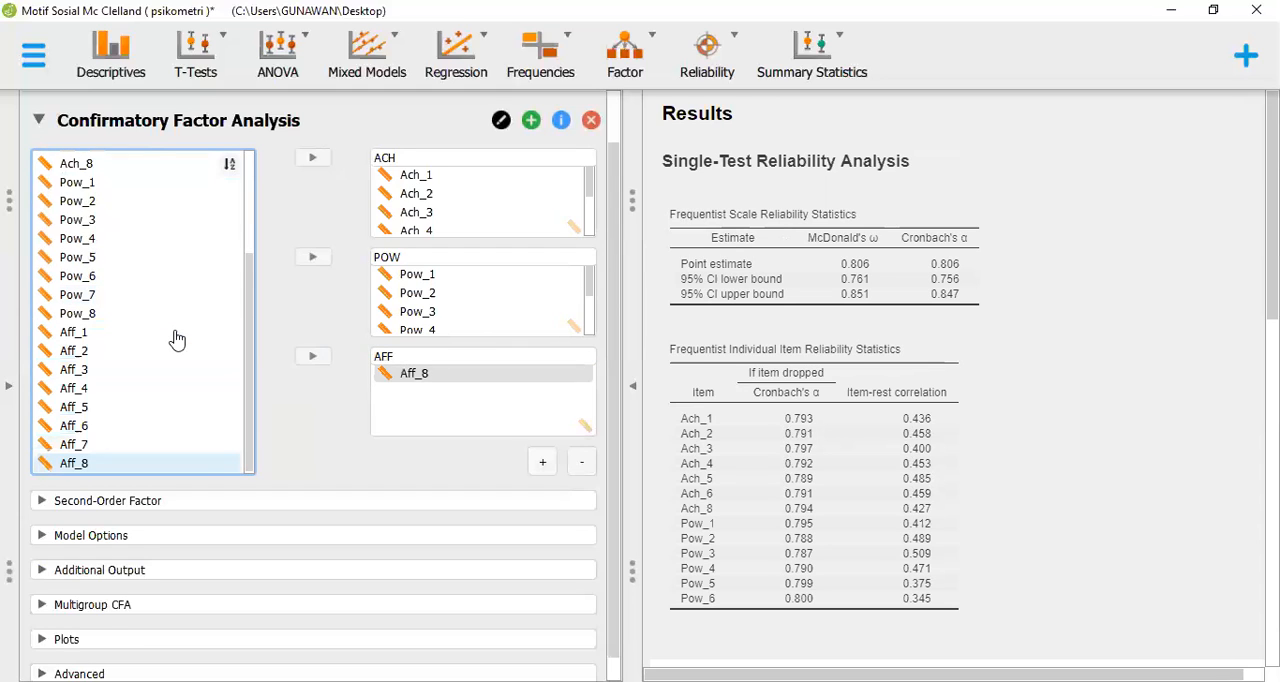
click(175, 334)
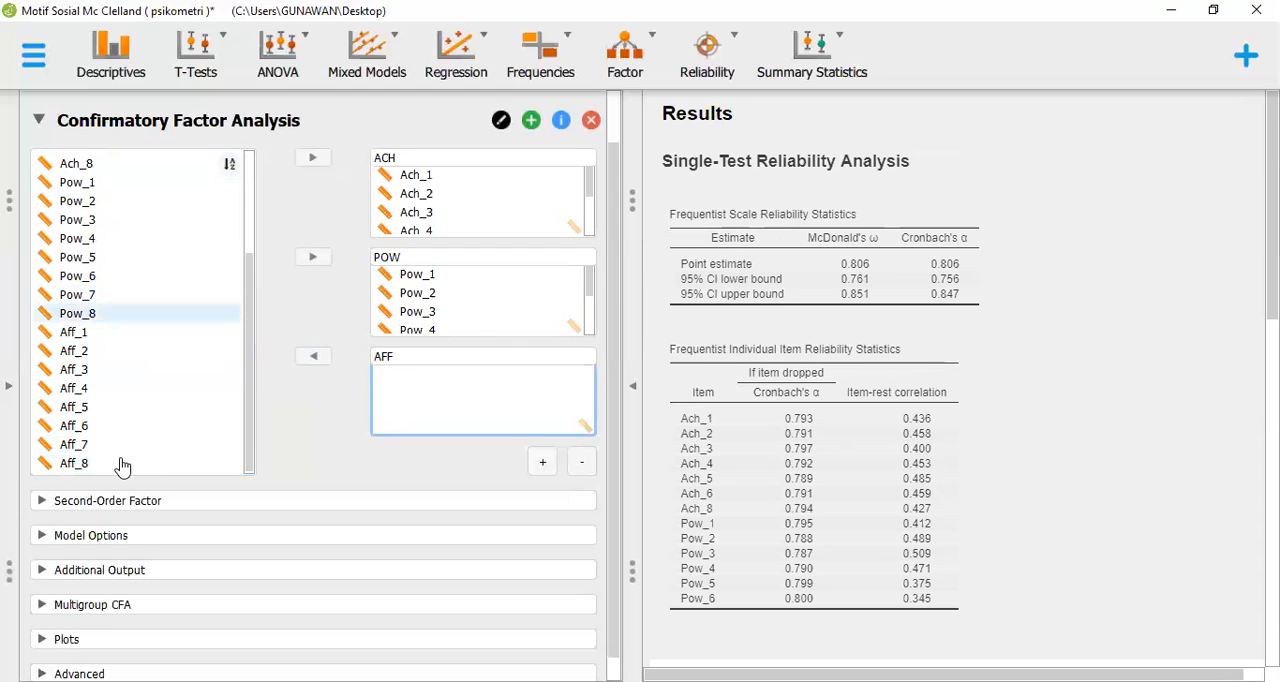
drag(122, 467, 346, 374)
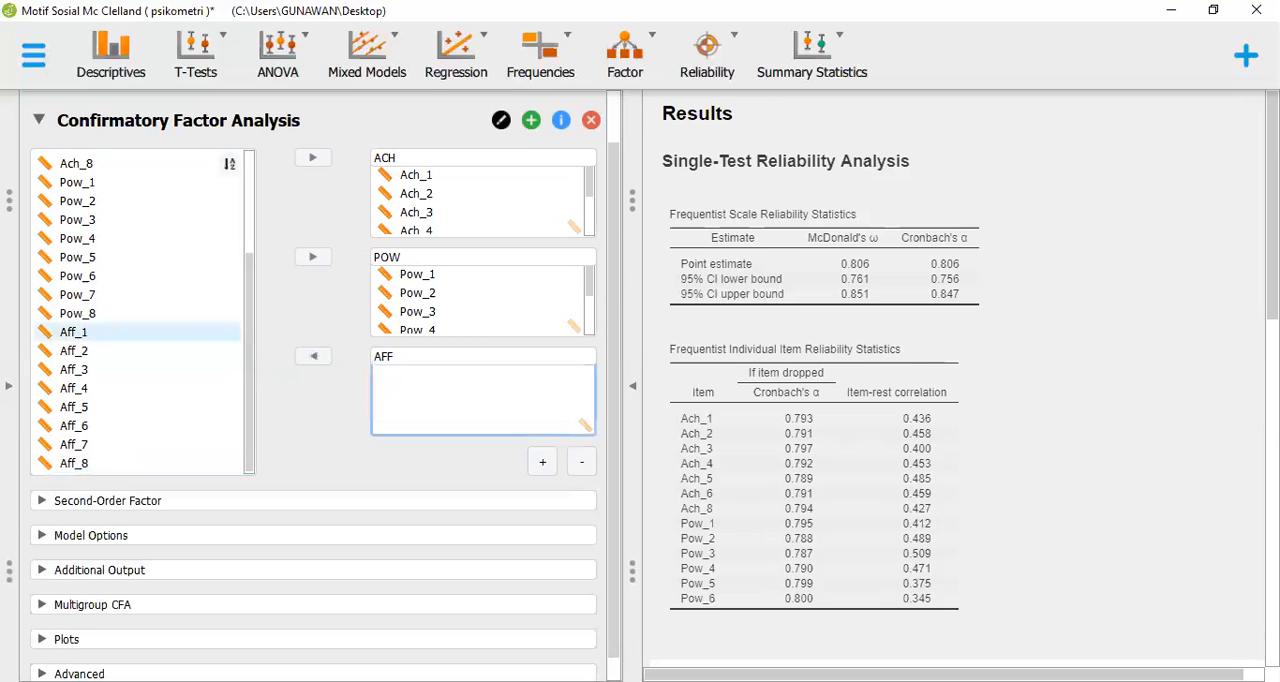
Assign the affiliation items Aff_1 through Aff_8 to the AFF factor and look over the model fit and factor loadings
click(74, 332)
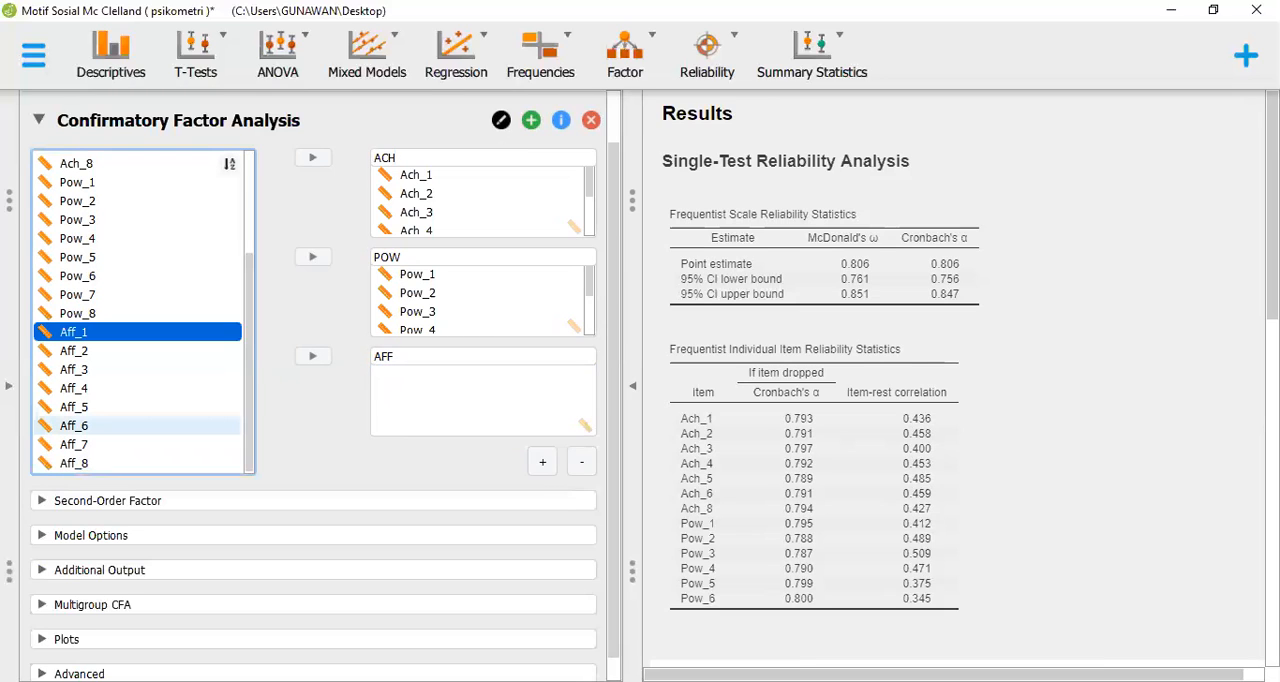
shift+click(74, 425)
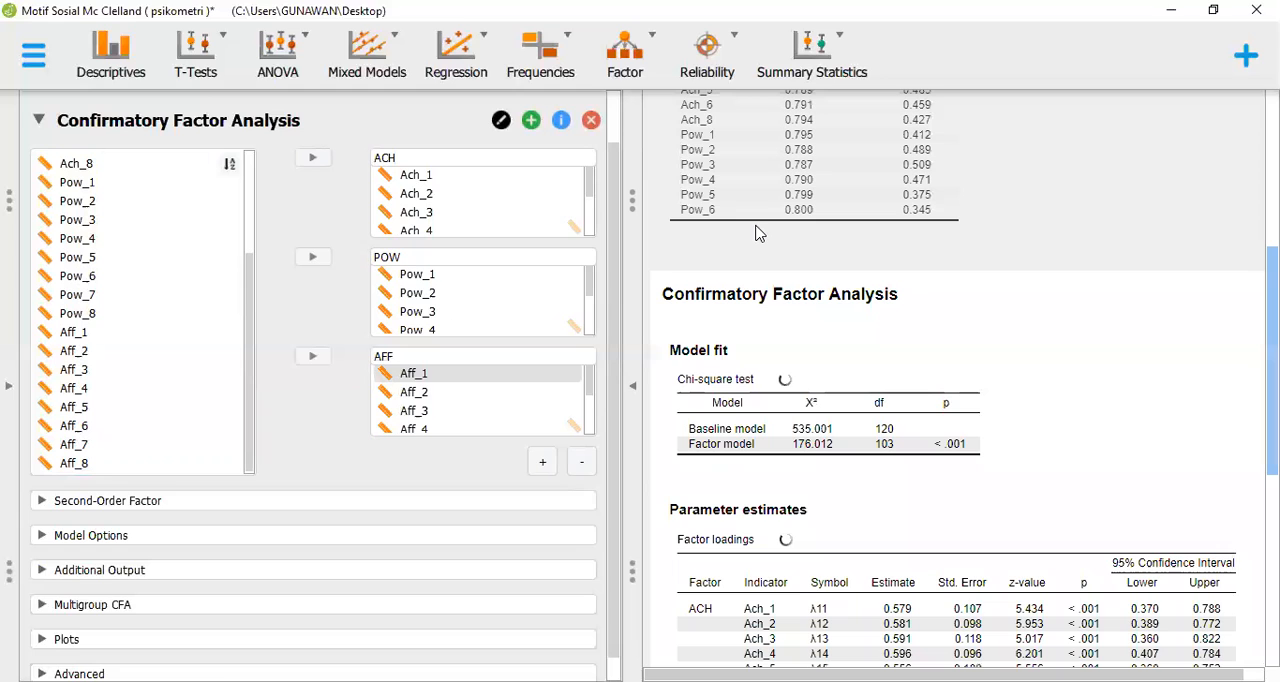
scroll(758, 233, down, 3)
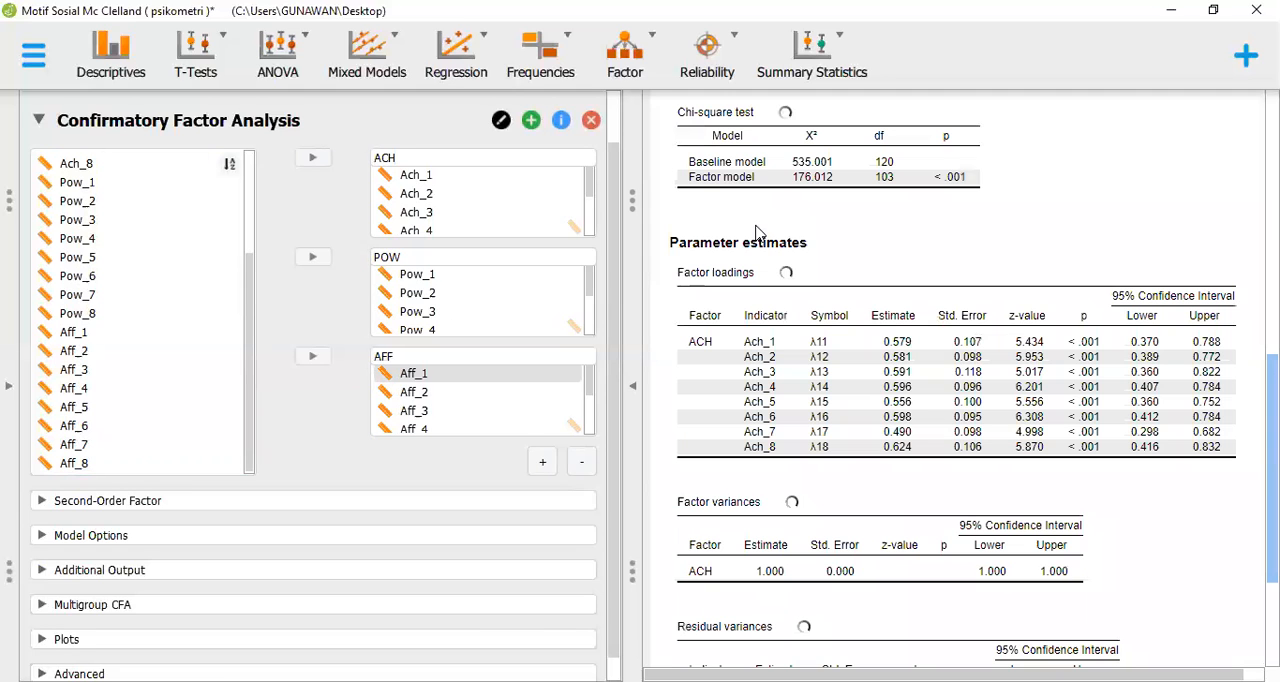
scroll(758, 233, up, 1)
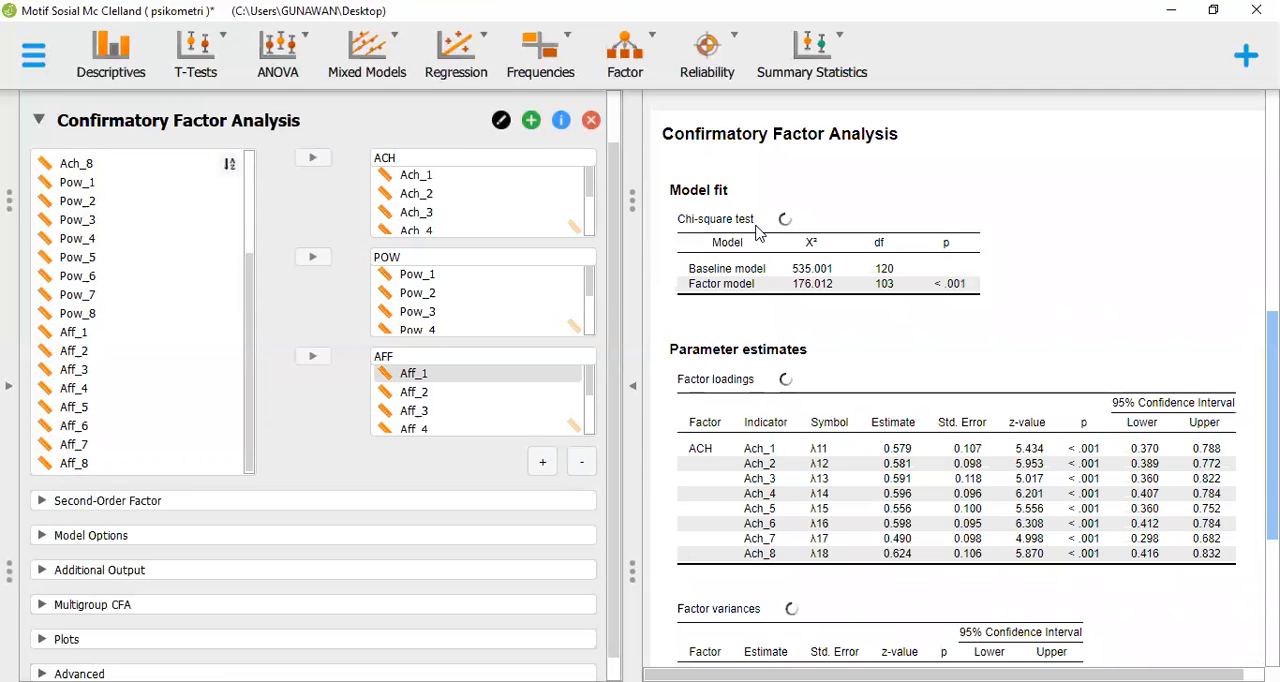
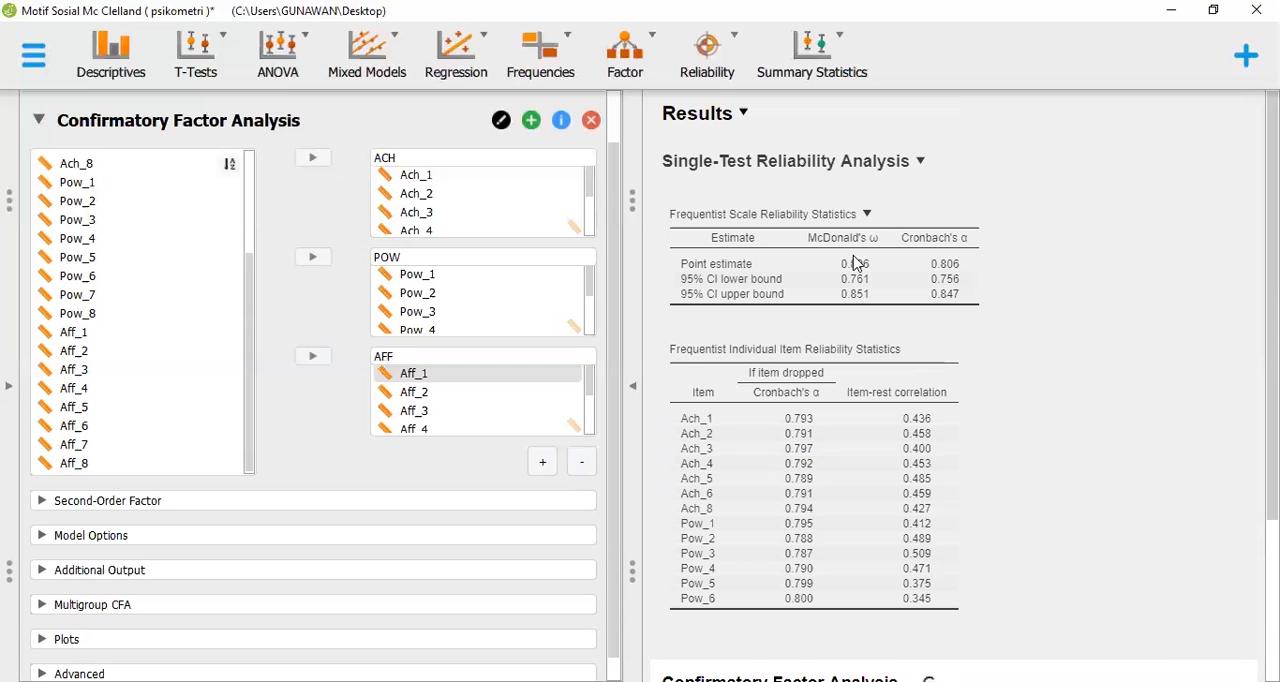
Add additional fit measures and R-Squared to the Confirmatory Factor Analysis output
scroll(855, 263, down, 3)
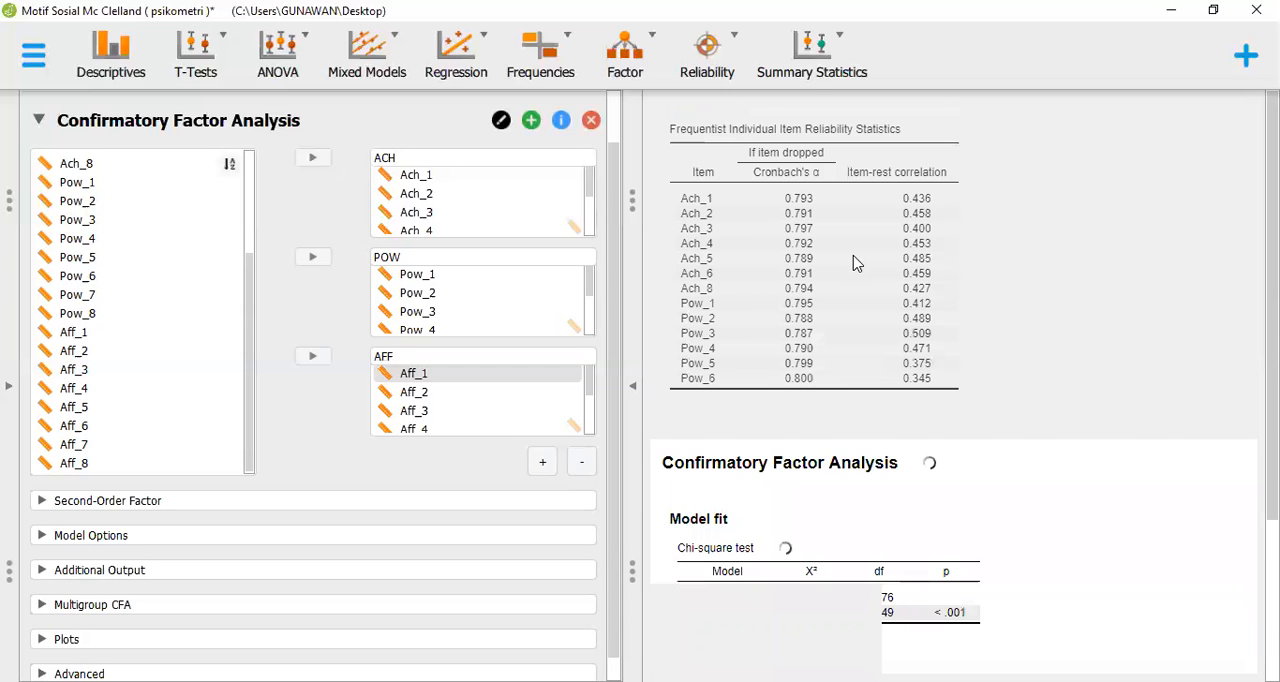
scroll(855, 263, down, 5)
scroll(855, 263, up, 3)
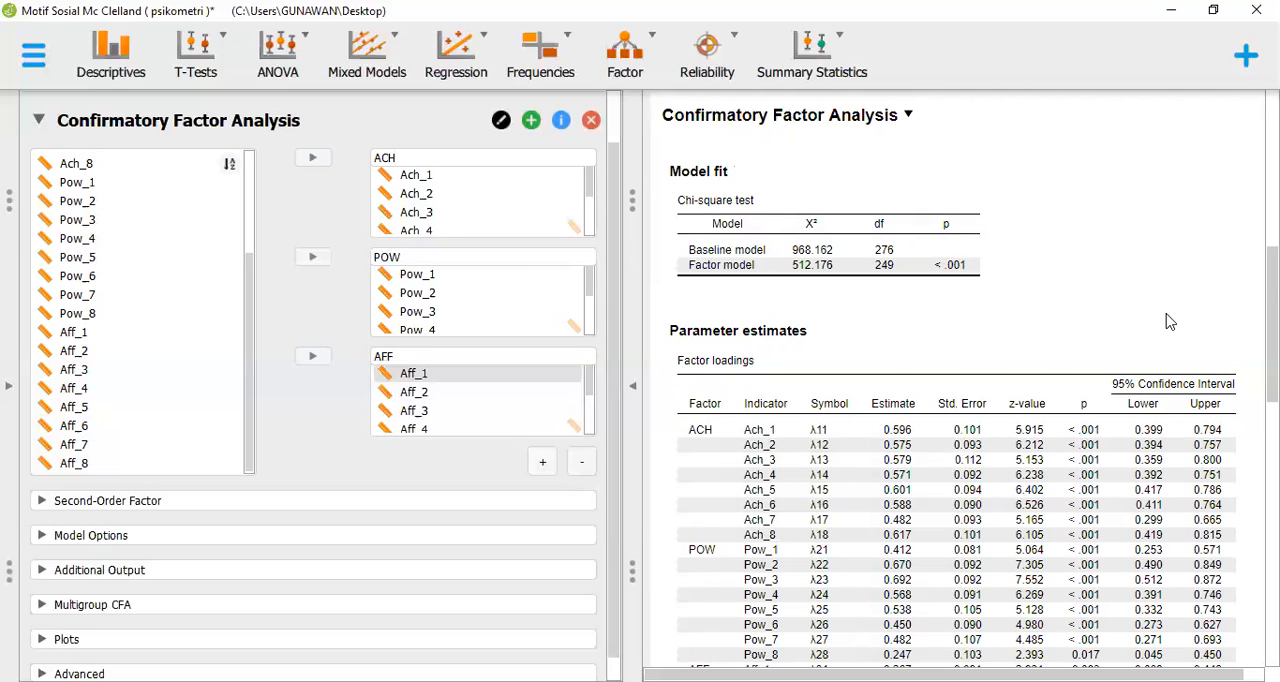
scroll(1100, 300, down, 3)
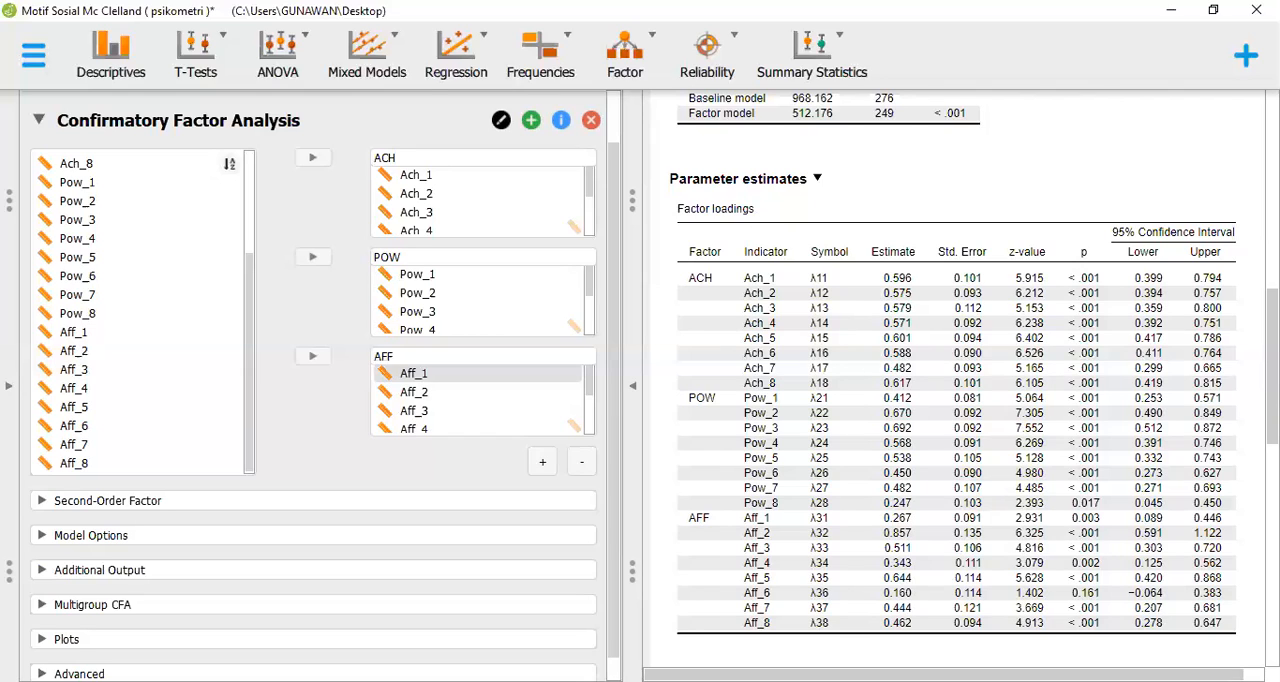
drag(944, 674, 965, 674)
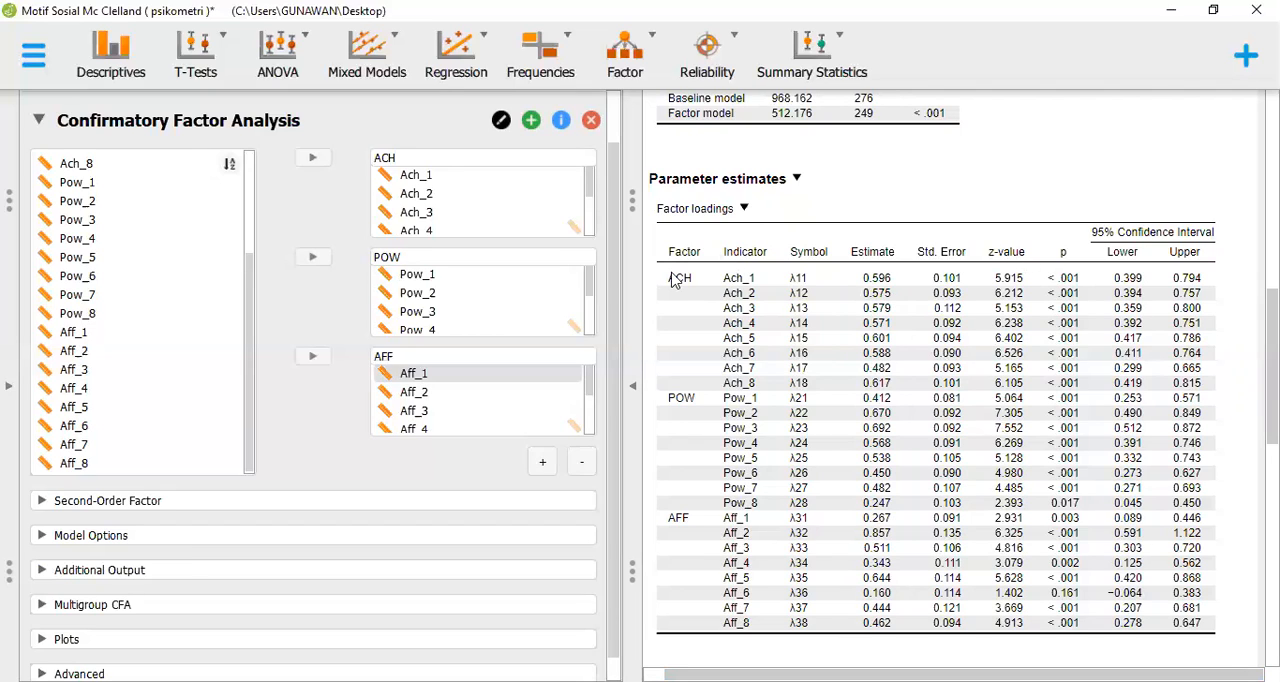
click(410, 414)
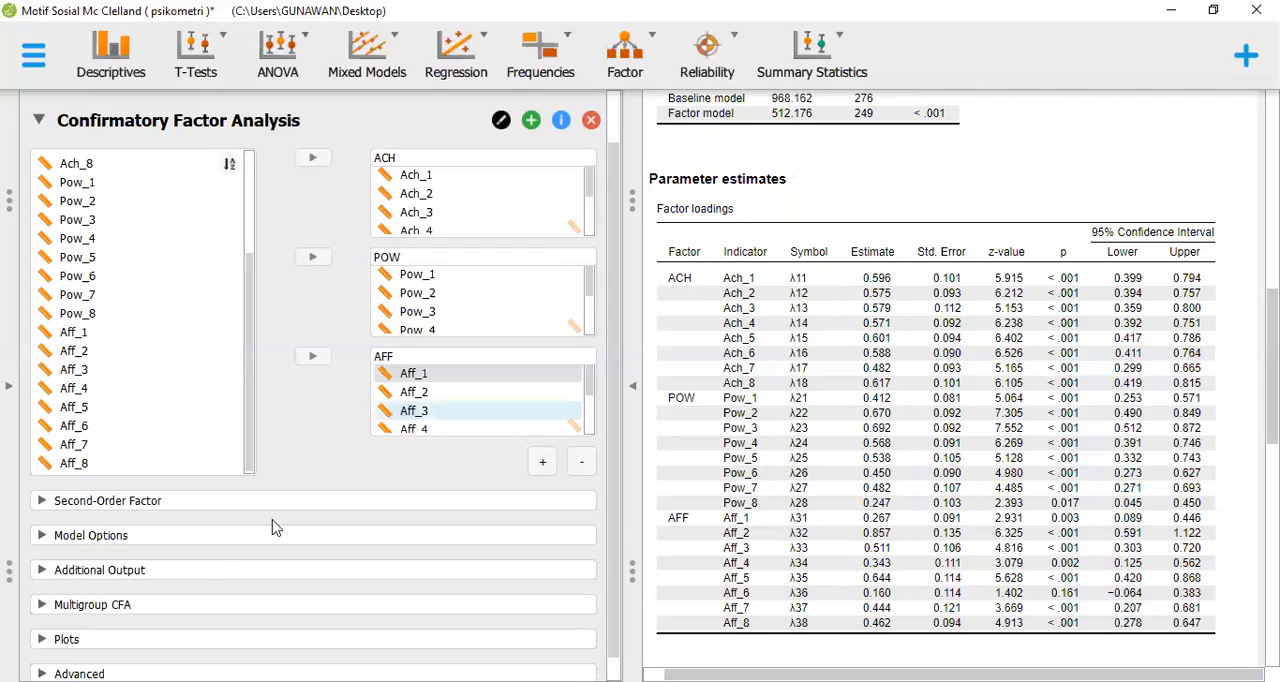
click(207, 572)
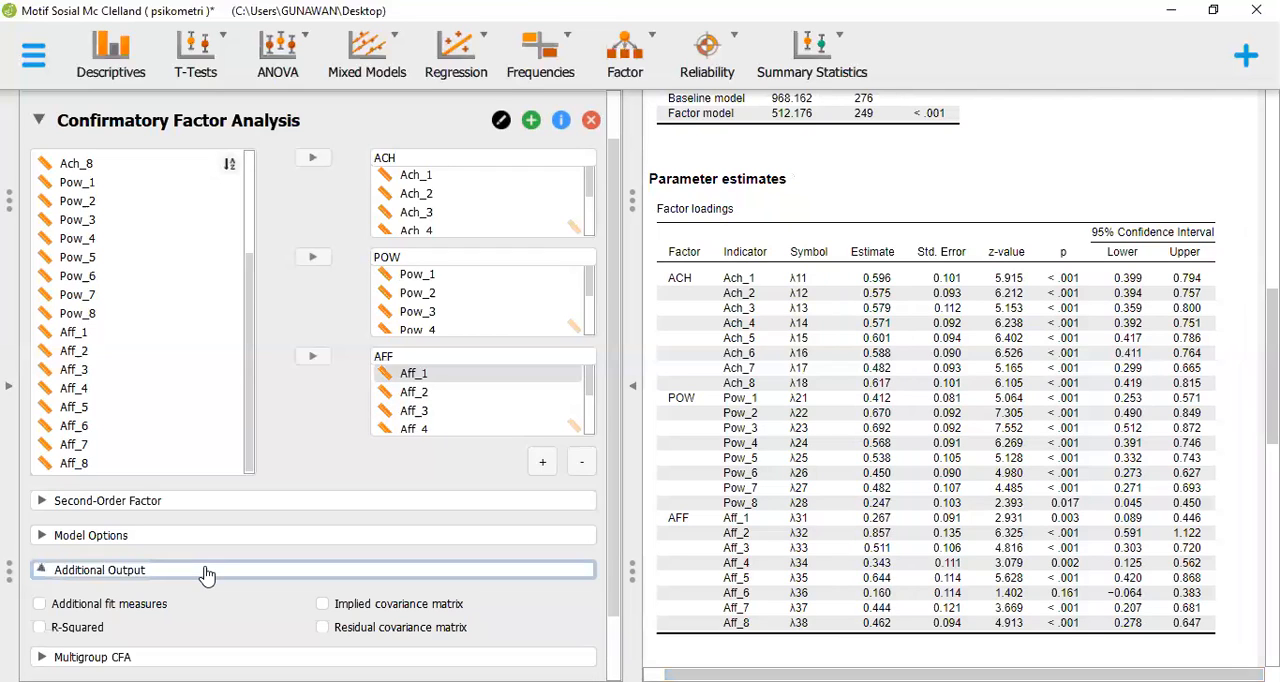
click(66, 608)
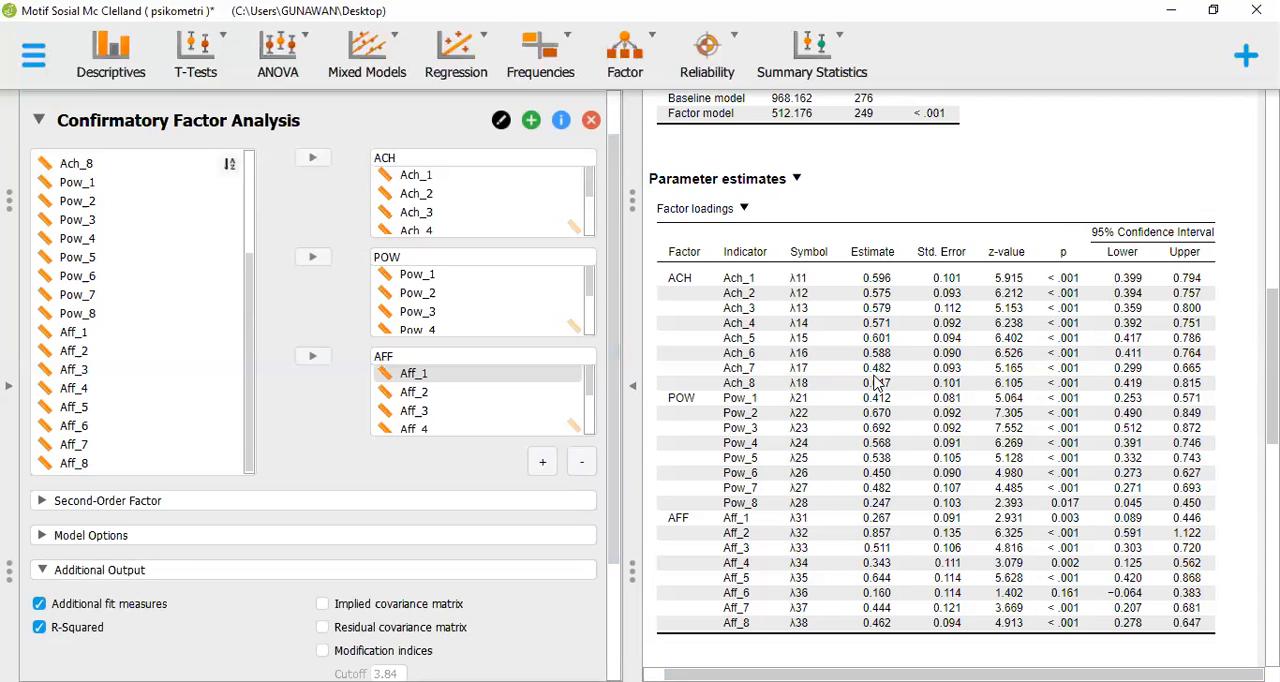
Examine the fit indices, R-Squared values, factor loadings, factor covariances and residual variances in the factor analysis results
scroll(876, 383, up, 3)
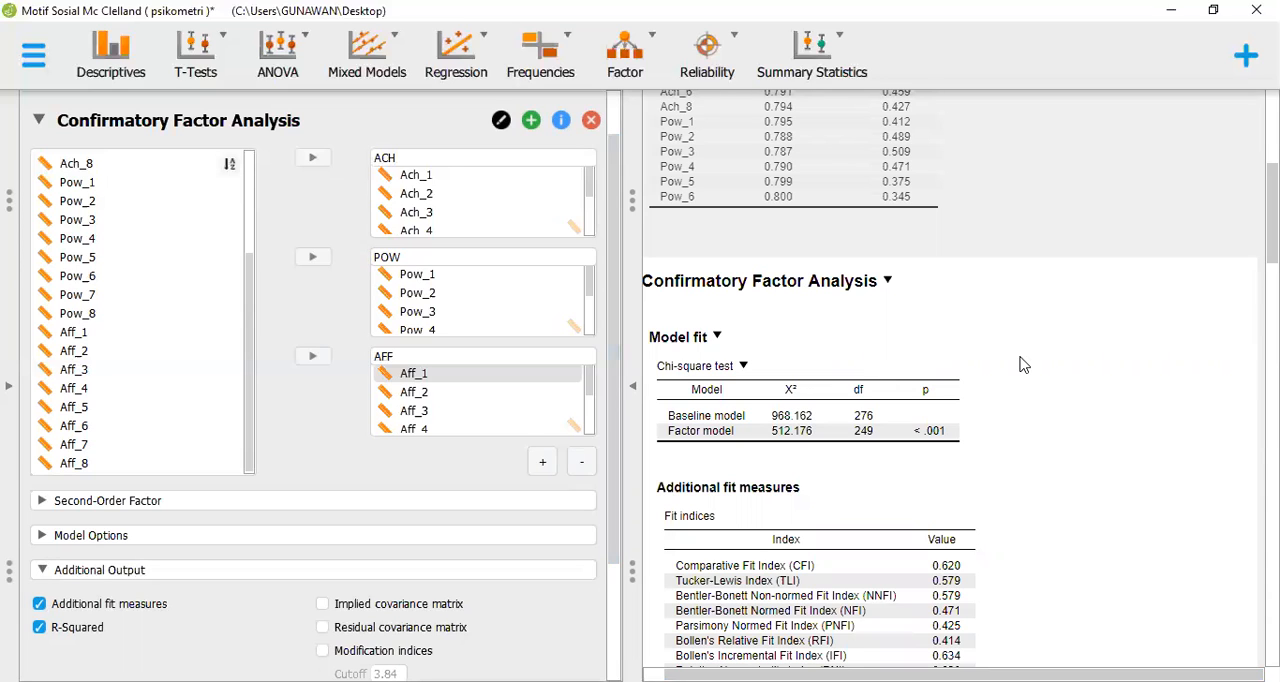
scroll(1022, 364, down, 5)
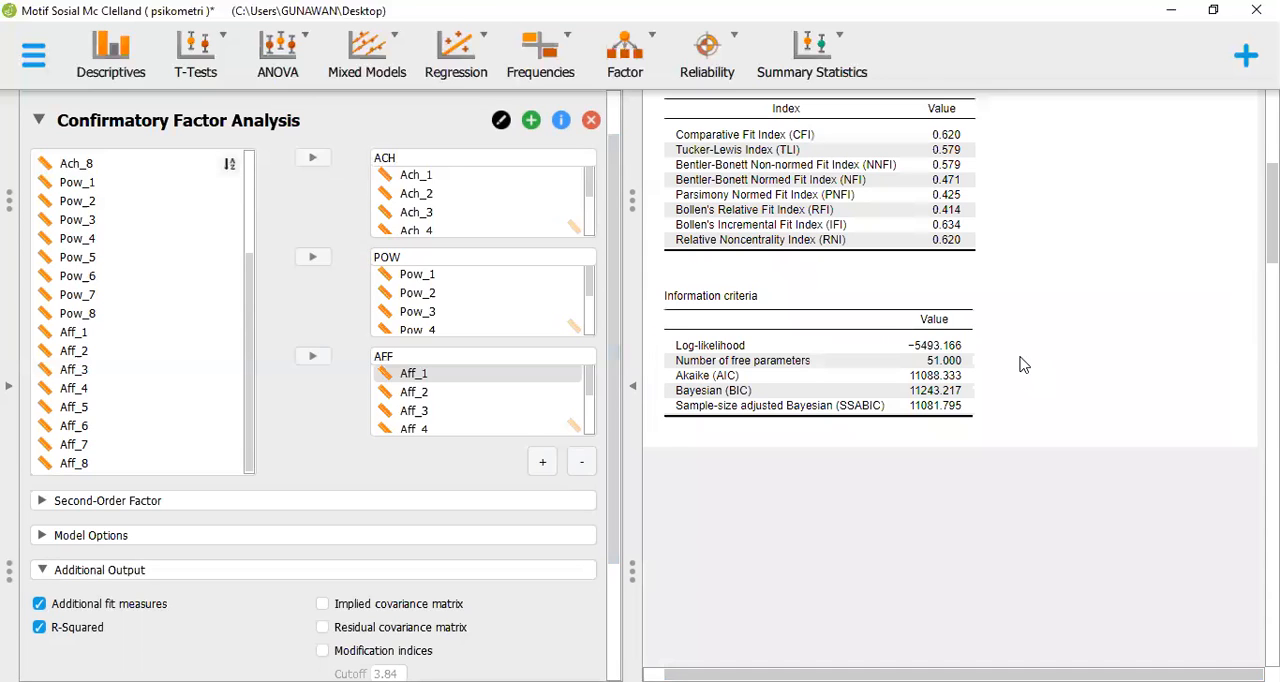
scroll(1022, 364, down, 3)
scroll(1022, 364, down, 8)
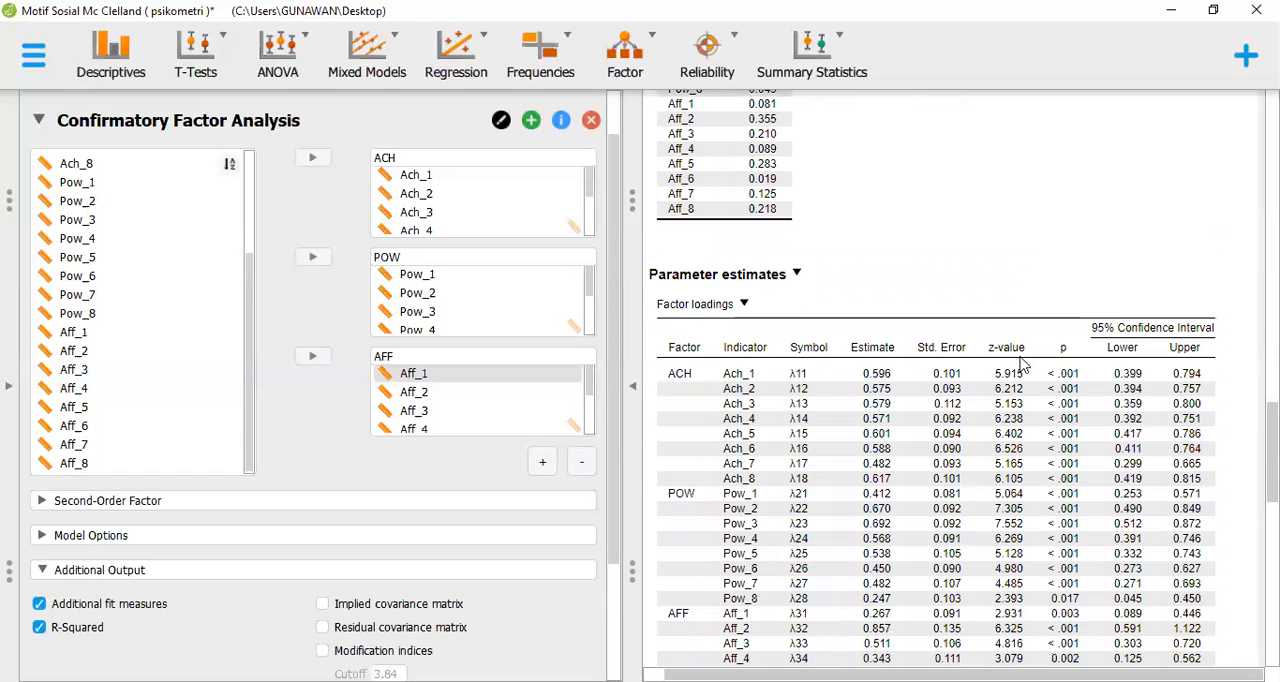
scroll(1022, 364, down, 3)
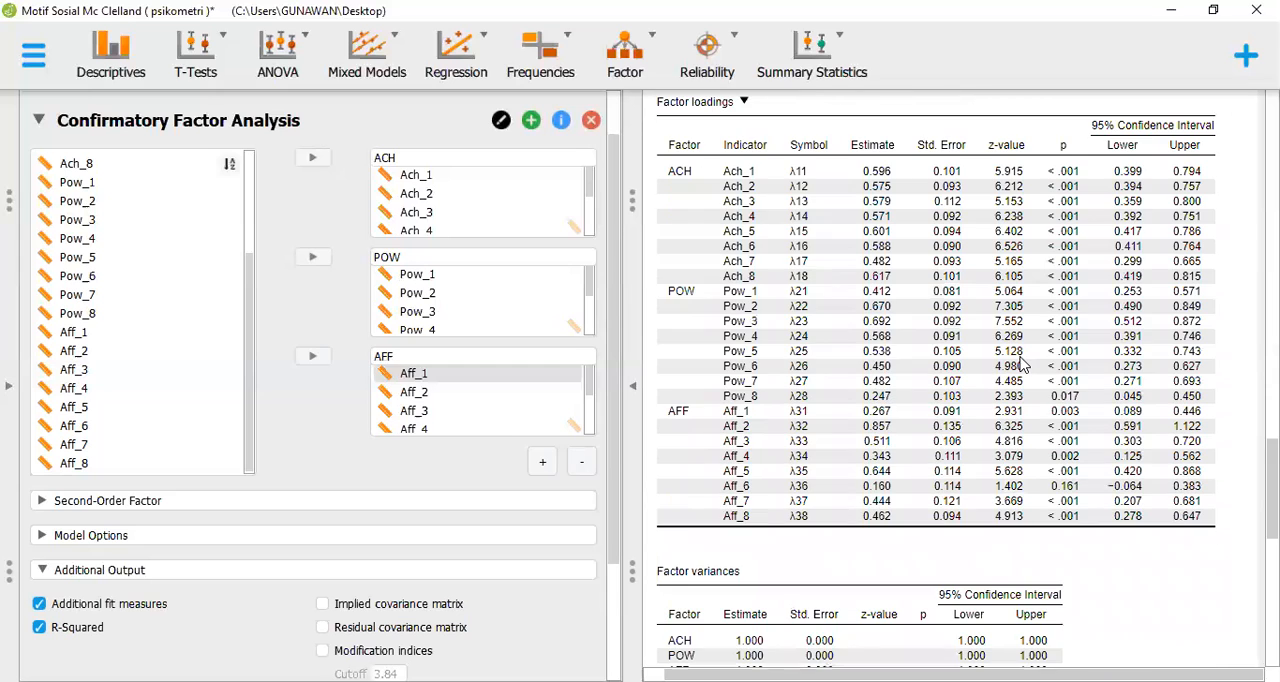
scroll(1022, 364, down, 1)
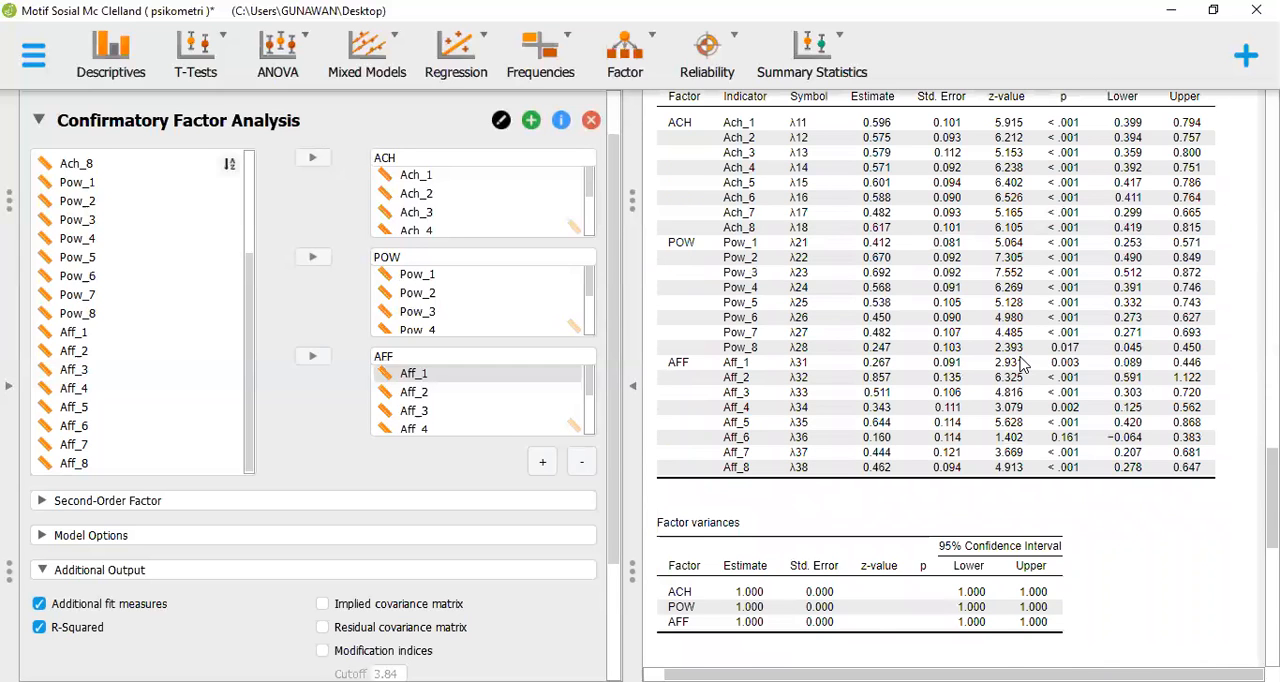
scroll(1022, 364, down, 5)
scroll(1022, 364, down, 4)
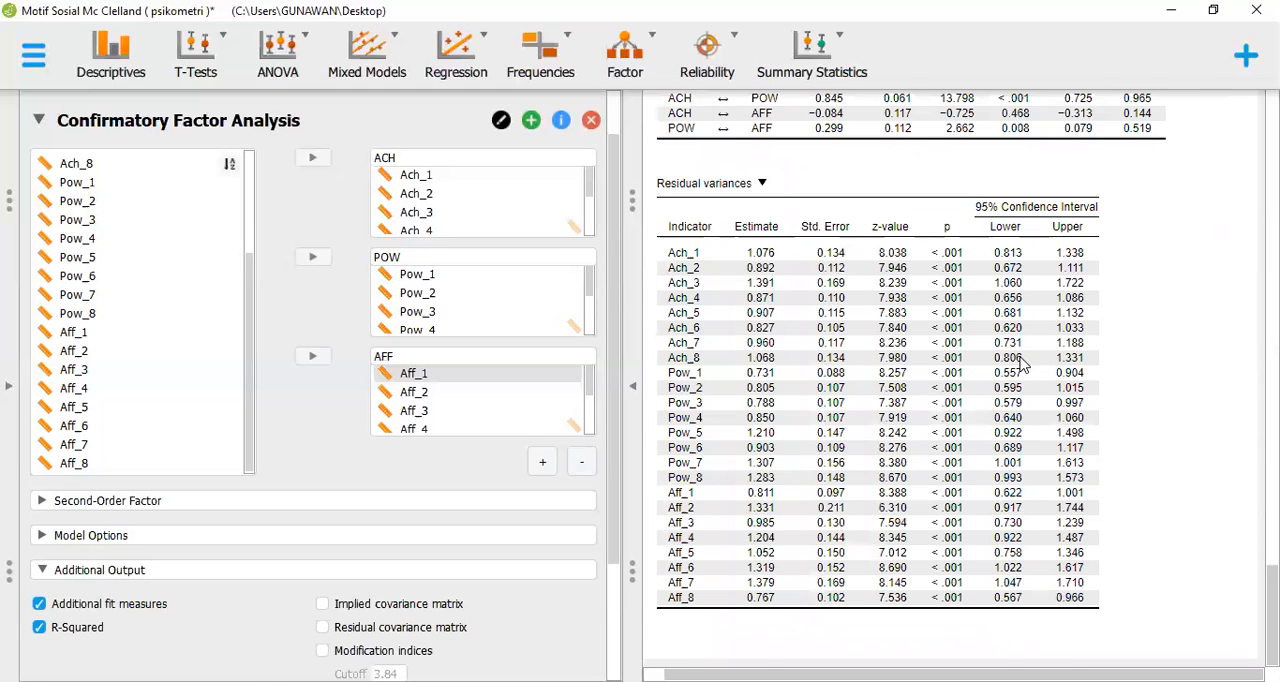
scroll(1022, 364, up, 3)
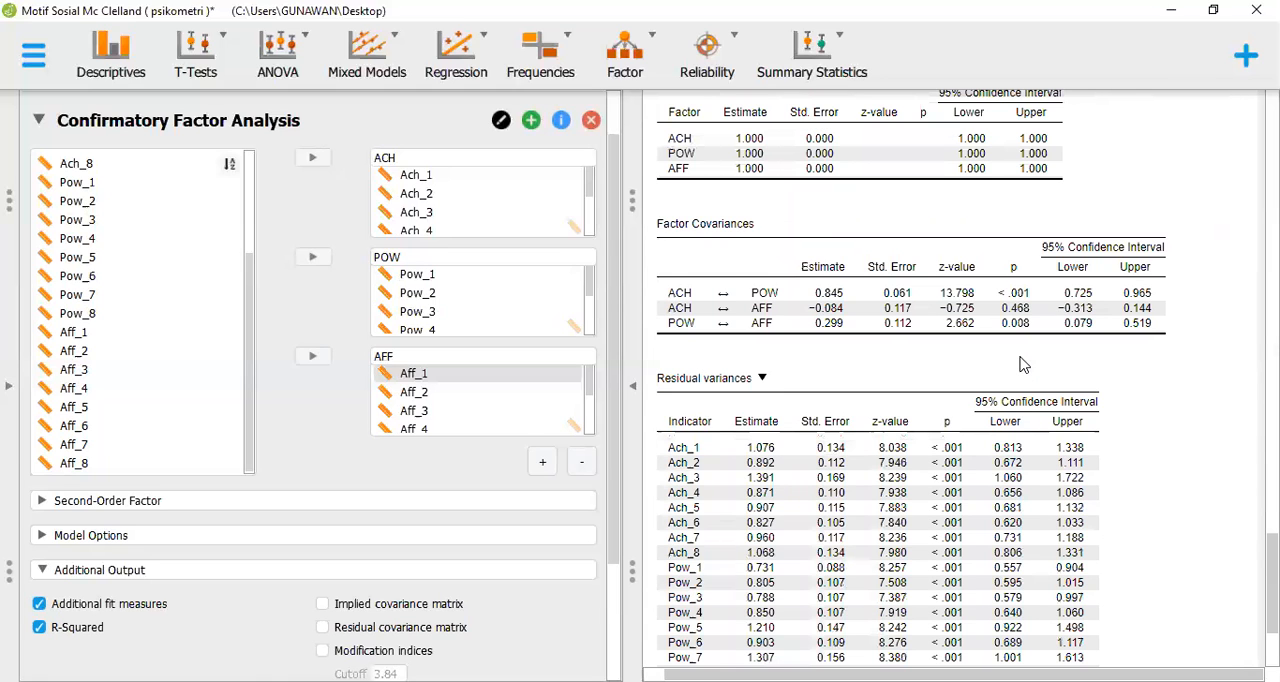
scroll(1022, 364, up, 4)
scroll(1022, 364, up, 3)
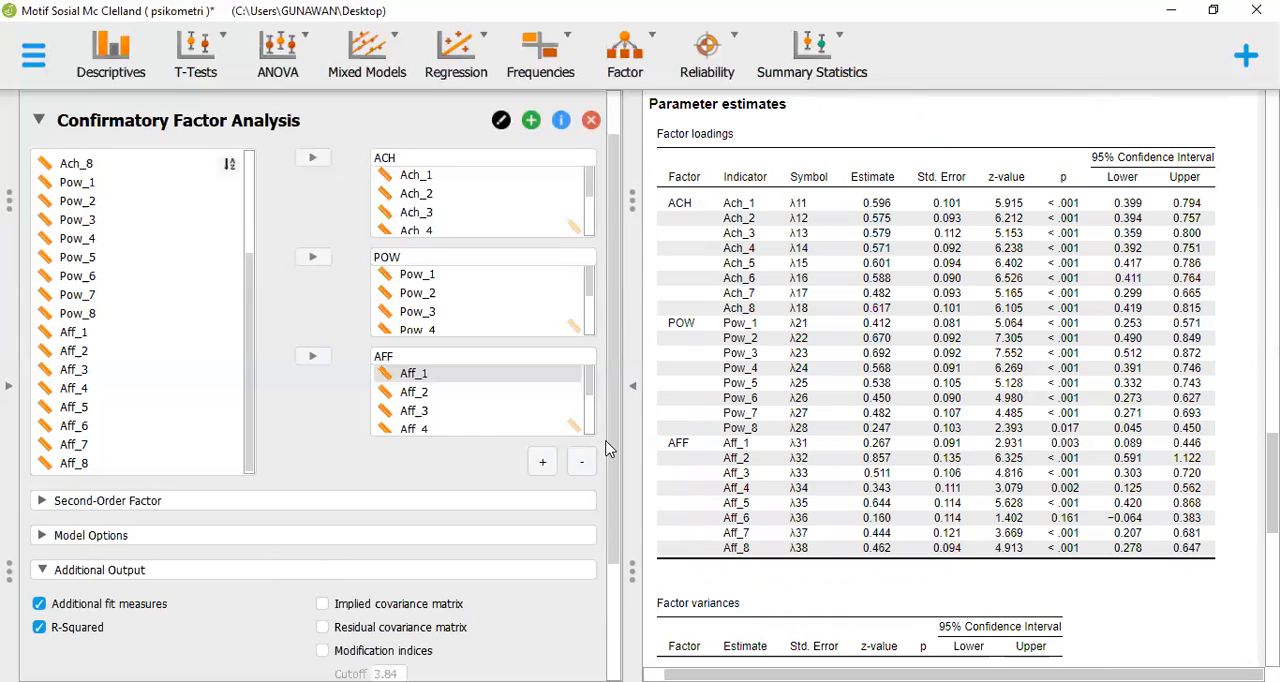
Set the Confirmatory Factor Analysis standardization to All in the advanced options
scroll(609, 555, down, 2)
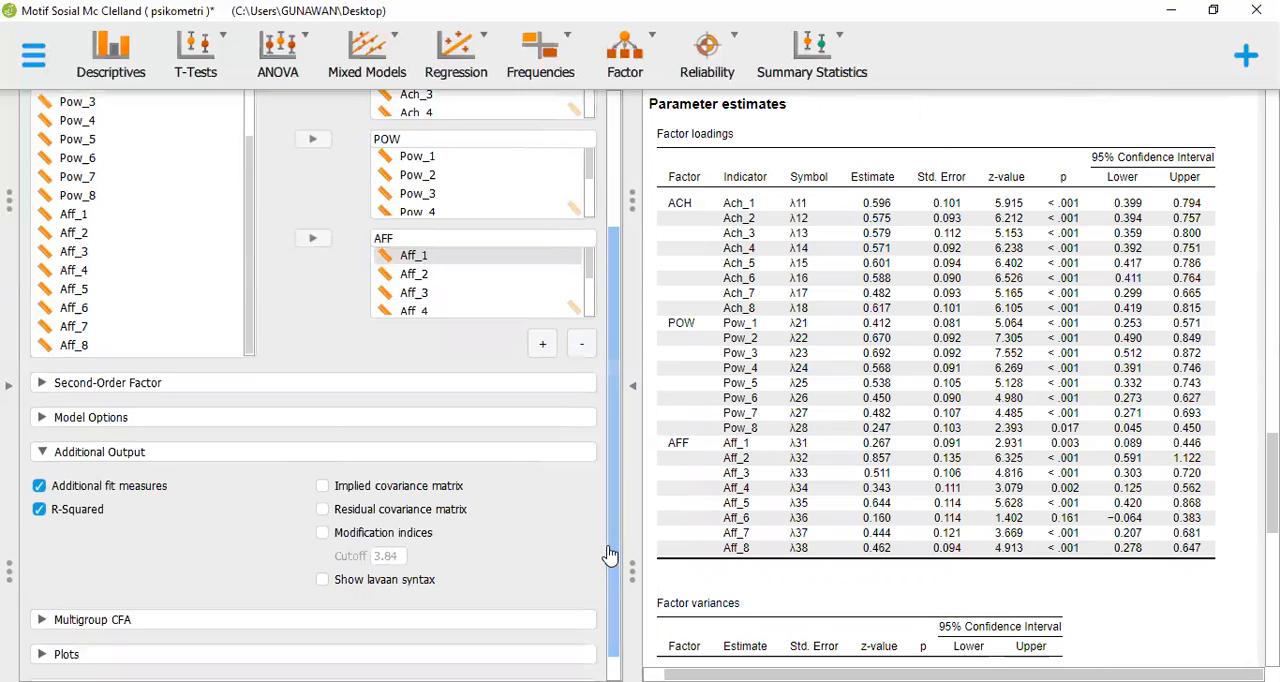
scroll(609, 555, down, 1)
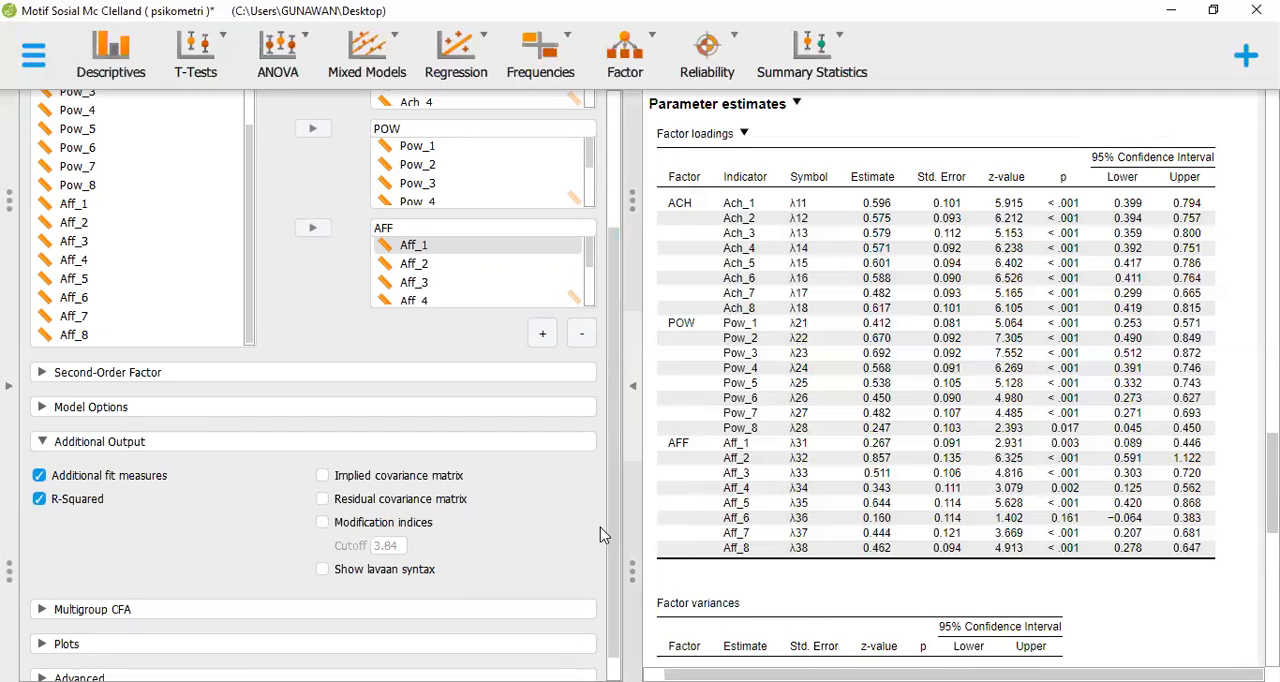
scroll(614, 563, down, 1)
drag(614, 562, 614, 572)
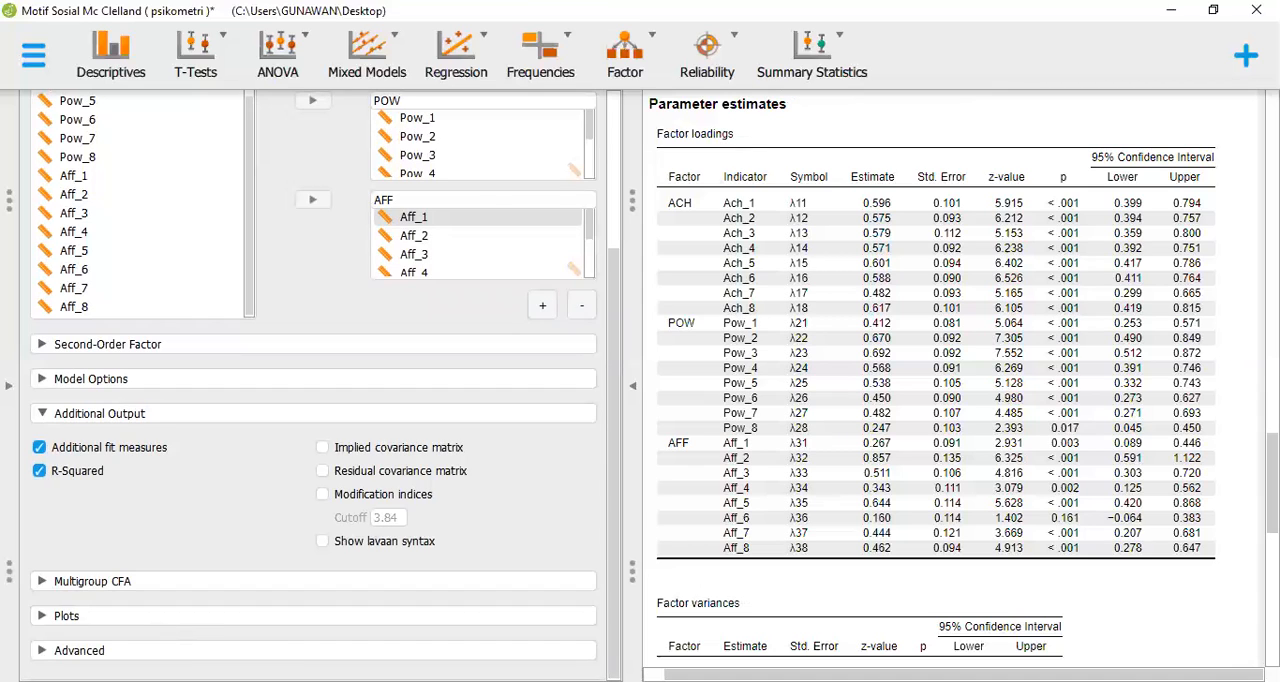
click(79, 650)
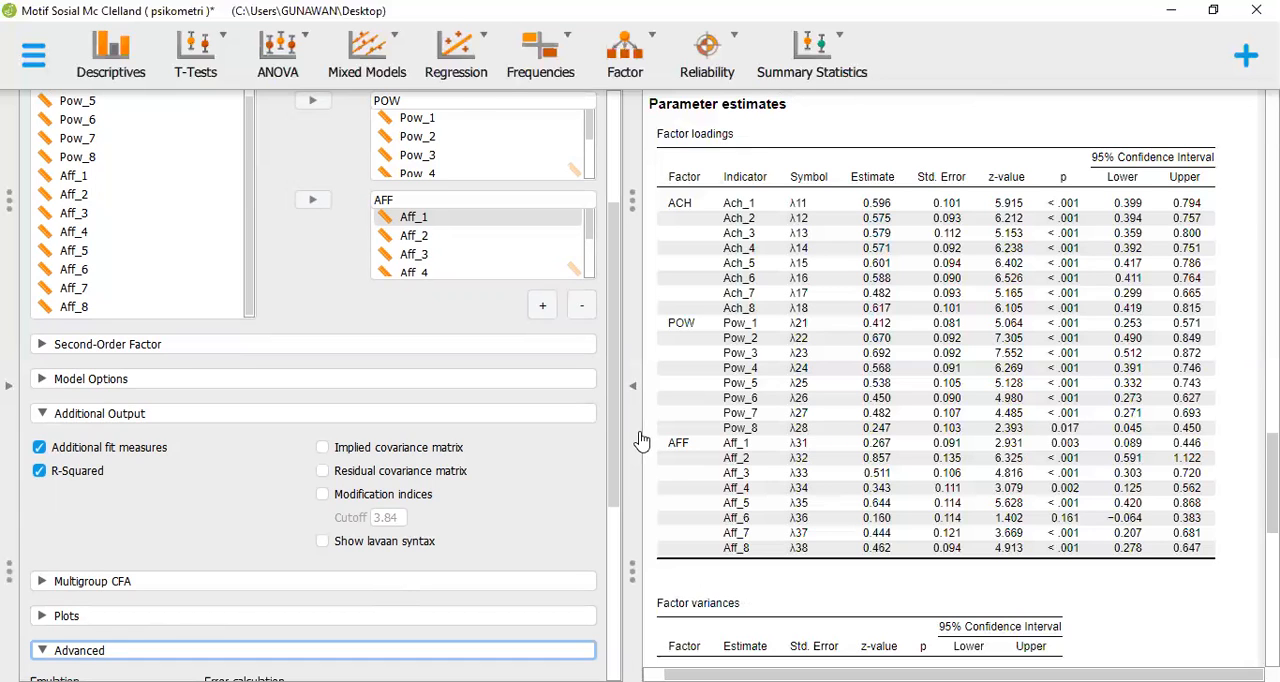
scroll(612, 547, down, 1)
scroll(612, 547, down, 6)
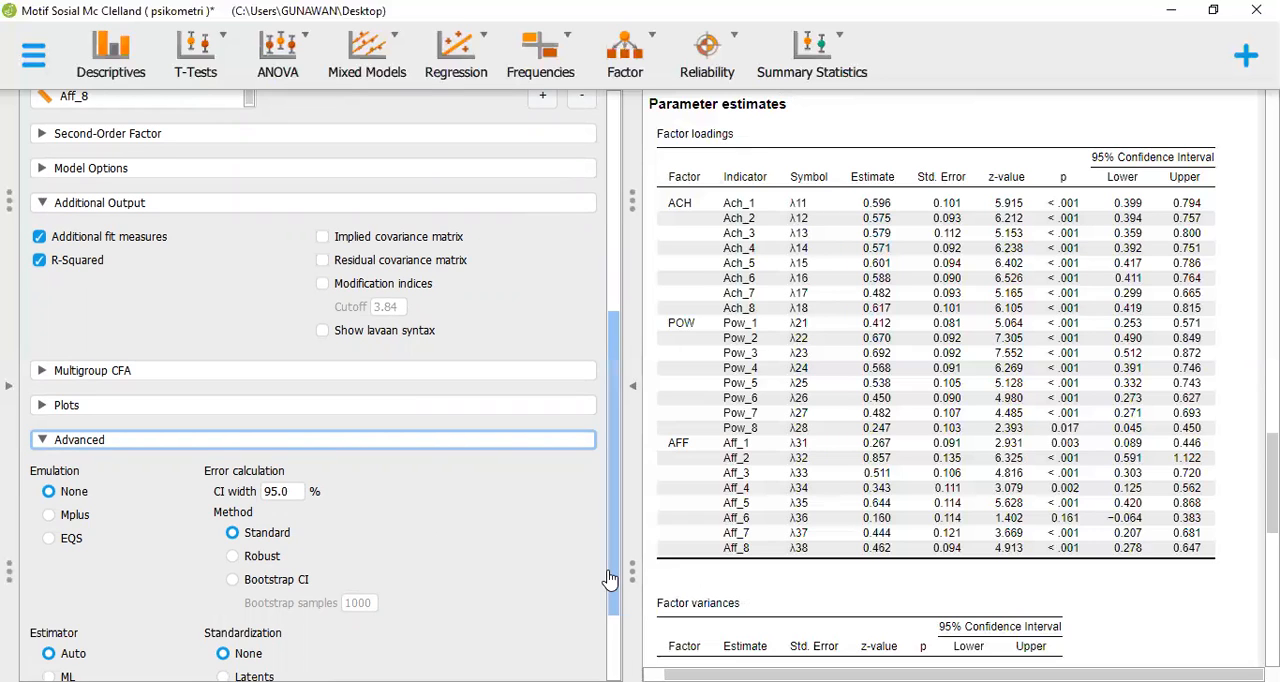
scroll(610, 603, down, 2)
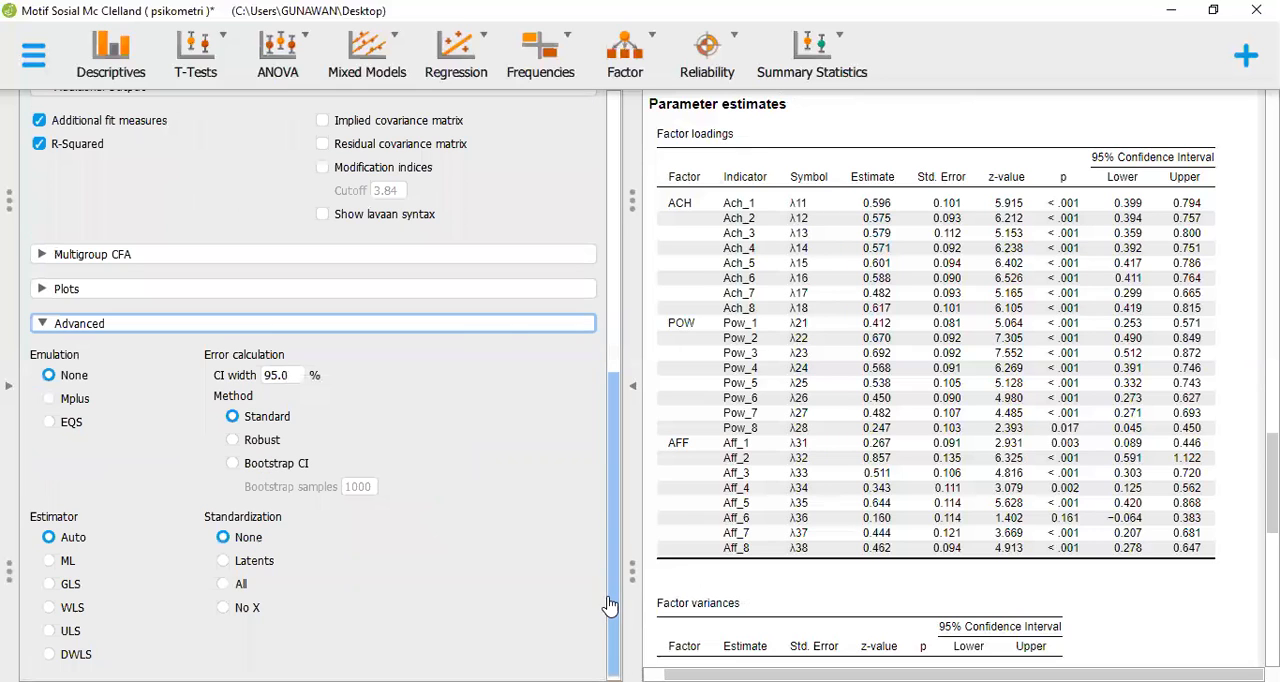
click(224, 584)
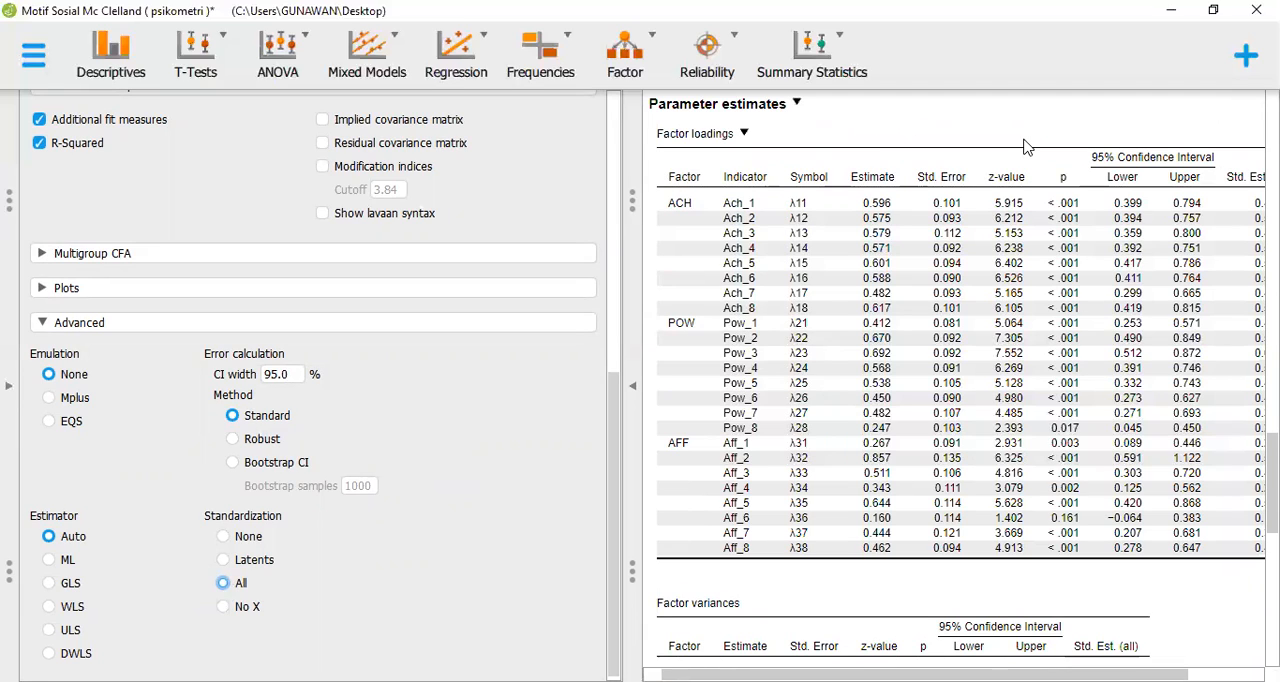
Examine the chi-square test, fit indices, RMSEA, SRMR, GFI and R-Squared values, plus the standardized loadings of all items
scroll(1025, 147, up, 5)
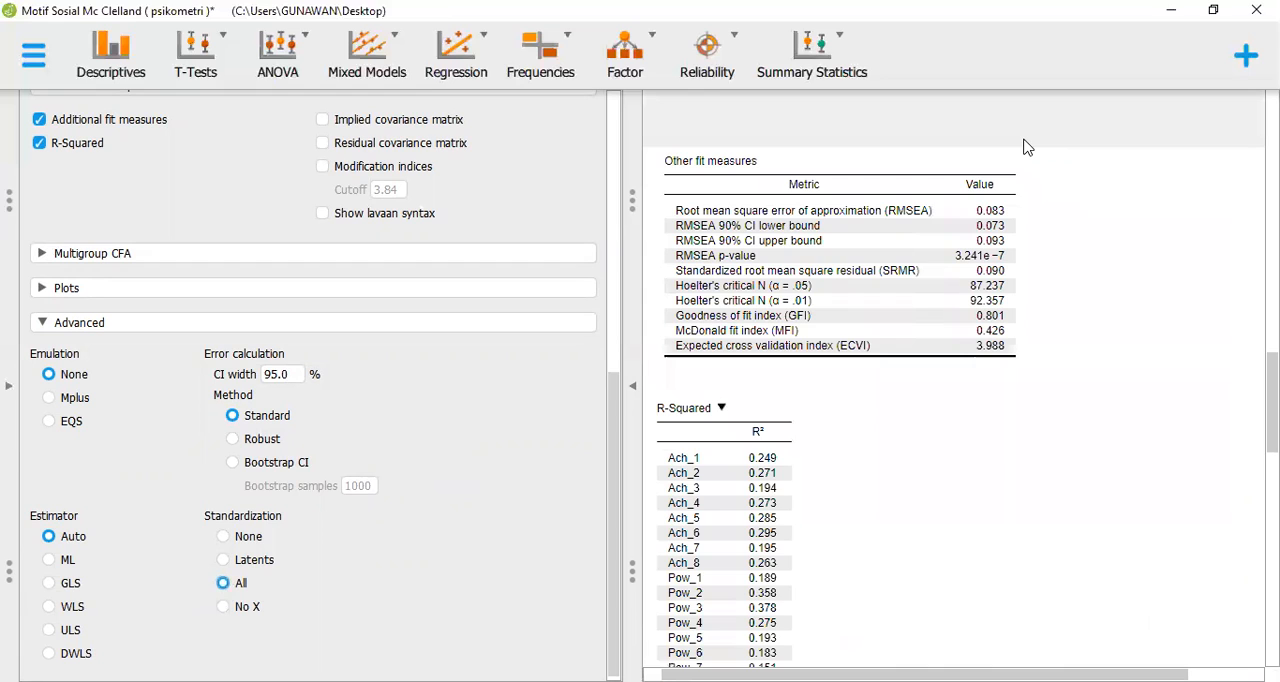
scroll(1025, 147, up, 5)
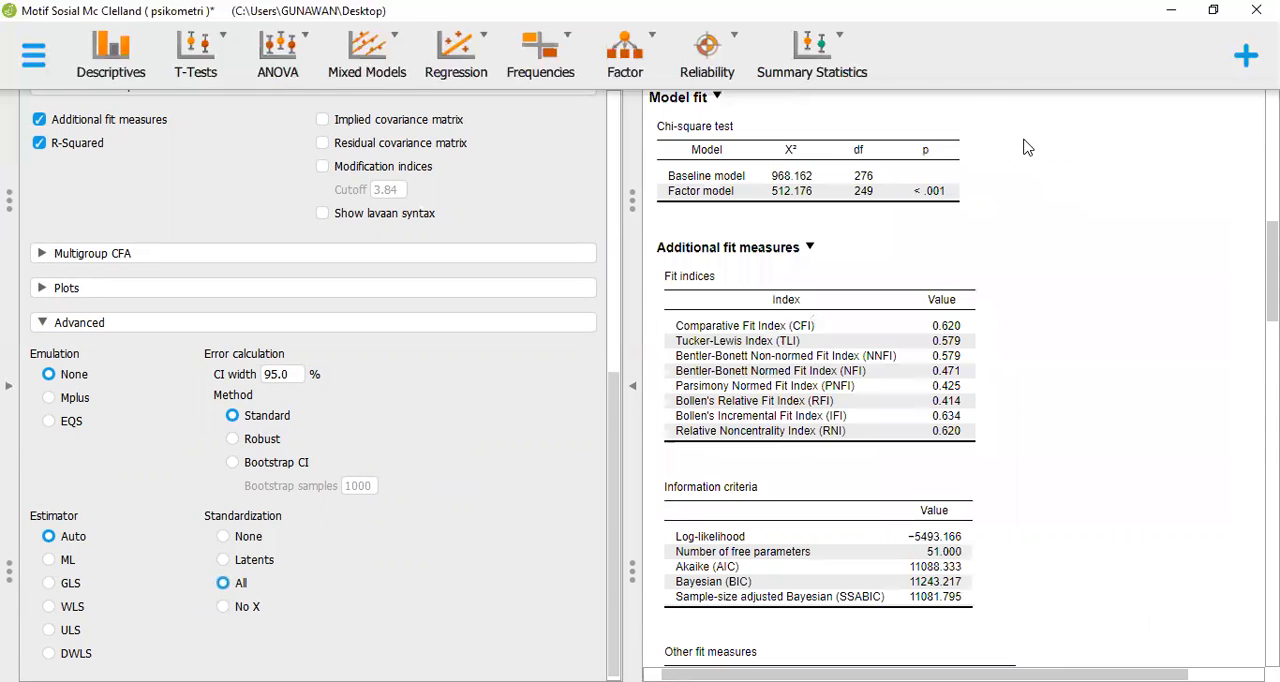
scroll(1025, 147, up, 2)
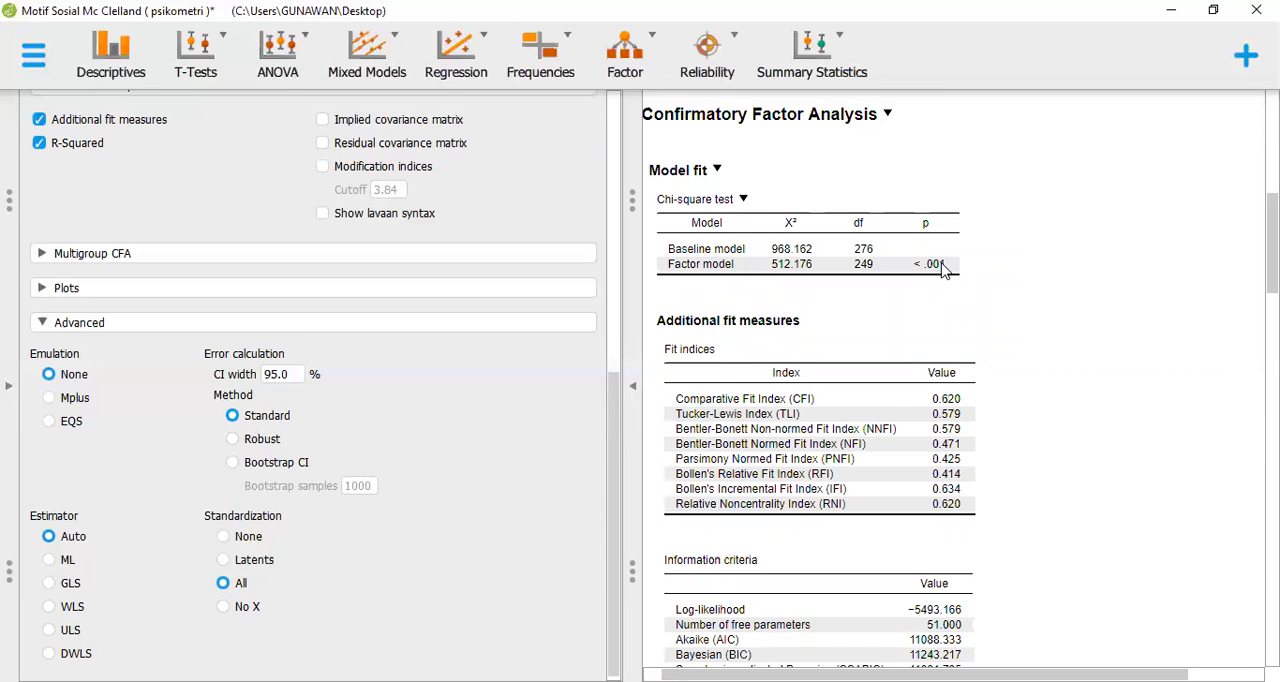
scroll(943, 270, down, 2)
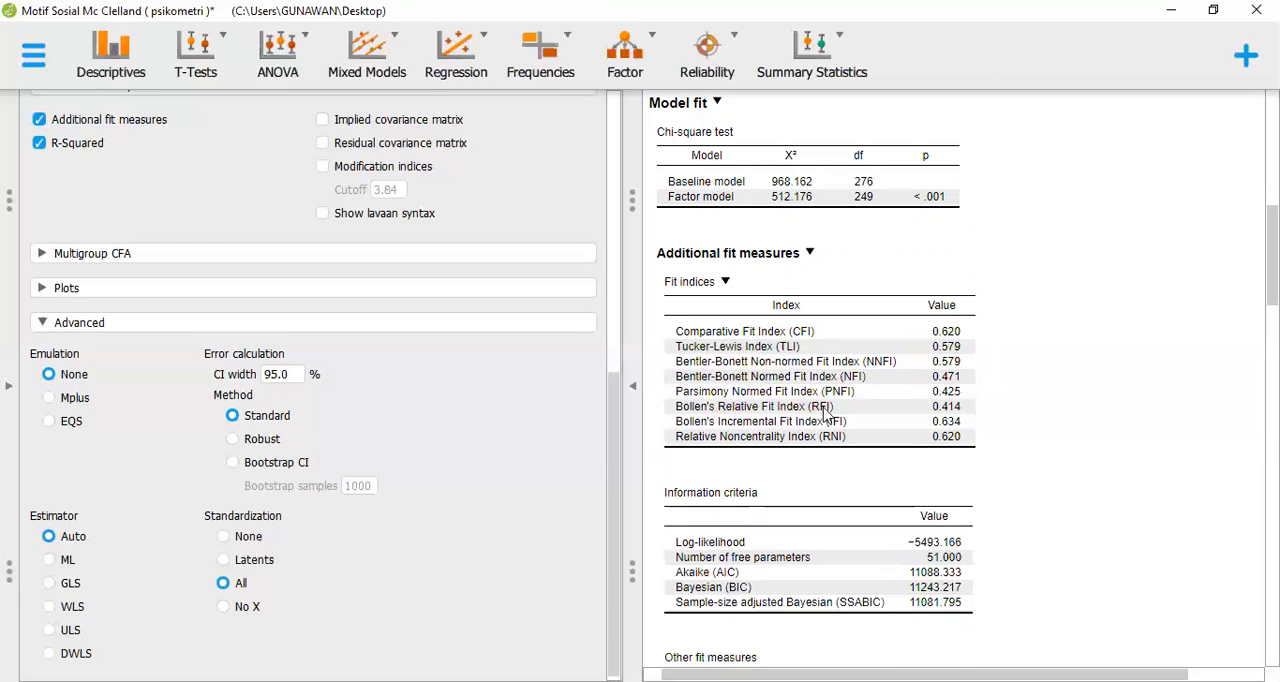
scroll(872, 477, down, 3)
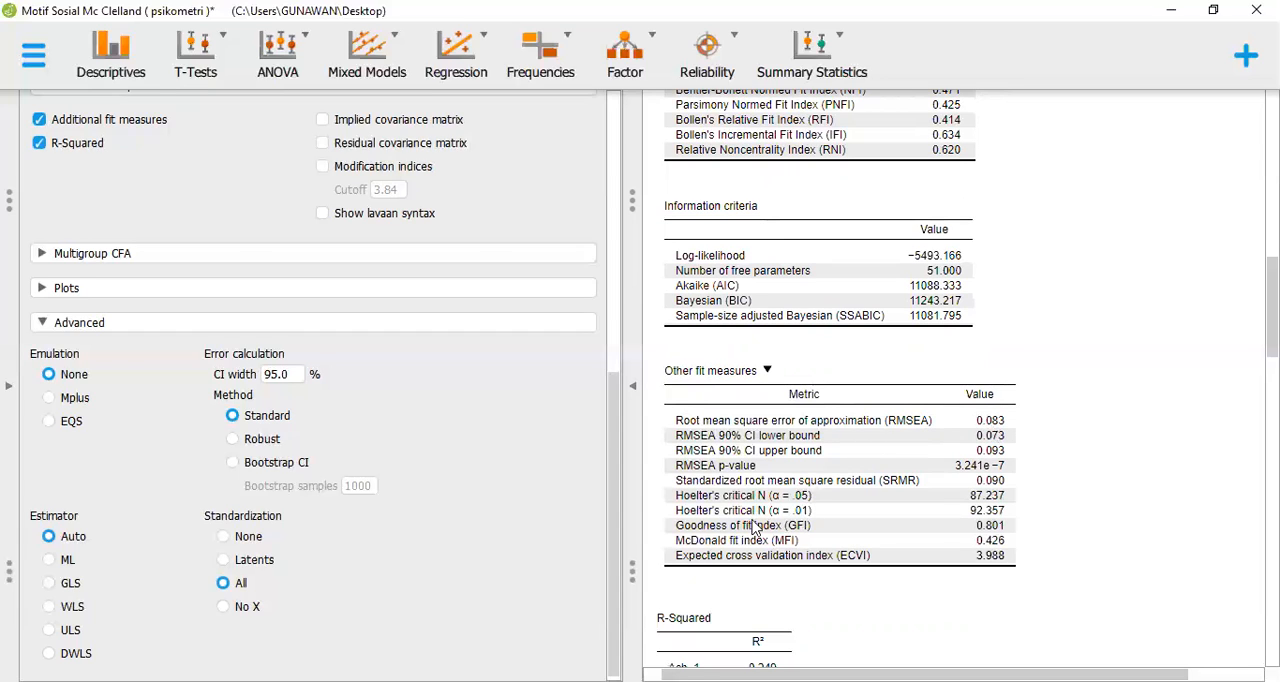
scroll(800, 518, down, 1)
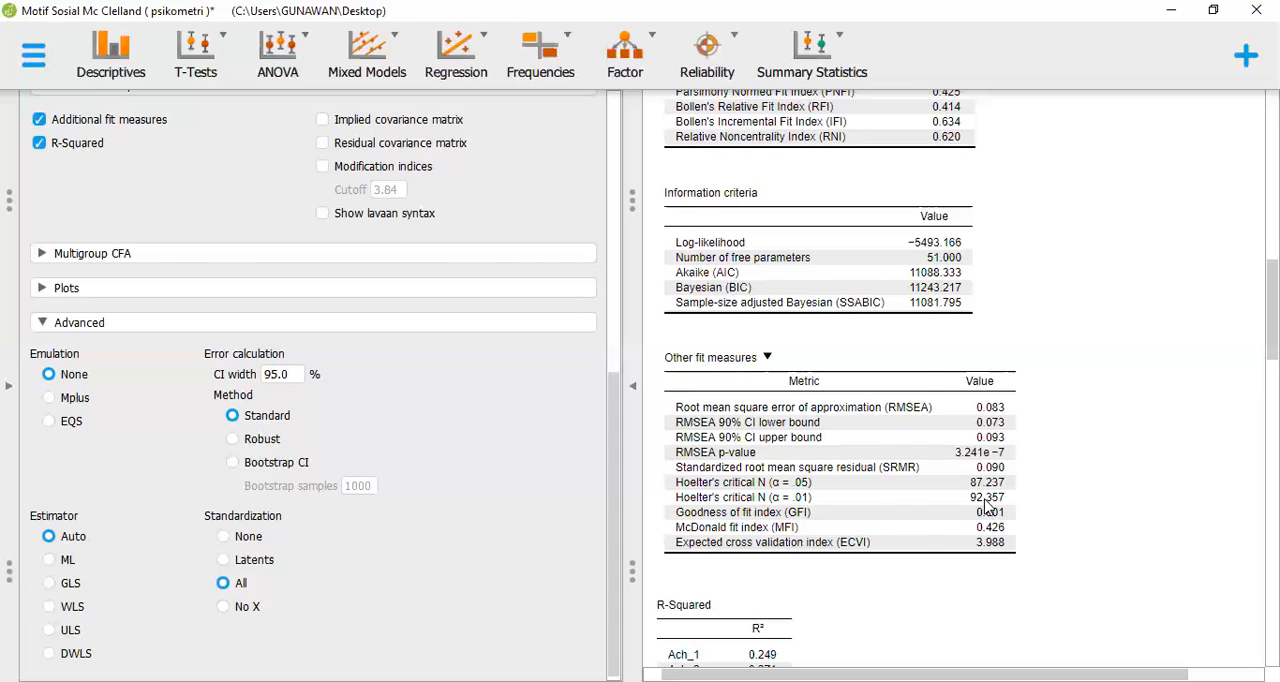
scroll(986, 510, down, 3)
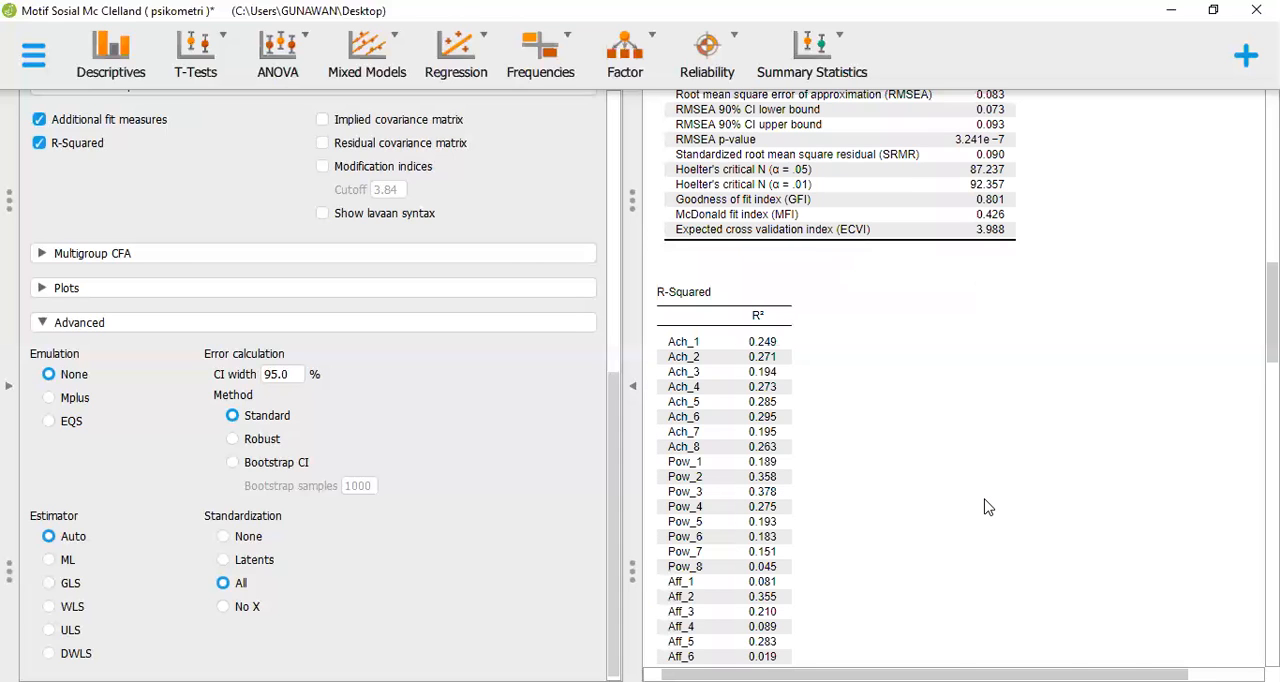
scroll(988, 507, down, 5)
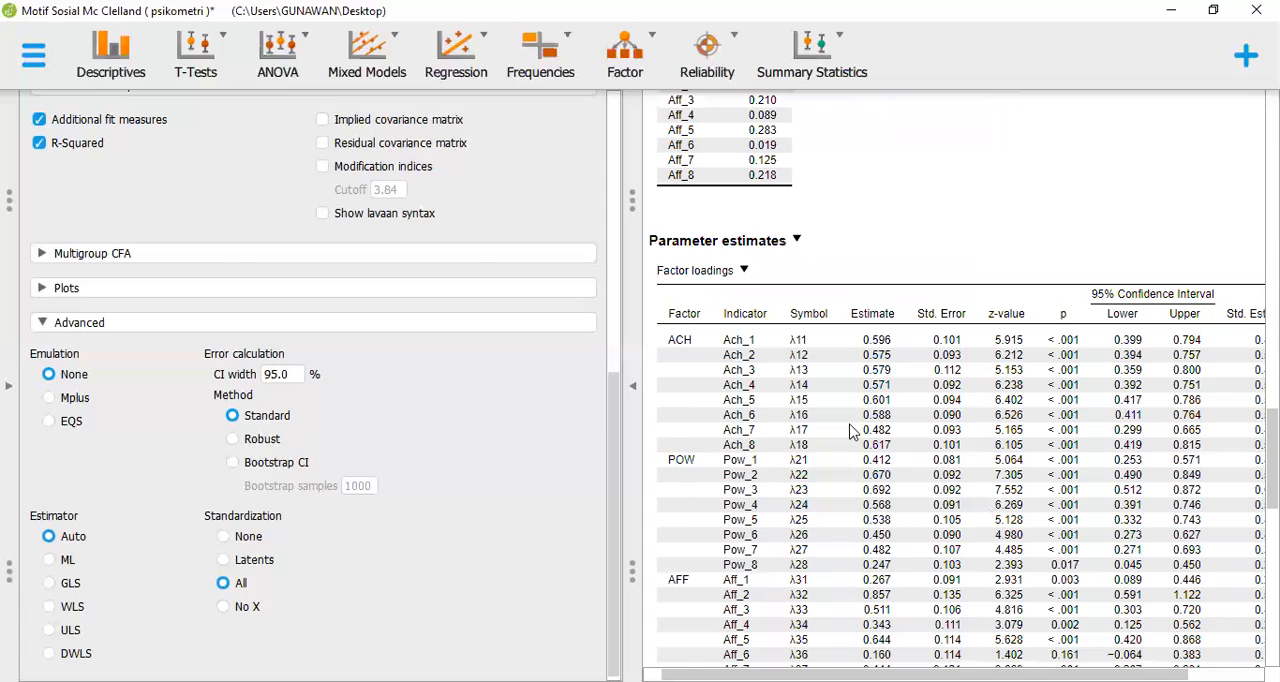
scroll(852, 432, down, 1)
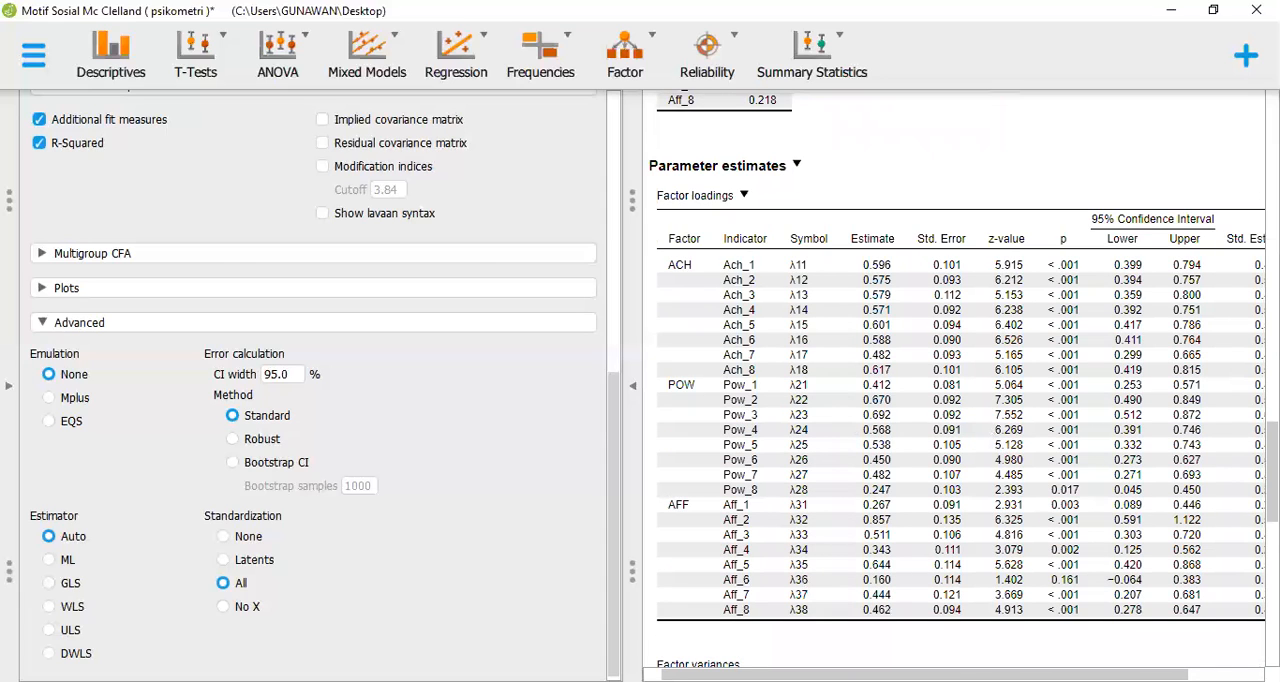
drag(924, 674, 988, 674)
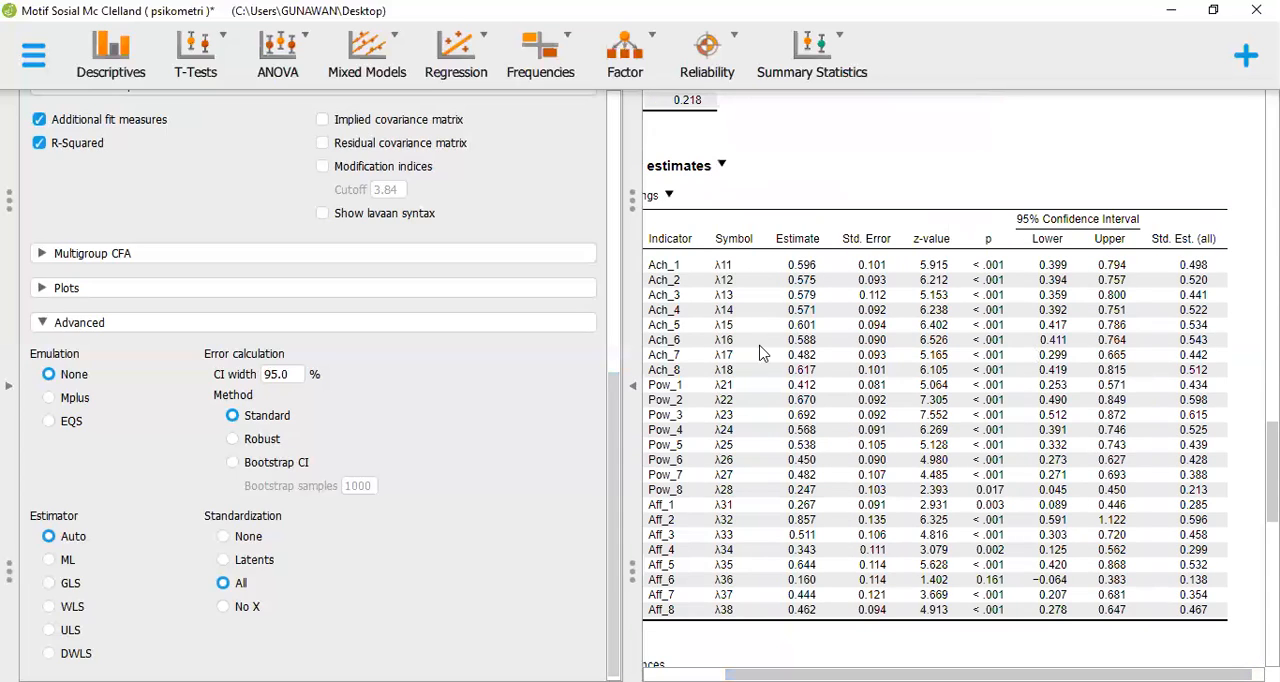
Remove item Ach_3 from the ACH factor in the Confirmatory Factor Analysis model
click(609, 143)
click(610, 101)
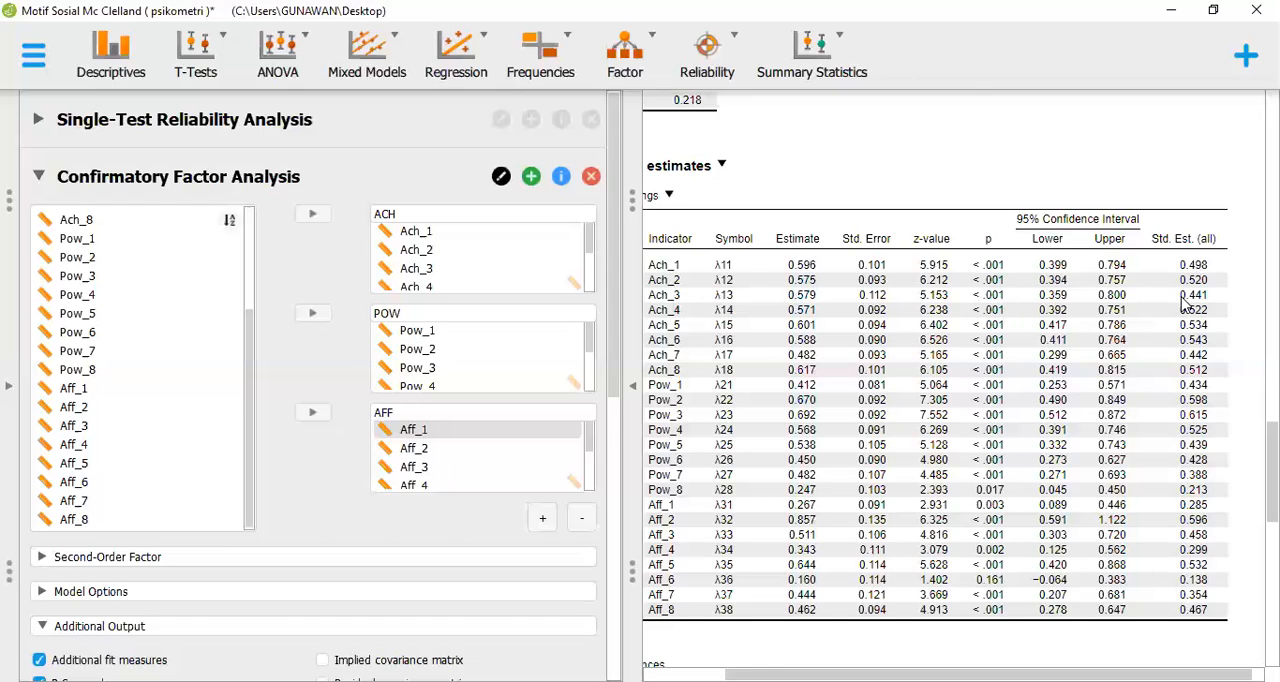
click(507, 272)
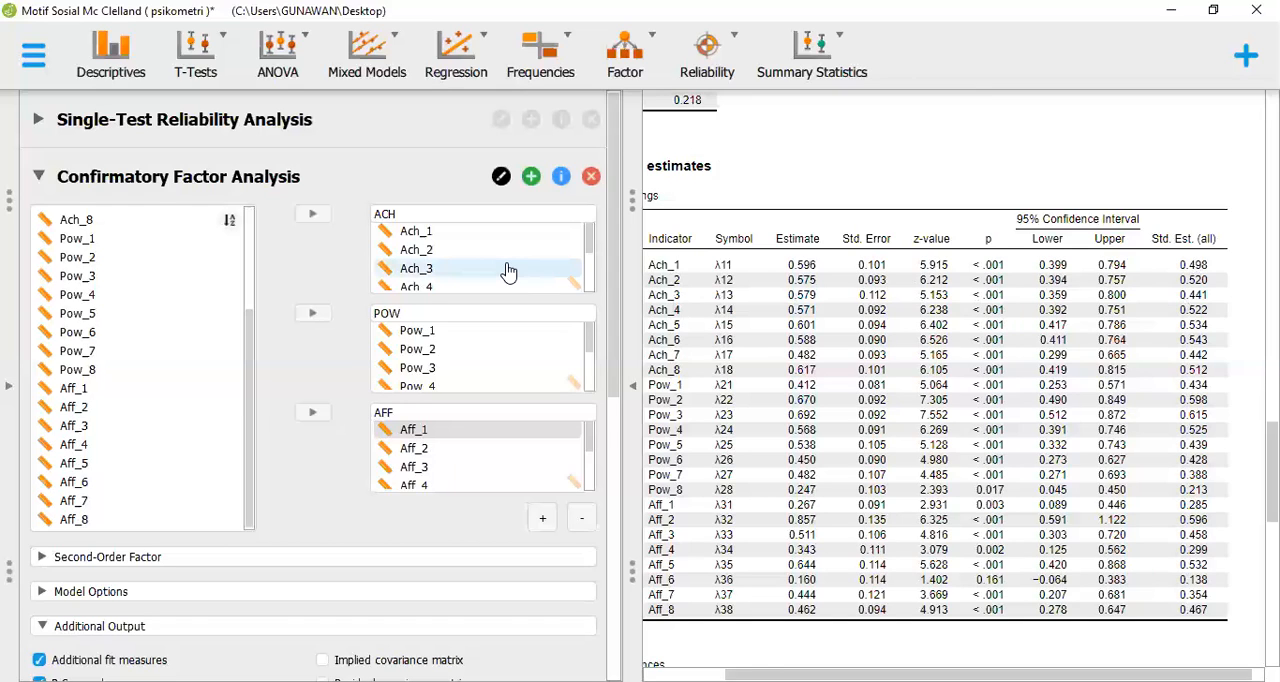
click(507, 272)
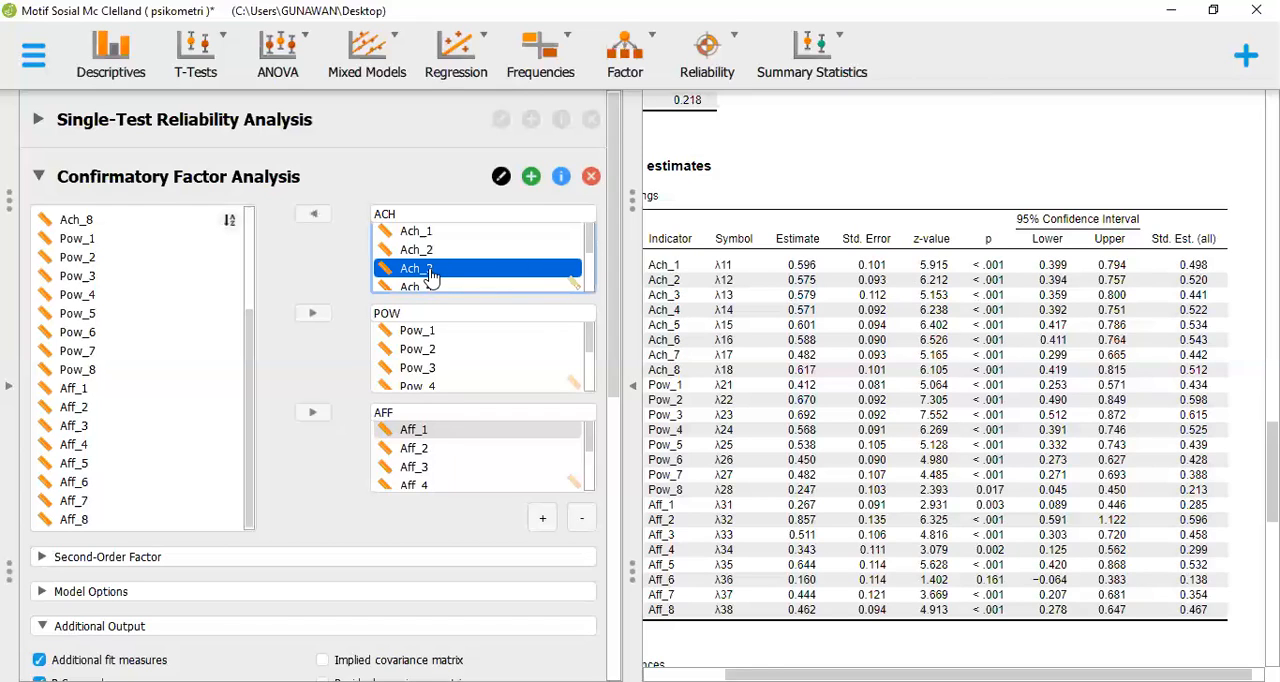
click(316, 217)
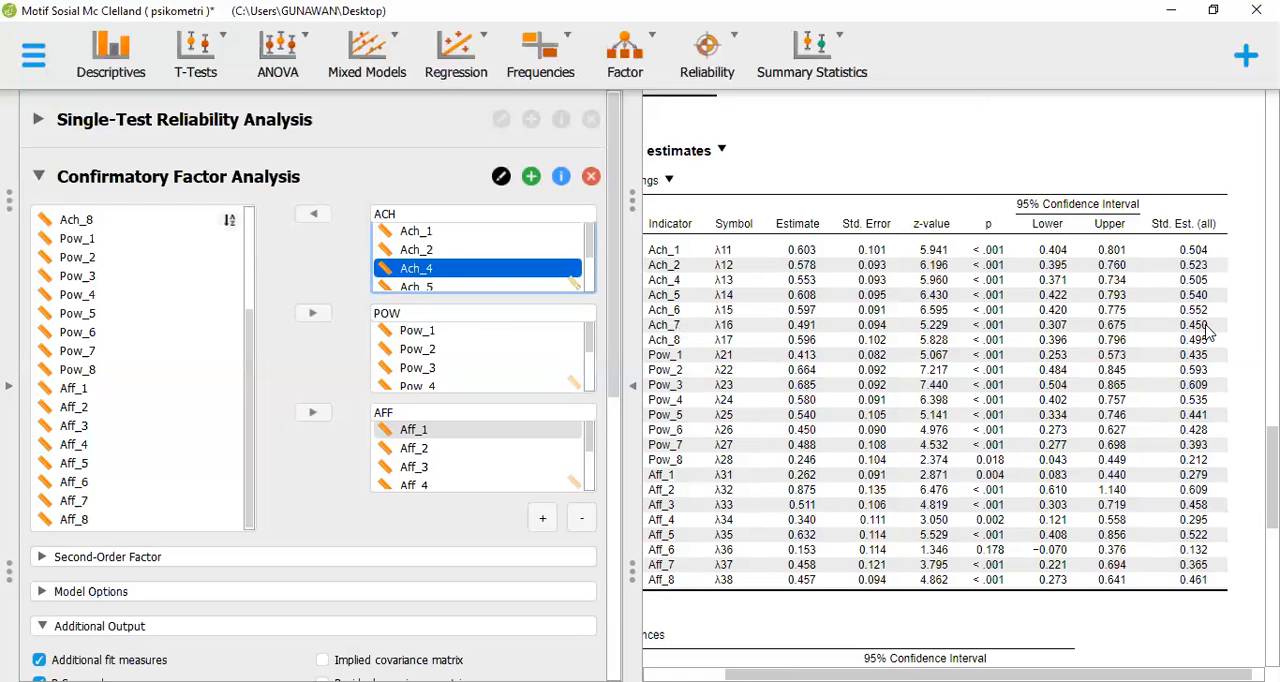
Remove items Ach_7 and Ach_8 from the ACH factor
click(594, 257)
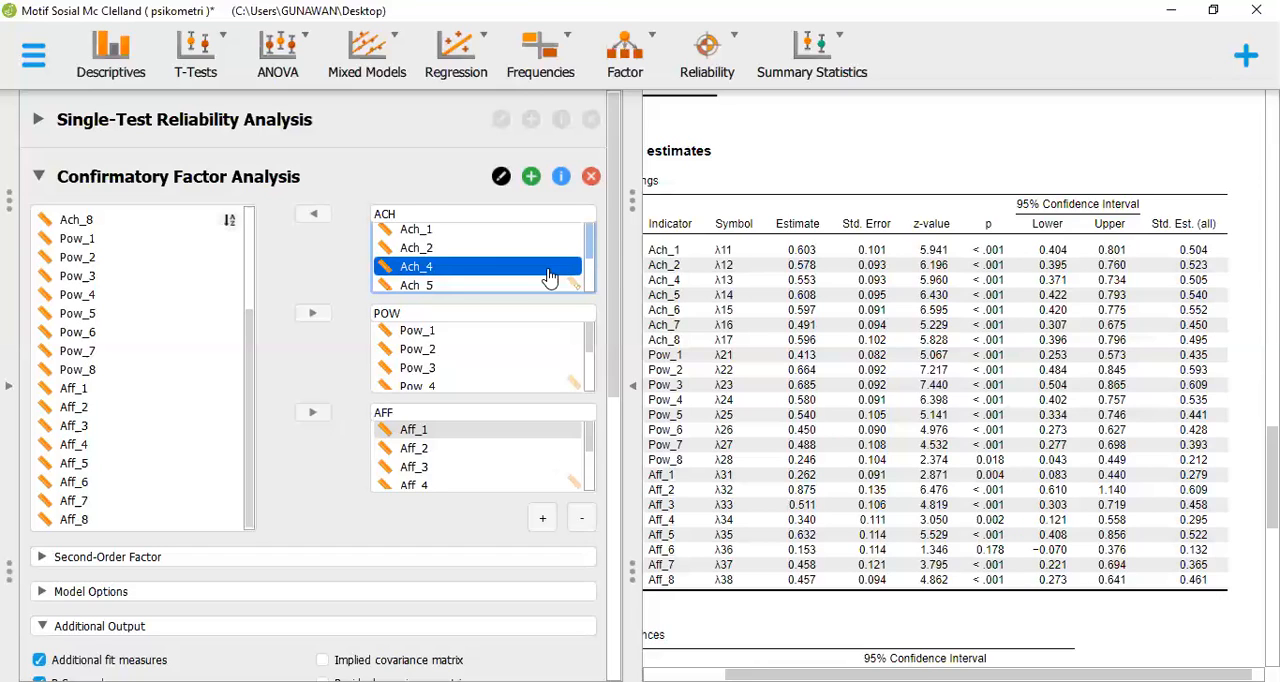
scroll(548, 276, down, 1)
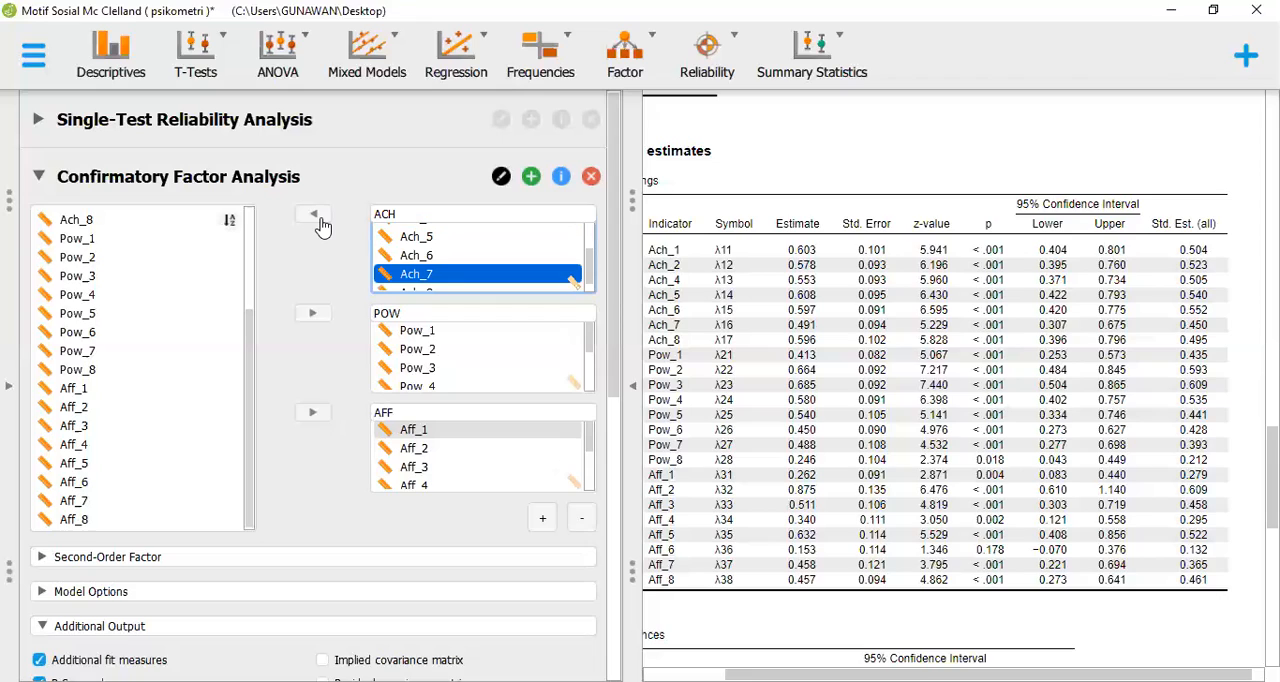
click(318, 220)
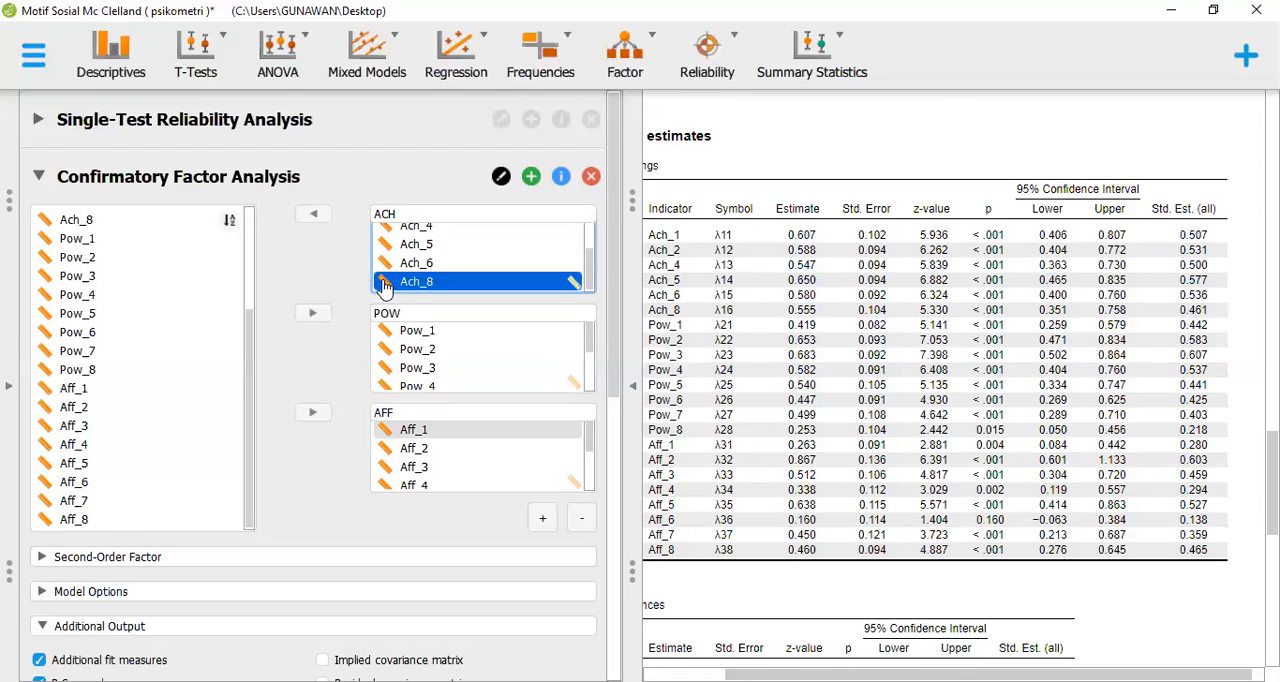
click(305, 222)
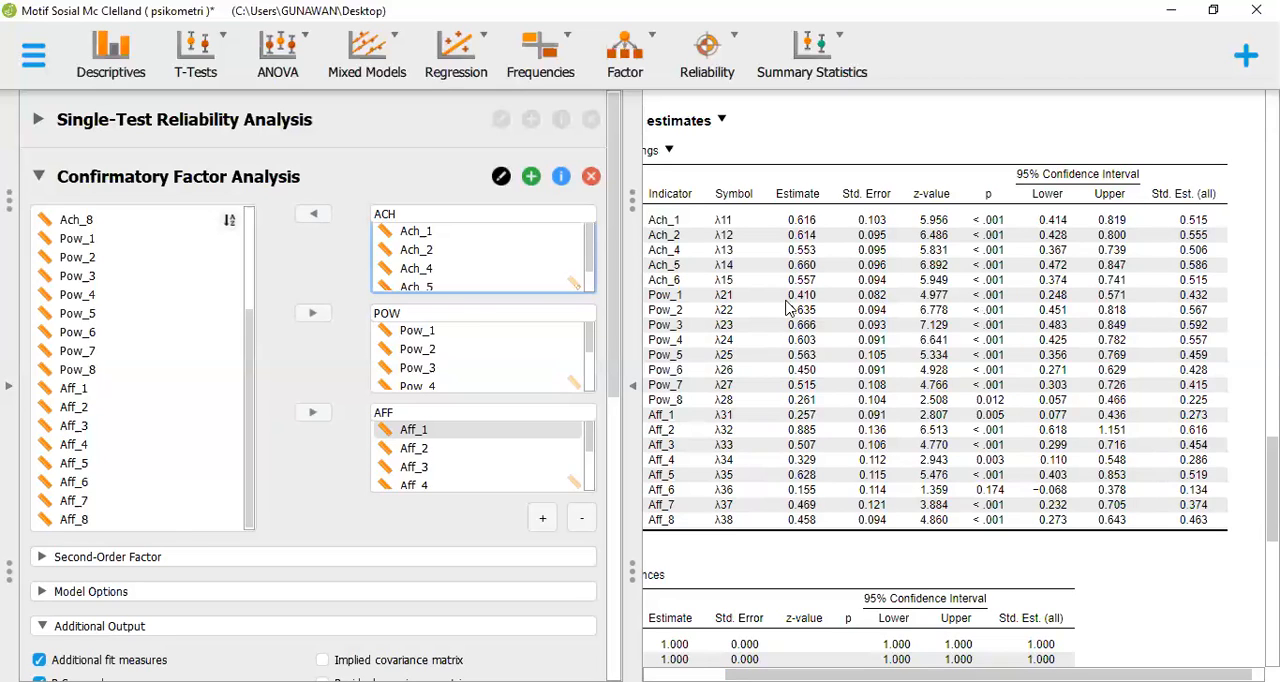
Remove items Pow_1, Pow_5, Pow_6, Pow_7 and Pow_8 from the POW factor
click(516, 334)
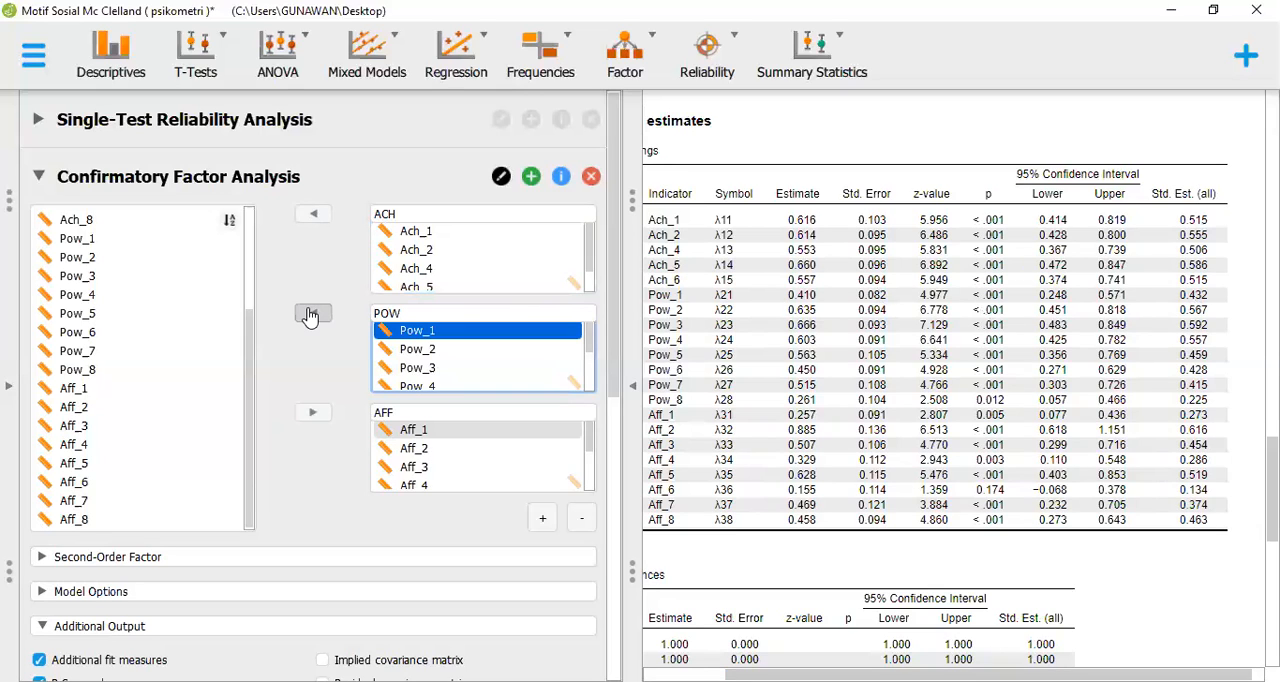
click(310, 315)
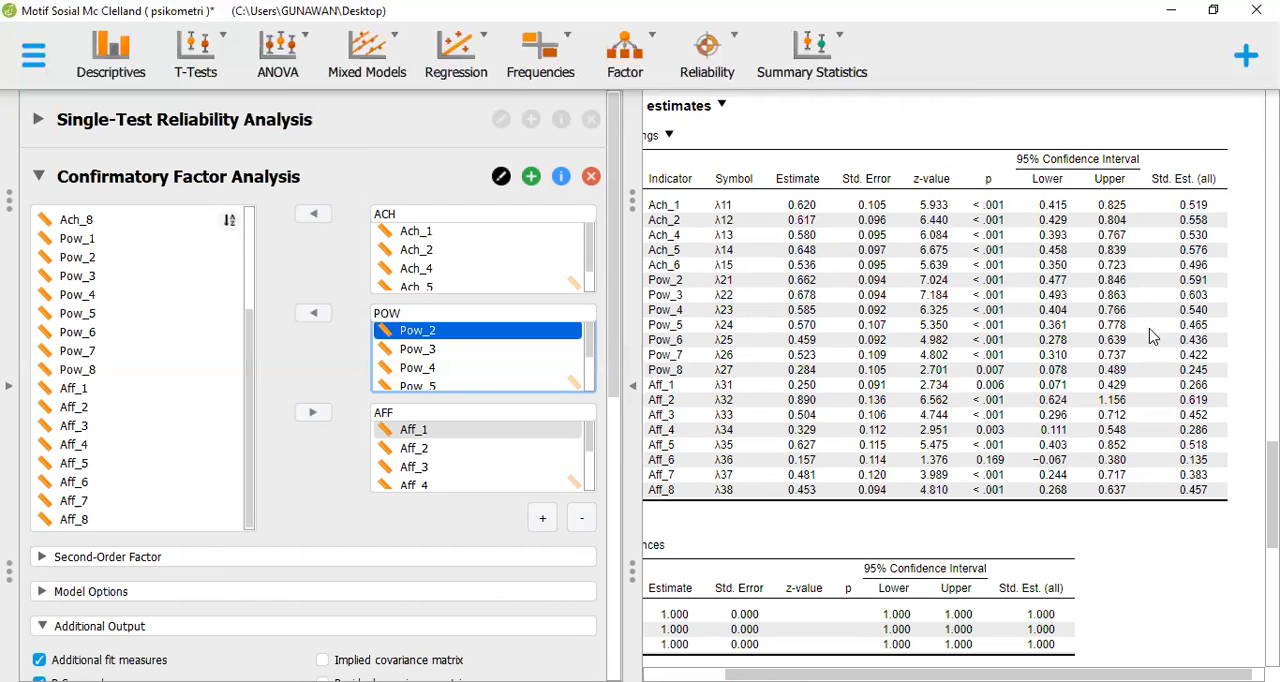
click(529, 388)
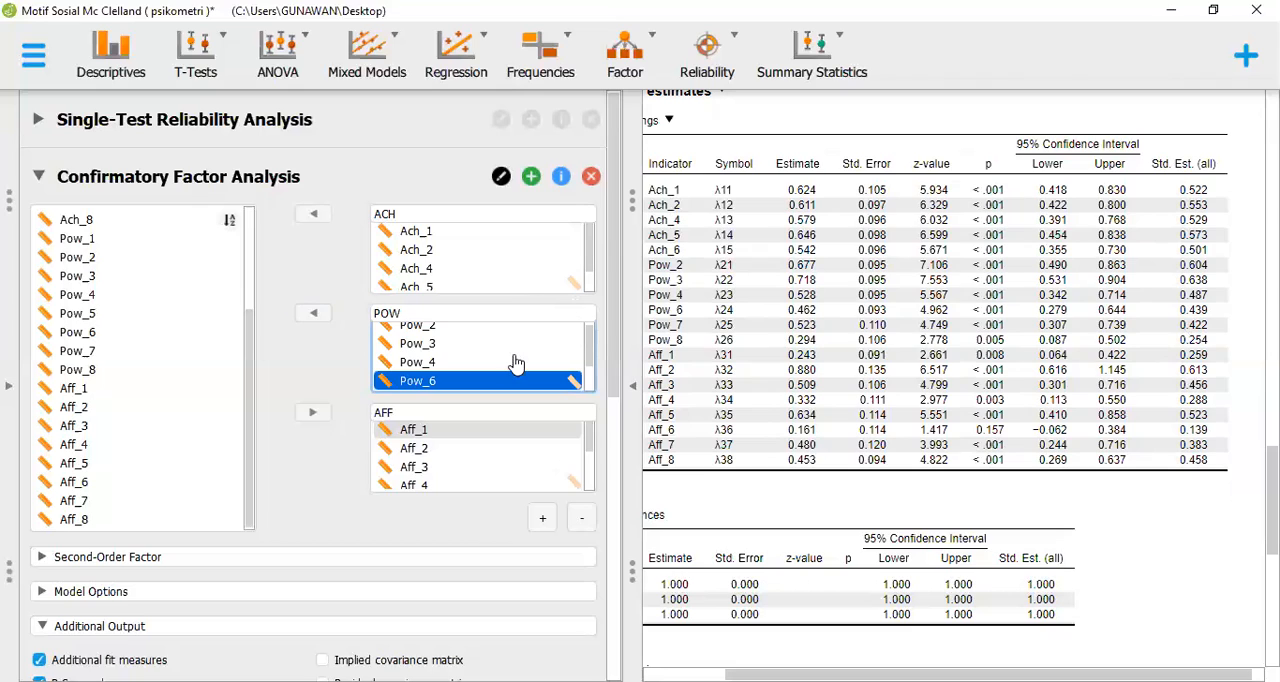
click(318, 316)
click(318, 316)
click(318, 316)
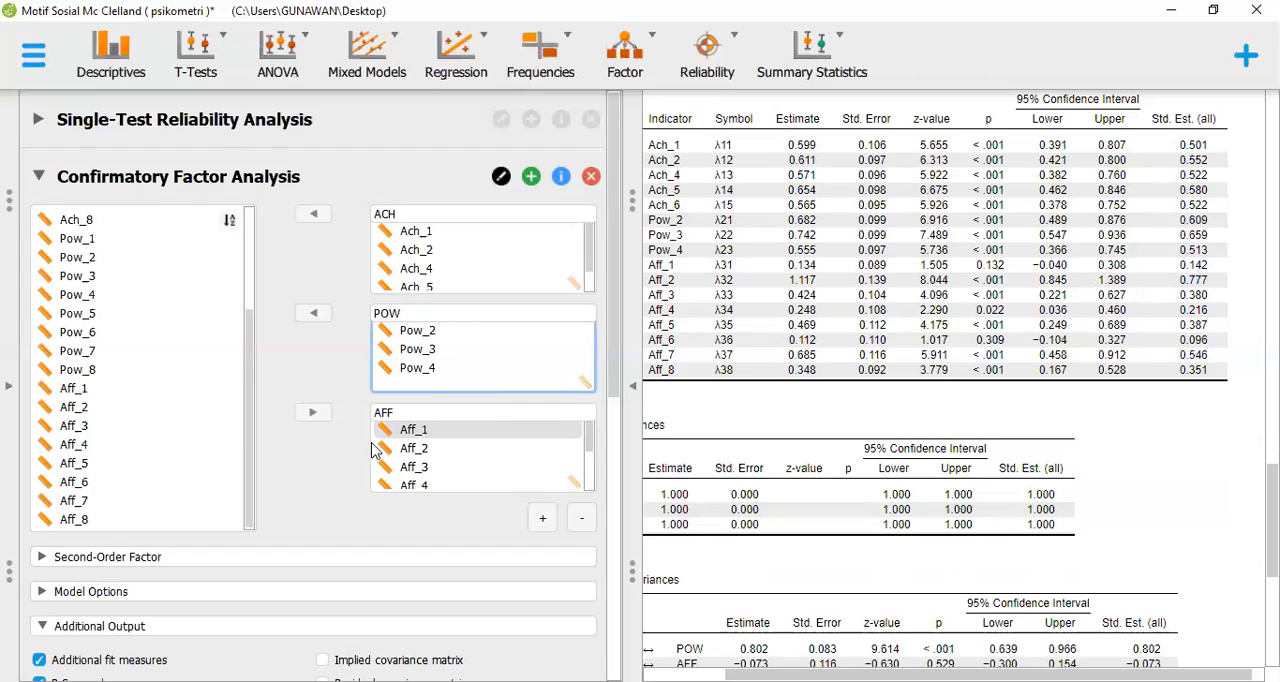
Remove items Aff_1, Aff_3, Aff_4, Aff_5 and Aff_6 from the AFF factor
click(400, 432)
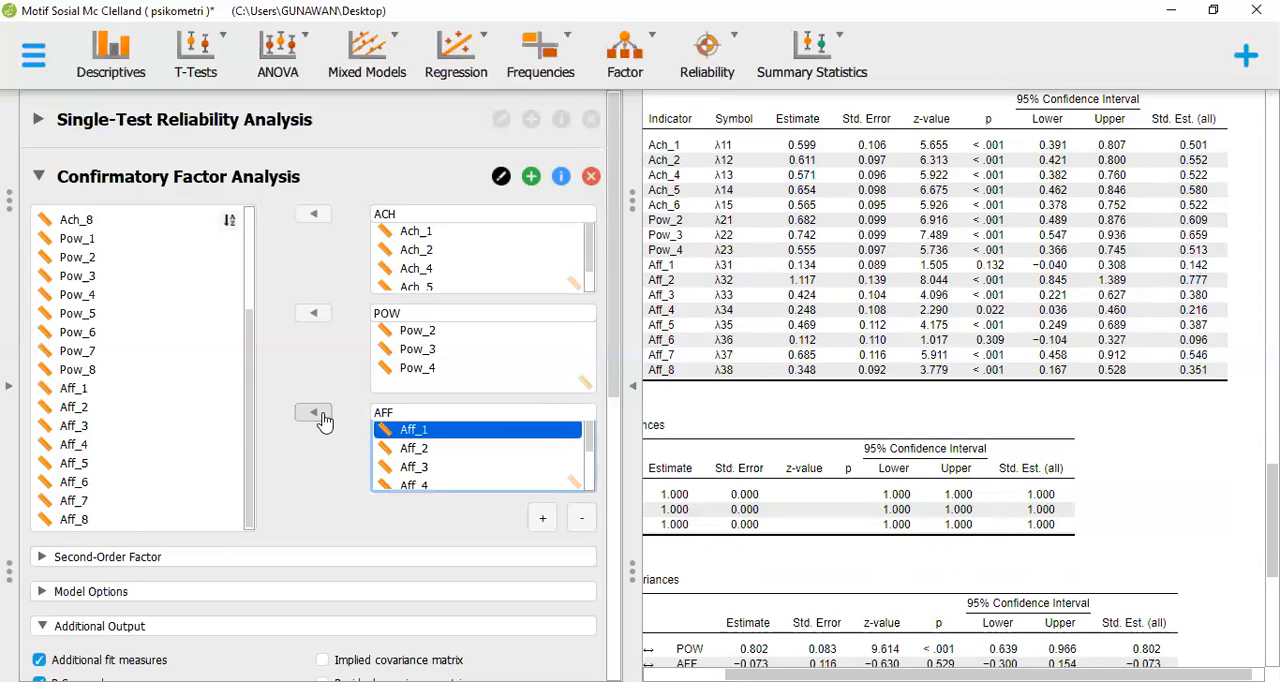
click(318, 415)
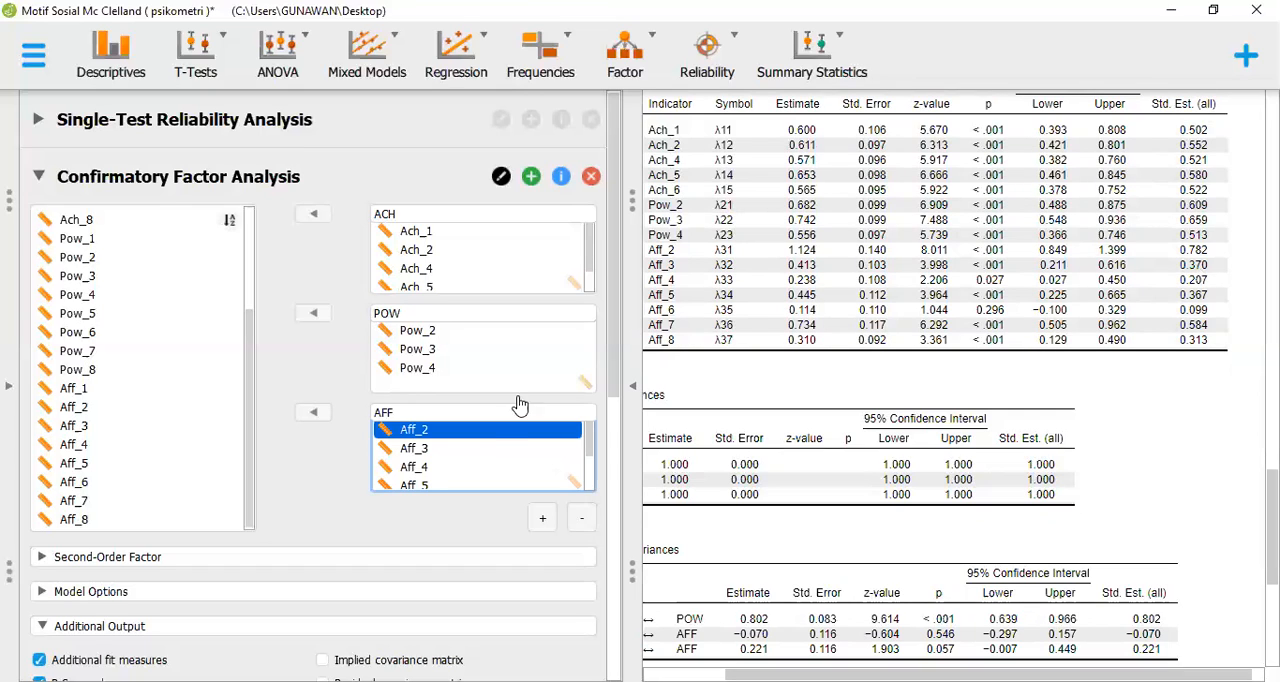
click(398, 442)
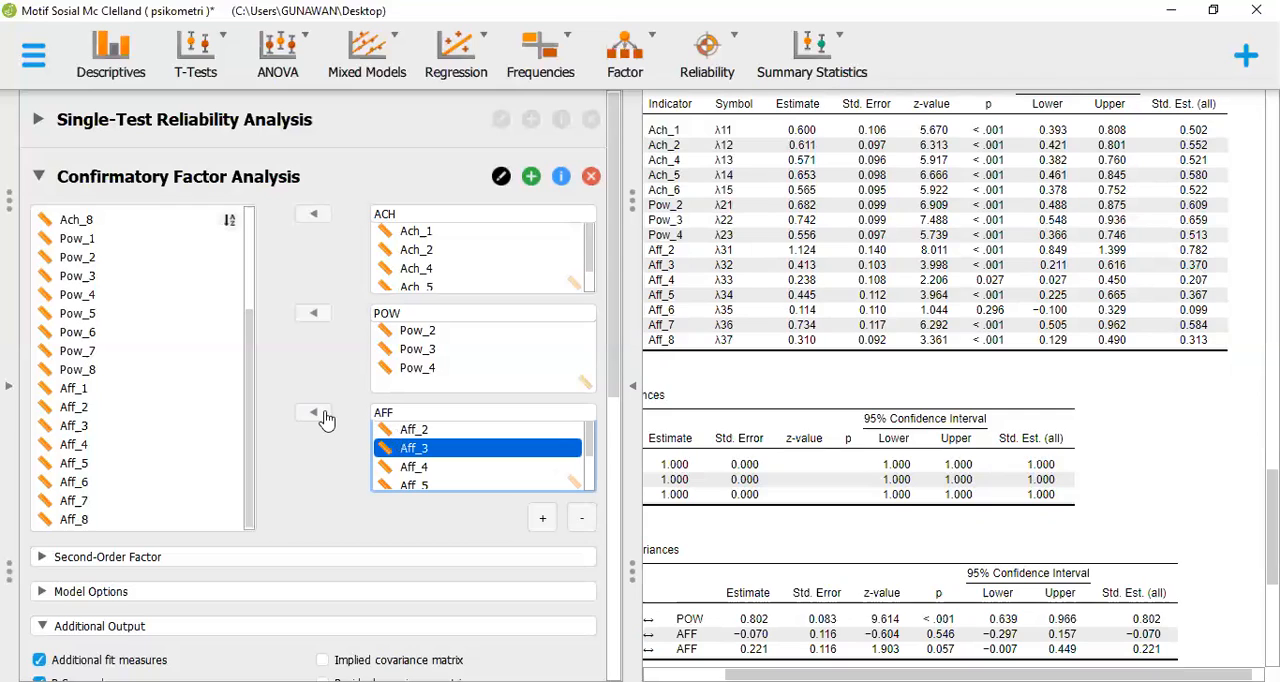
click(314, 413)
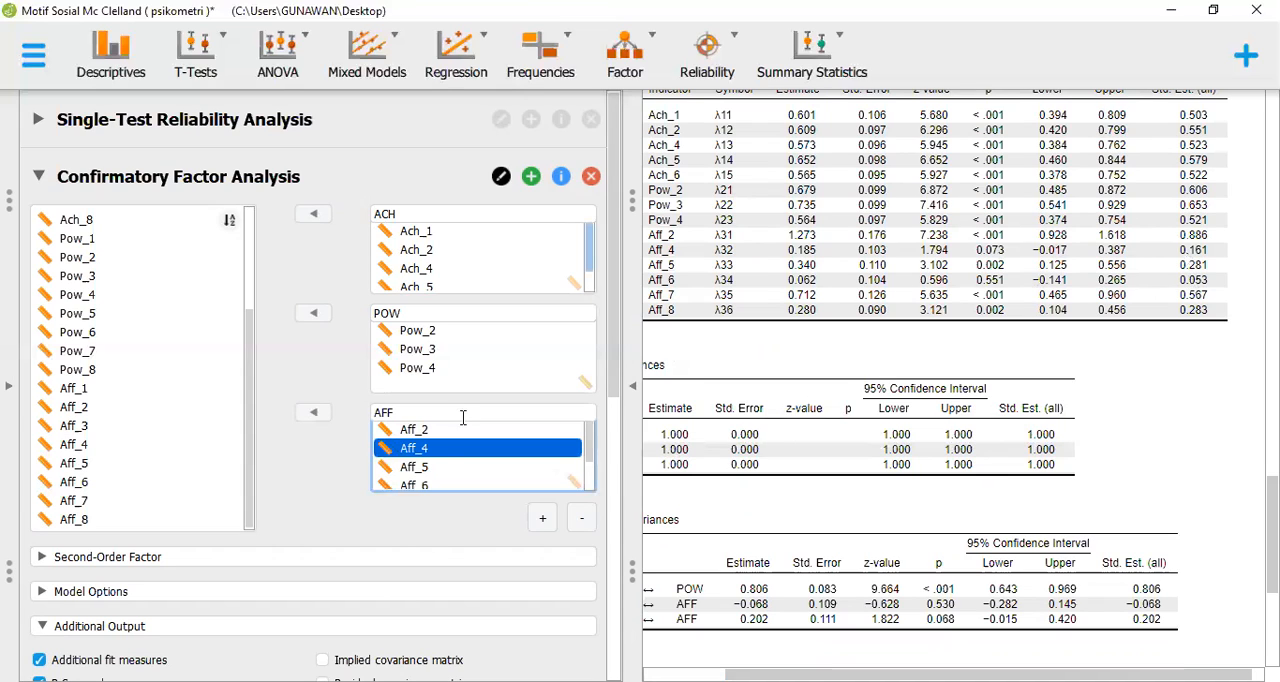
click(318, 415)
click(320, 418)
click(320, 418)
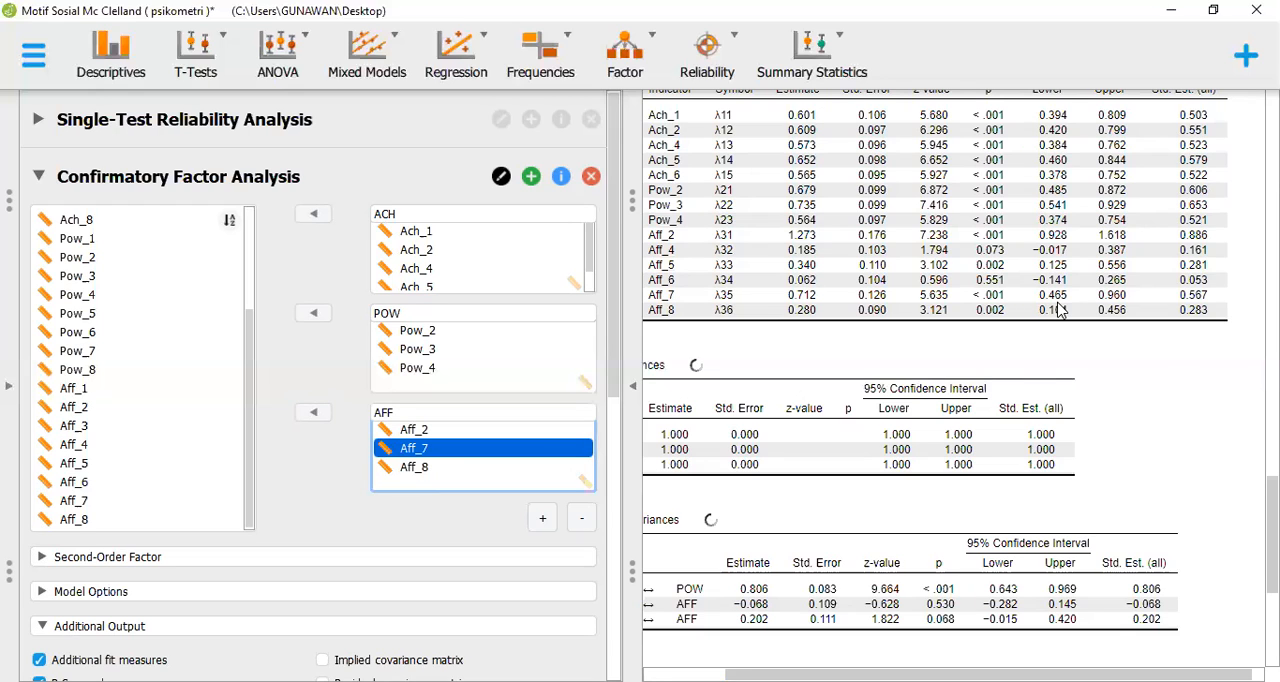
Add items Aff_6 and Aff_5 back to the AFF factor
scroll(1060, 311, down, 1)
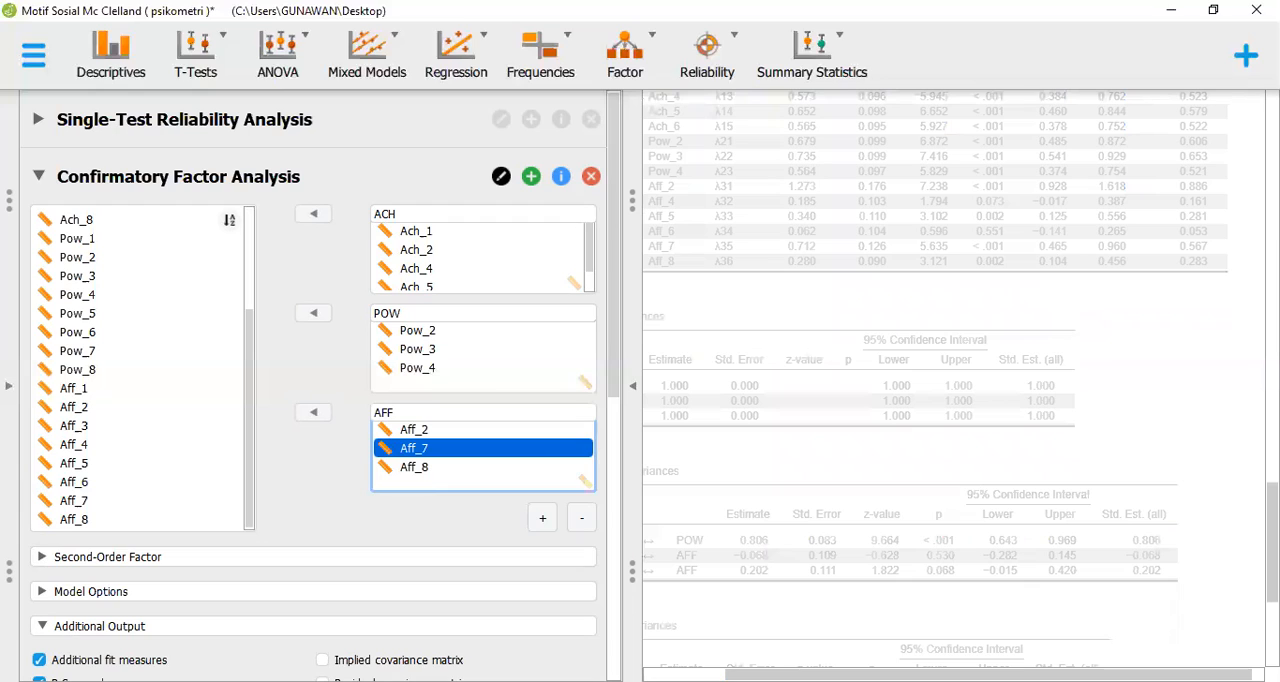
drag(1272, 543, 1272, 433)
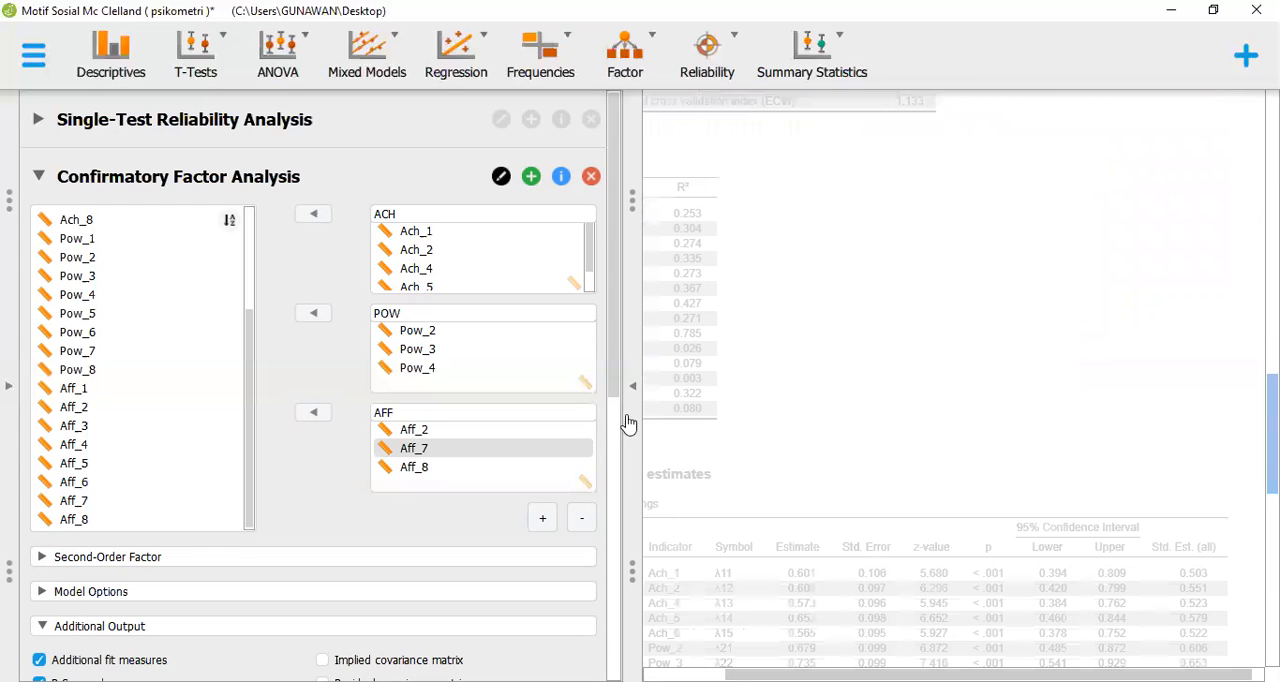
click(122, 484)
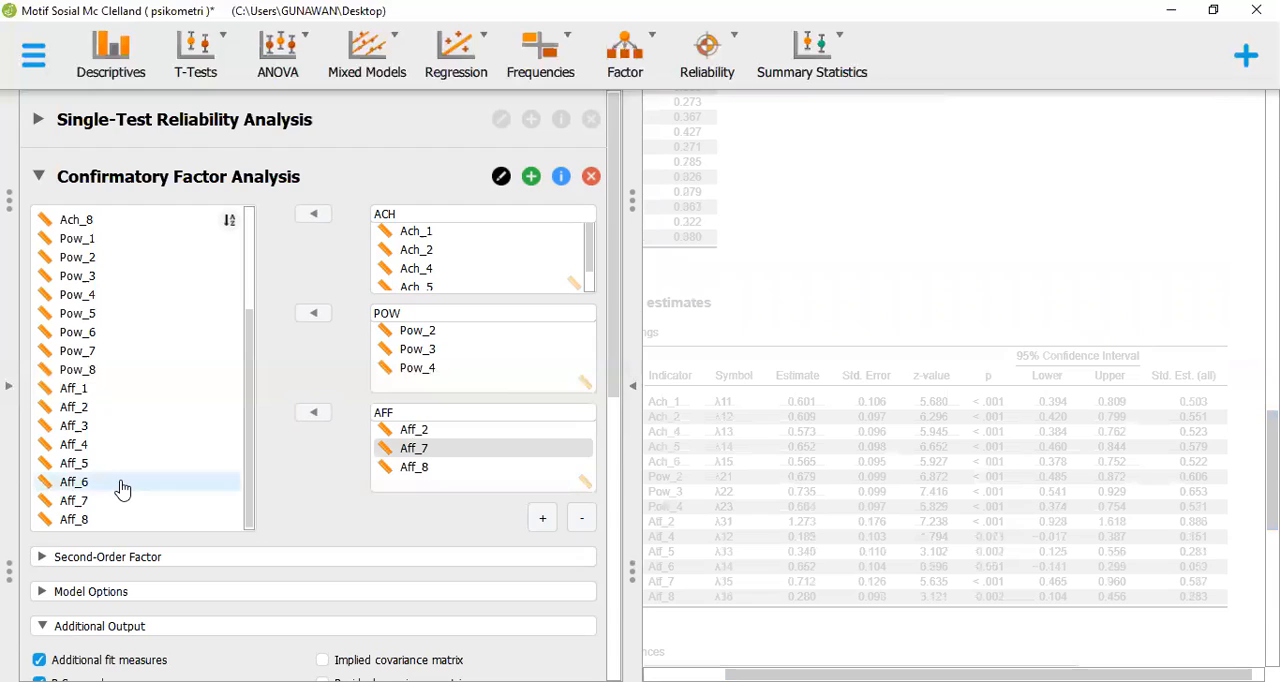
click(122, 484)
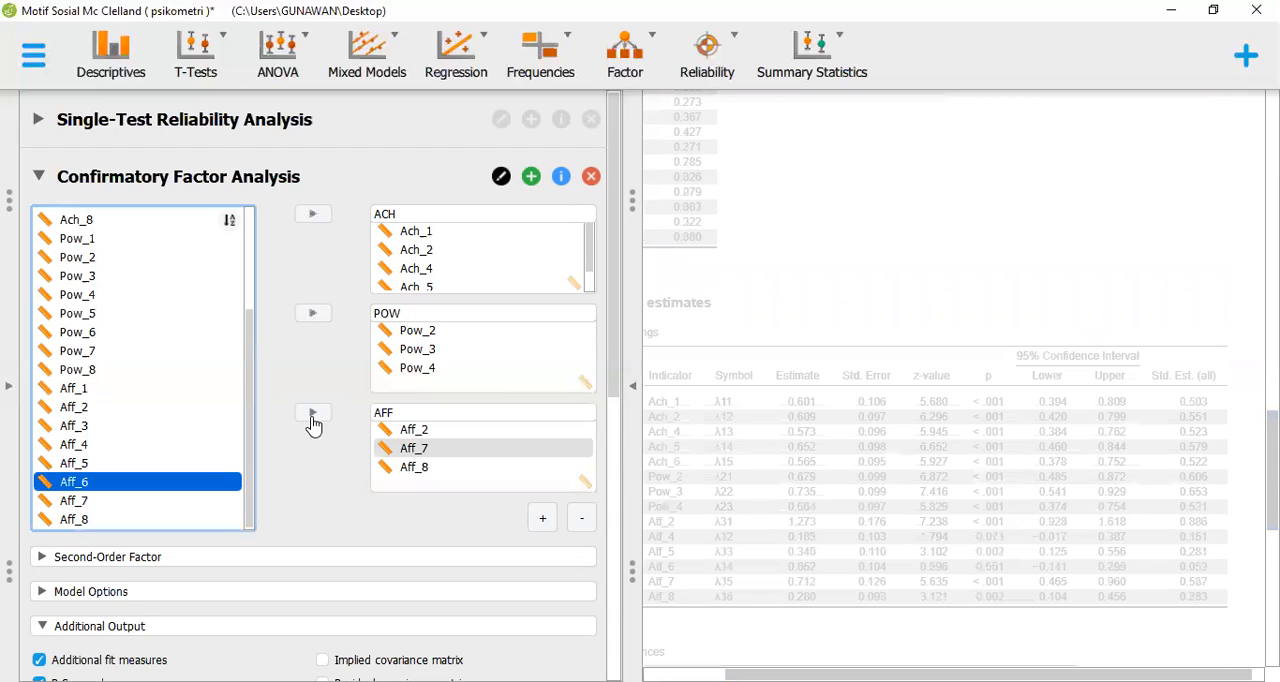
click(313, 422)
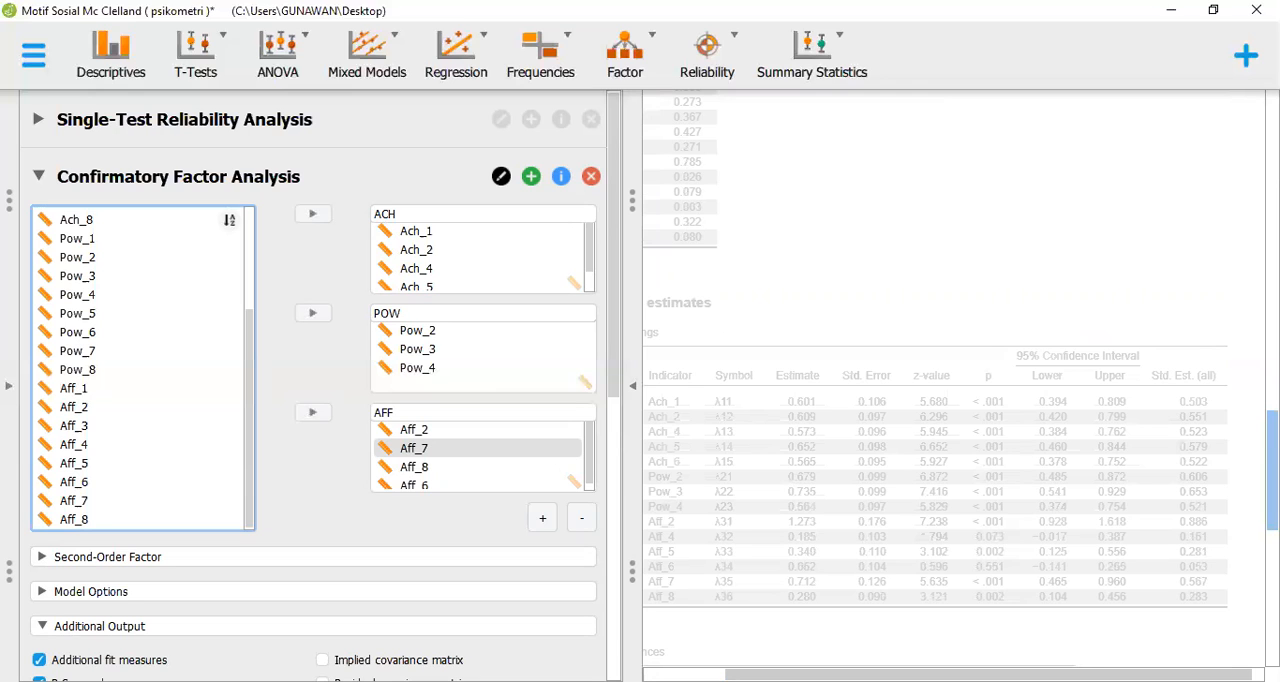
drag(1272, 470, 1272, 506)
scroll(735, 444, down, 5)
click(91, 428)
click(84, 463)
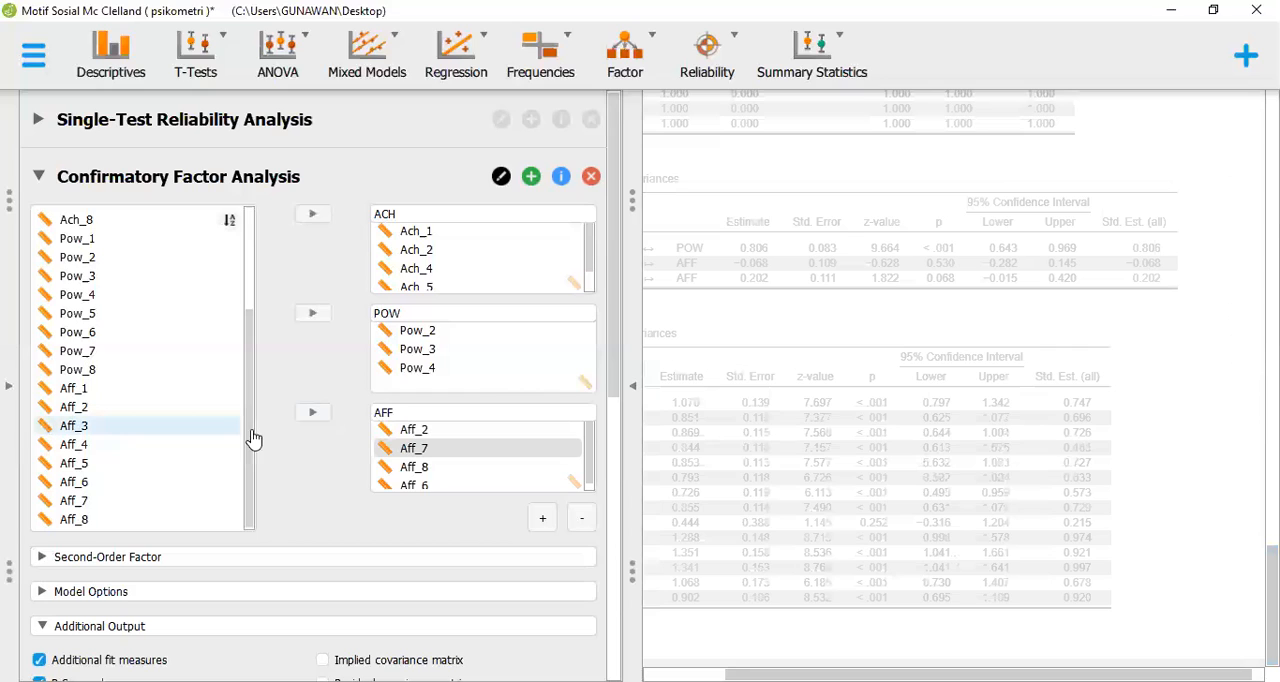
click(316, 416)
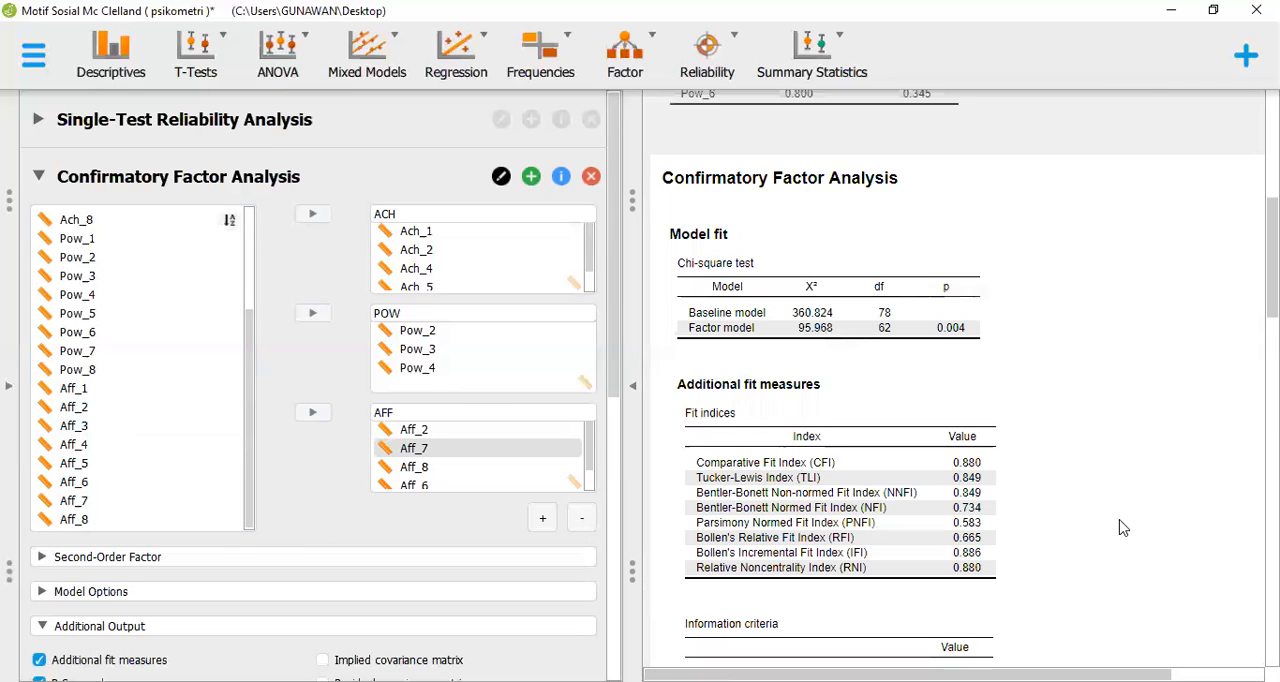
Check the standardized loadings of the AFF items and remove Aff_8, Aff_6 and Aff_5 from the AFF factor
scroll(1122, 528, down, 5)
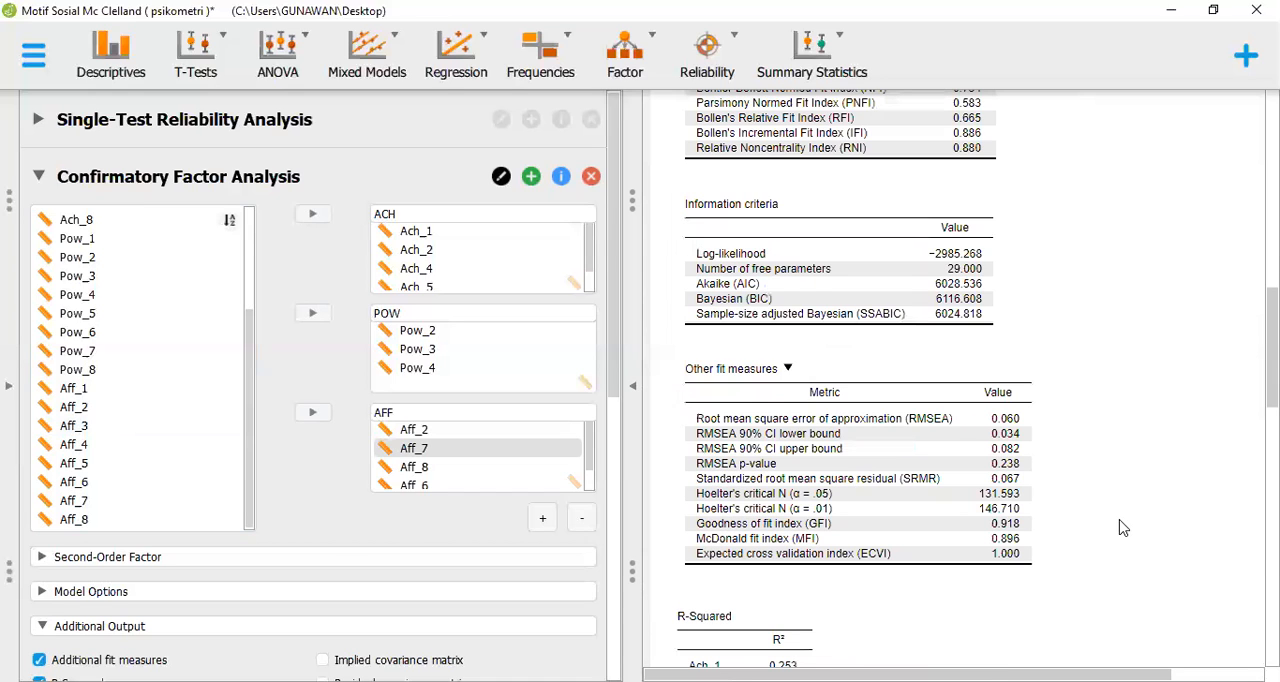
scroll(1122, 528, down, 9)
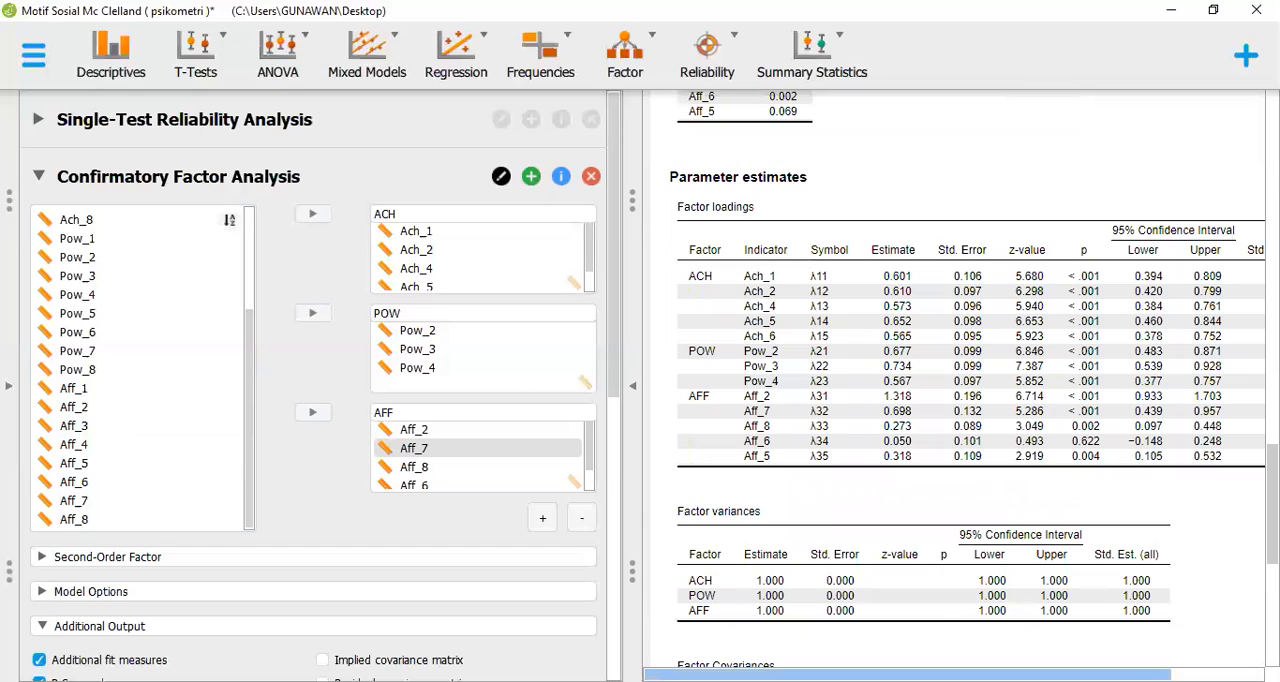
scroll(955, 380, right, 3)
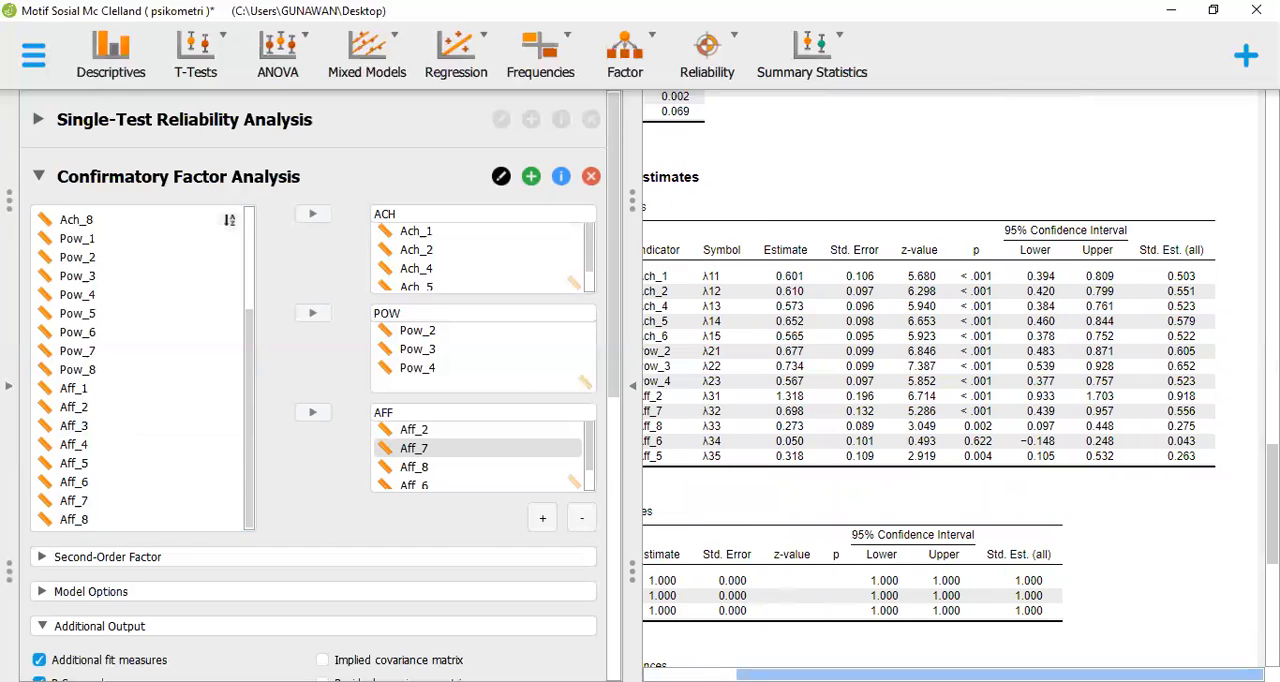
drag(928, 676, 843, 412)
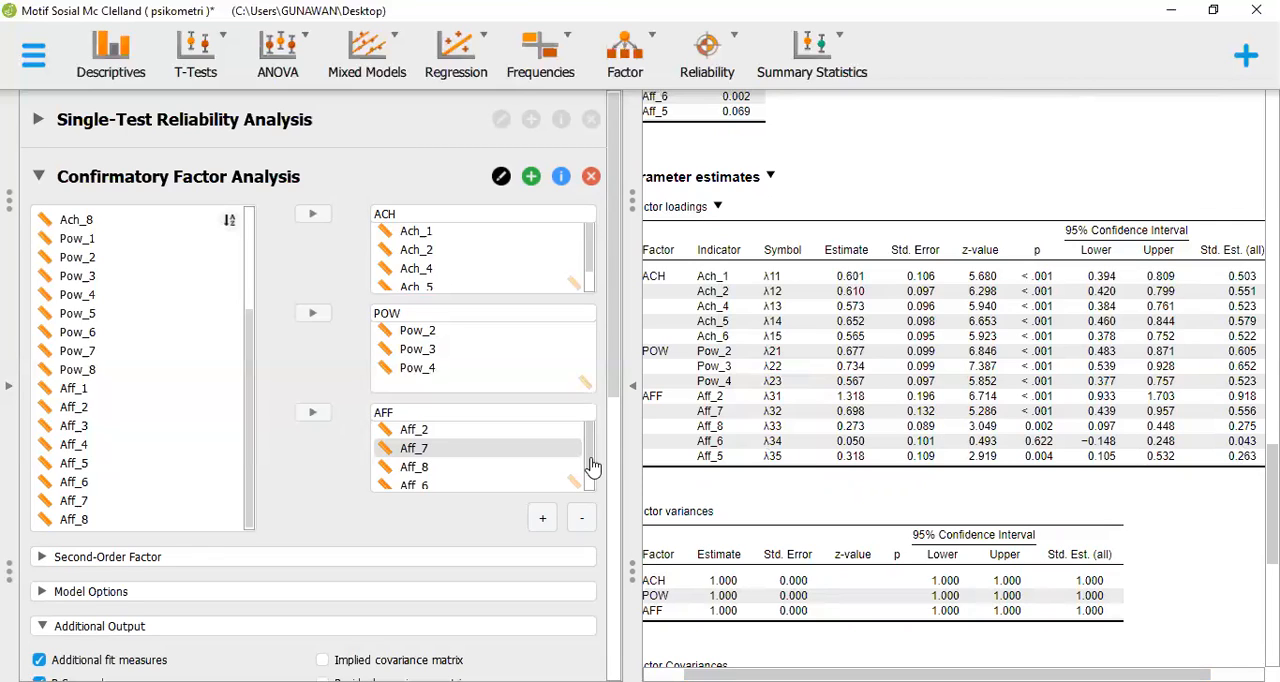
scroll(528, 457, down, 1)
click(525, 445)
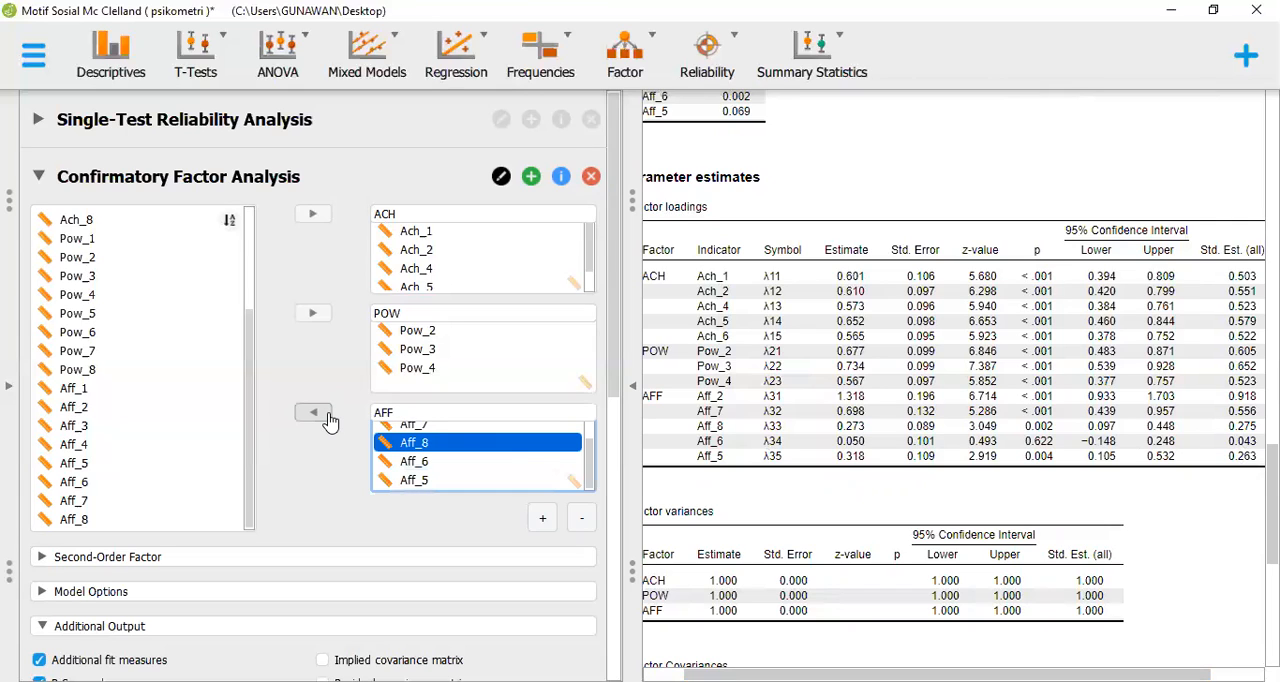
click(328, 420)
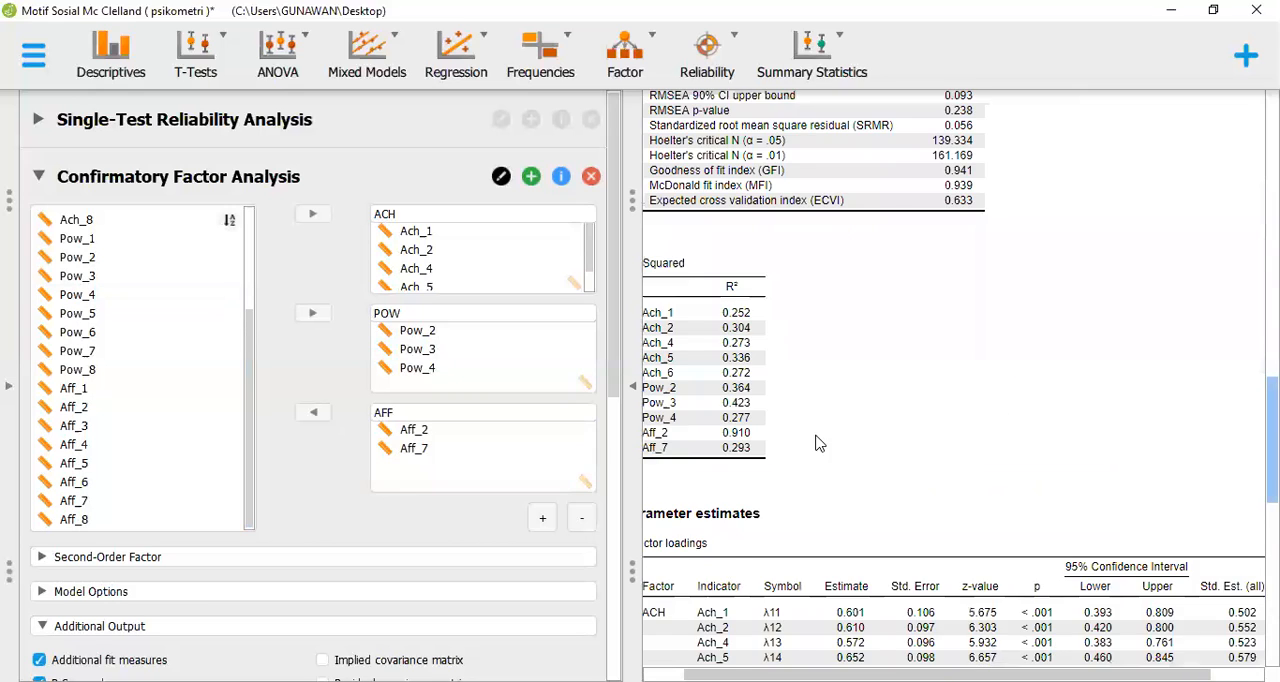
Examine the reduced model's other fit measures, information criteria, chi-square test and fit indices
scroll(817, 443, up, 3)
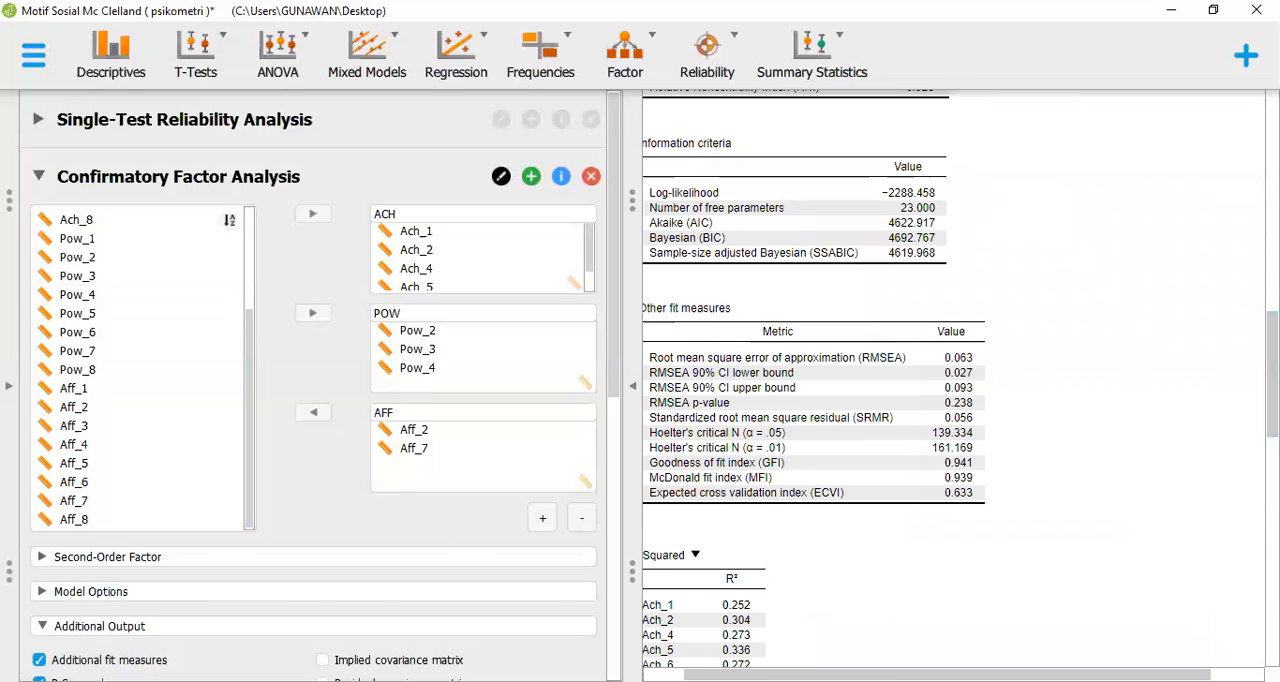
drag(915, 675, 874, 675)
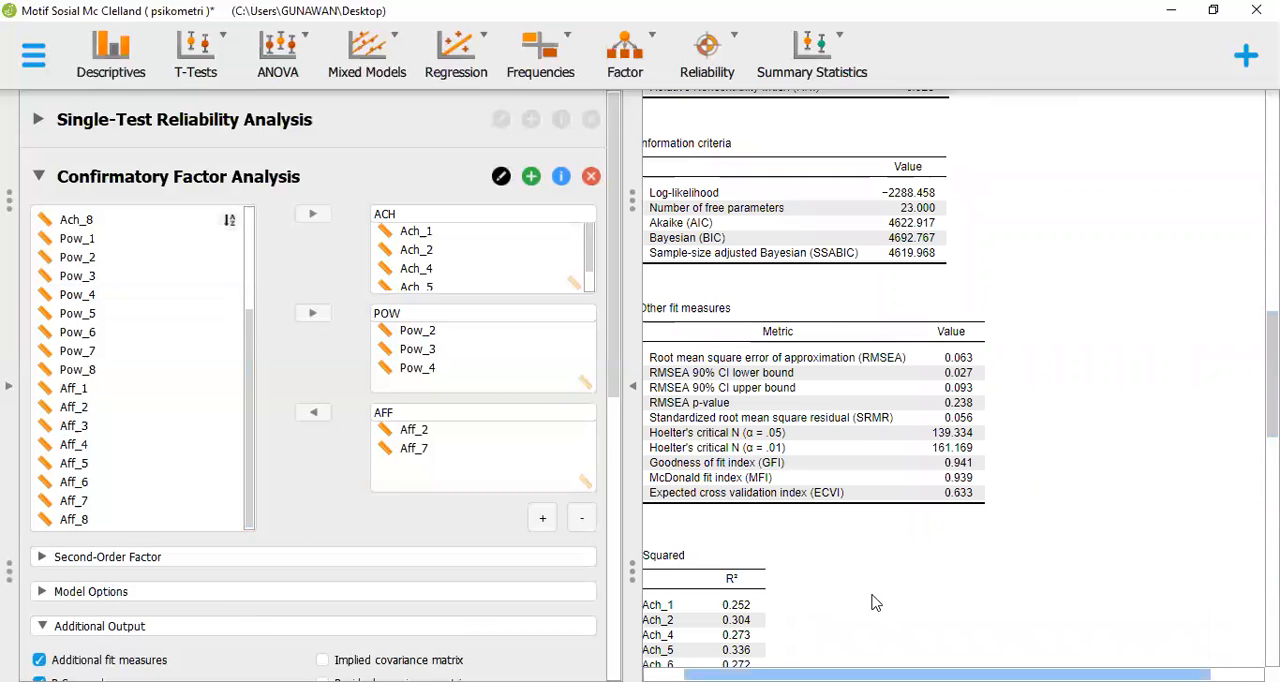
scroll(874, 600, up, 1)
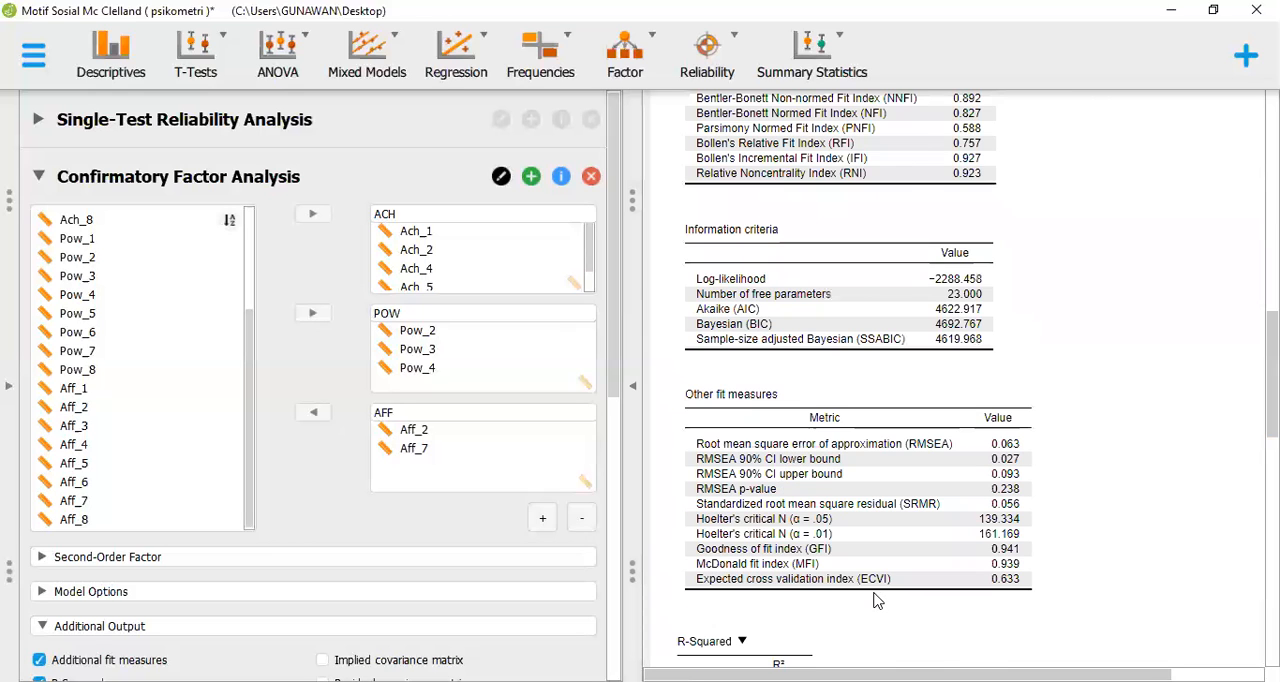
scroll(876, 600, up, 5)
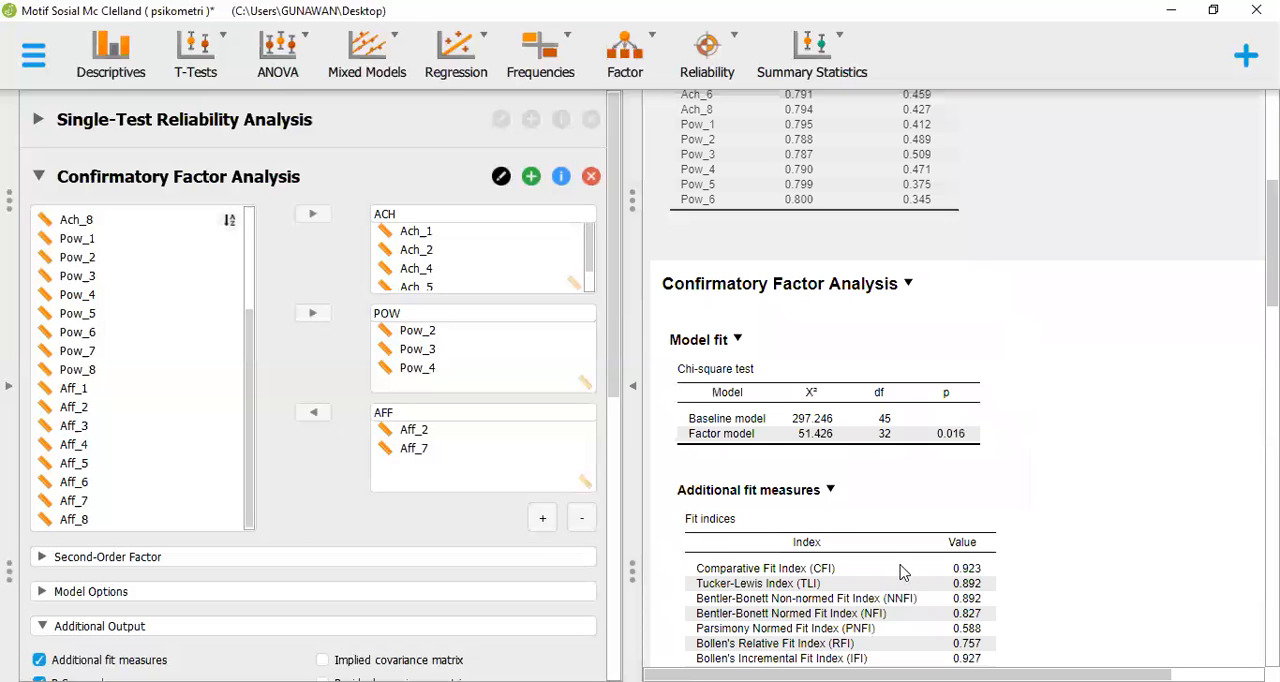
scroll(905, 574, down, 2)
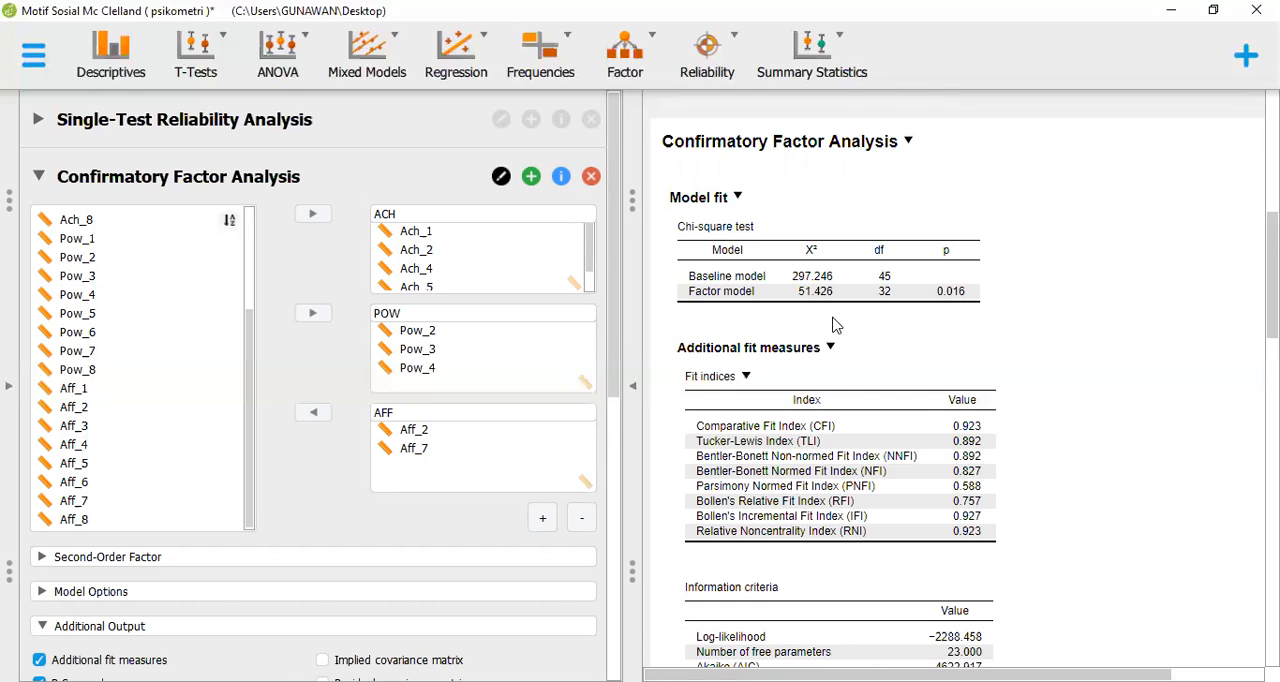
Compare the reduced model's fit indices such as CFI and TLI with its RMSEA, SRMR and GFI values
scroll(750, 320, down, 3)
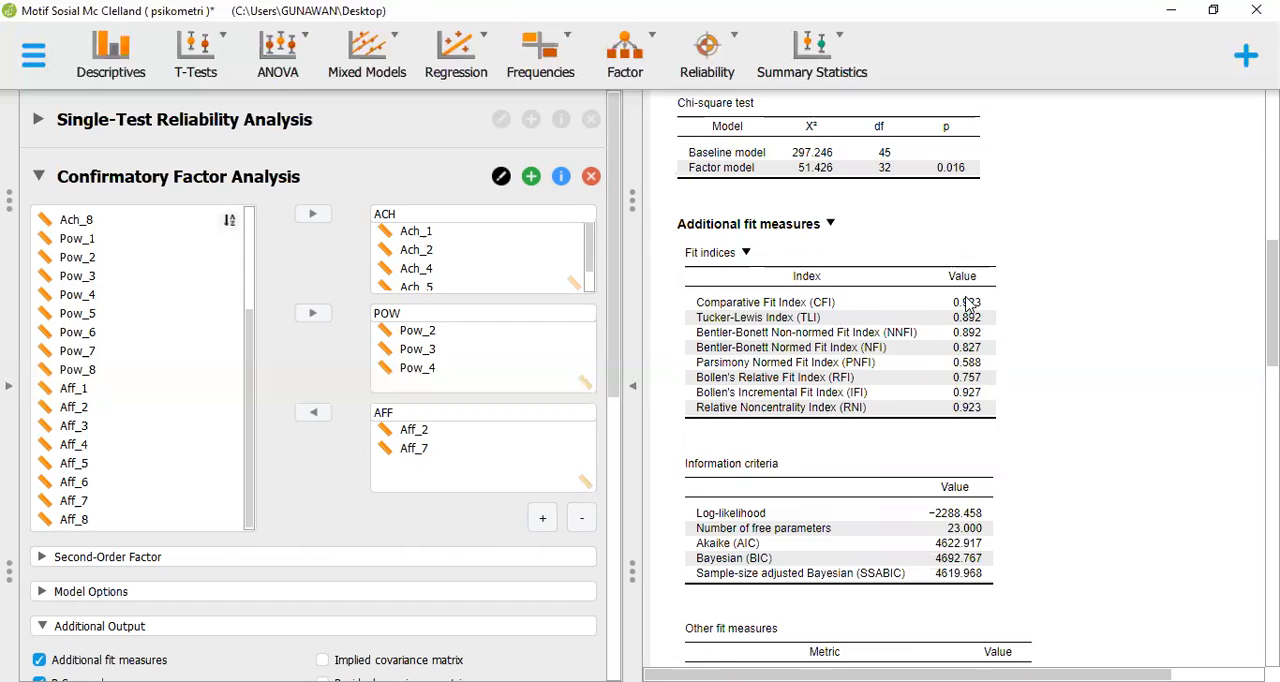
scroll(968, 305, down, 1)
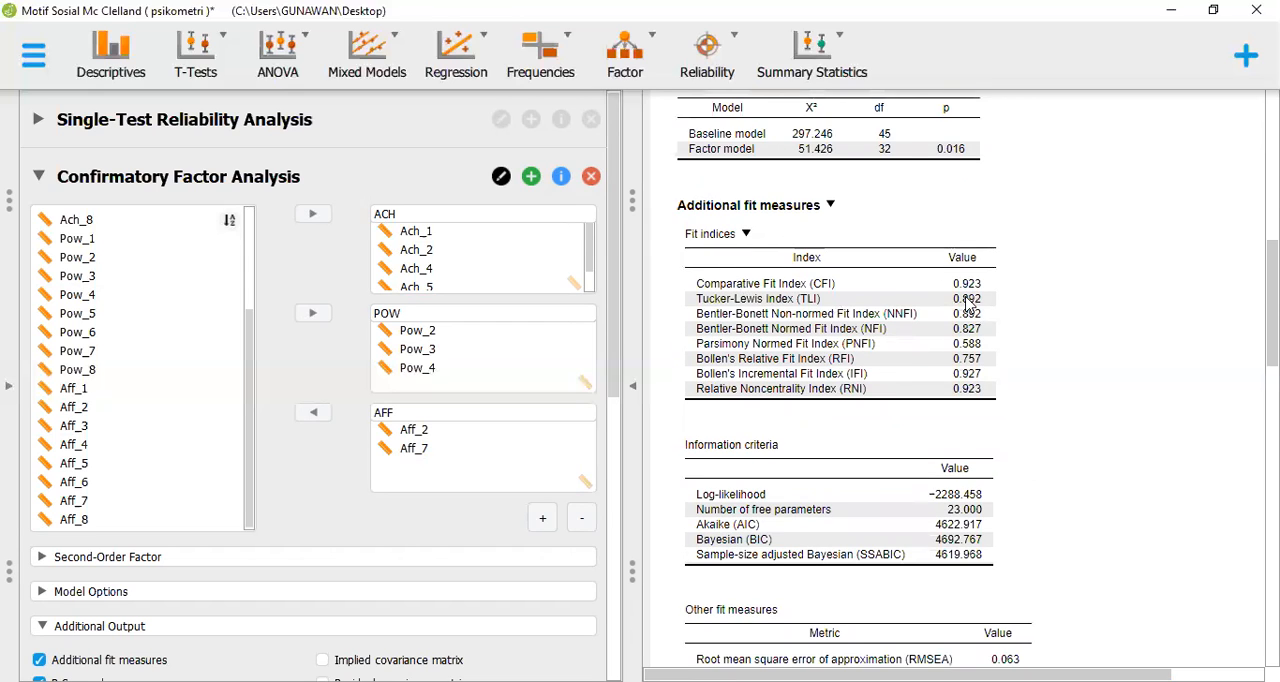
scroll(968, 305, down, 3)
scroll(968, 305, down, 2)
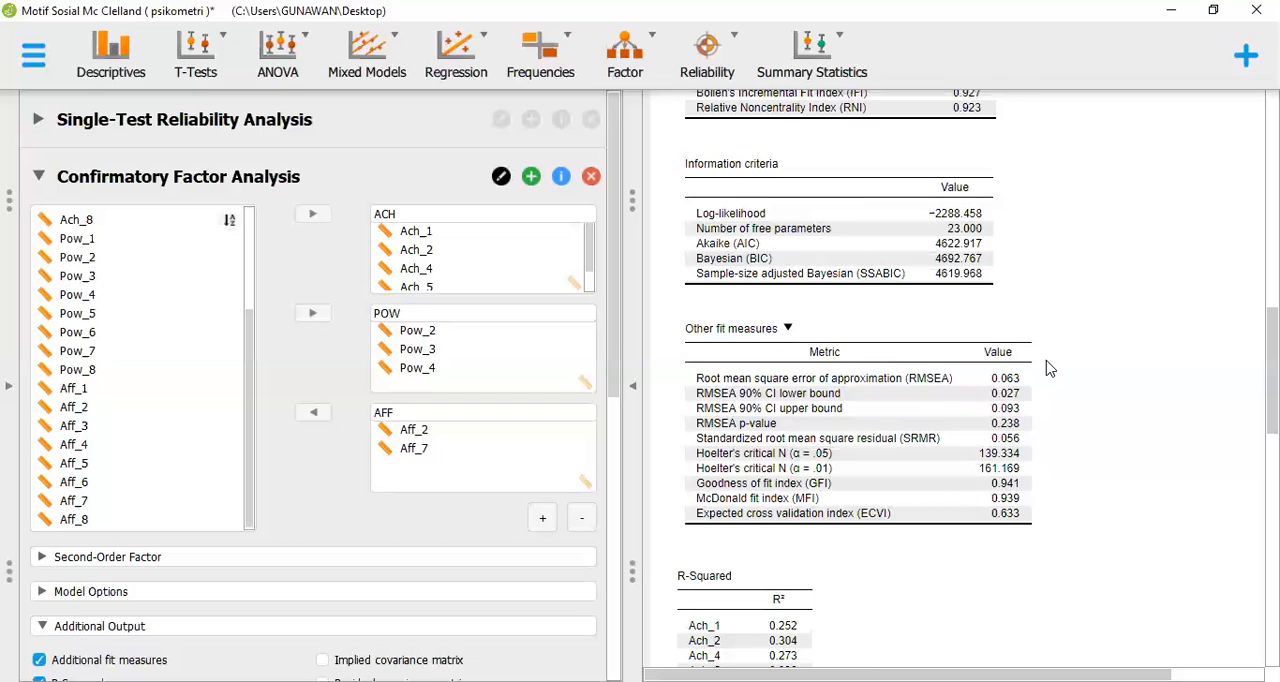
scroll(1048, 369, up, 3)
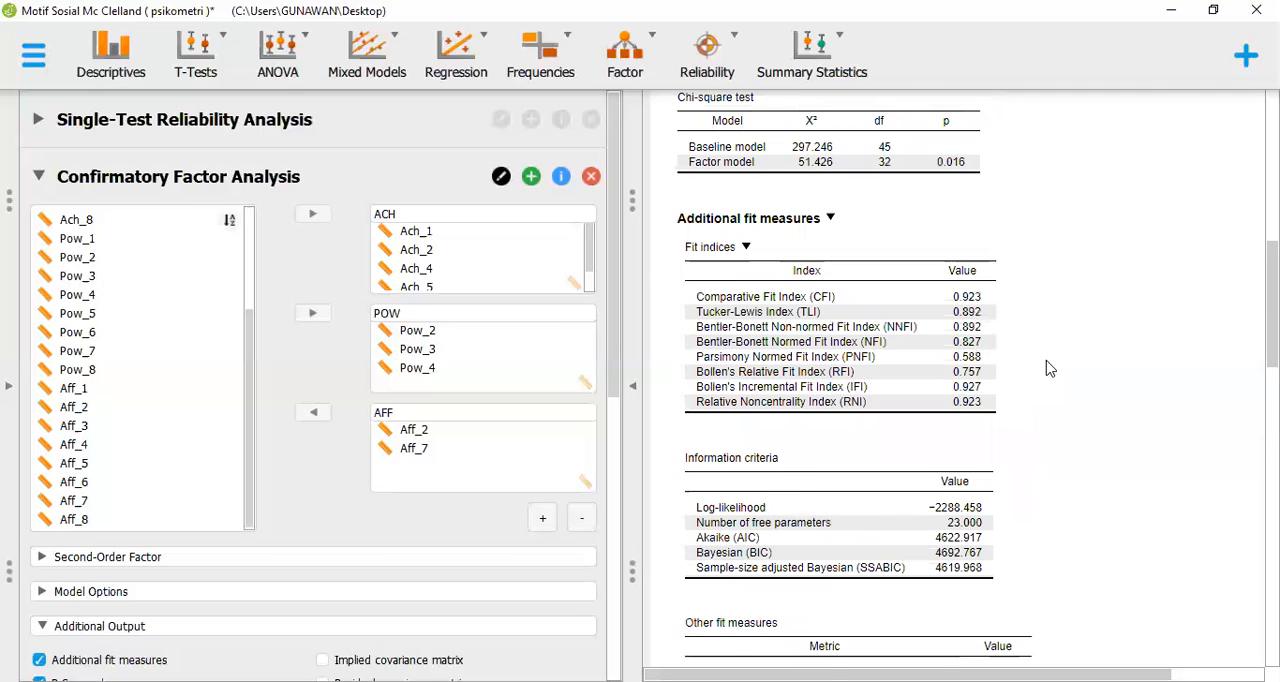
scroll(1048, 369, up, 3)
scroll(1048, 369, down, 1)
scroll(1048, 369, down, 1)
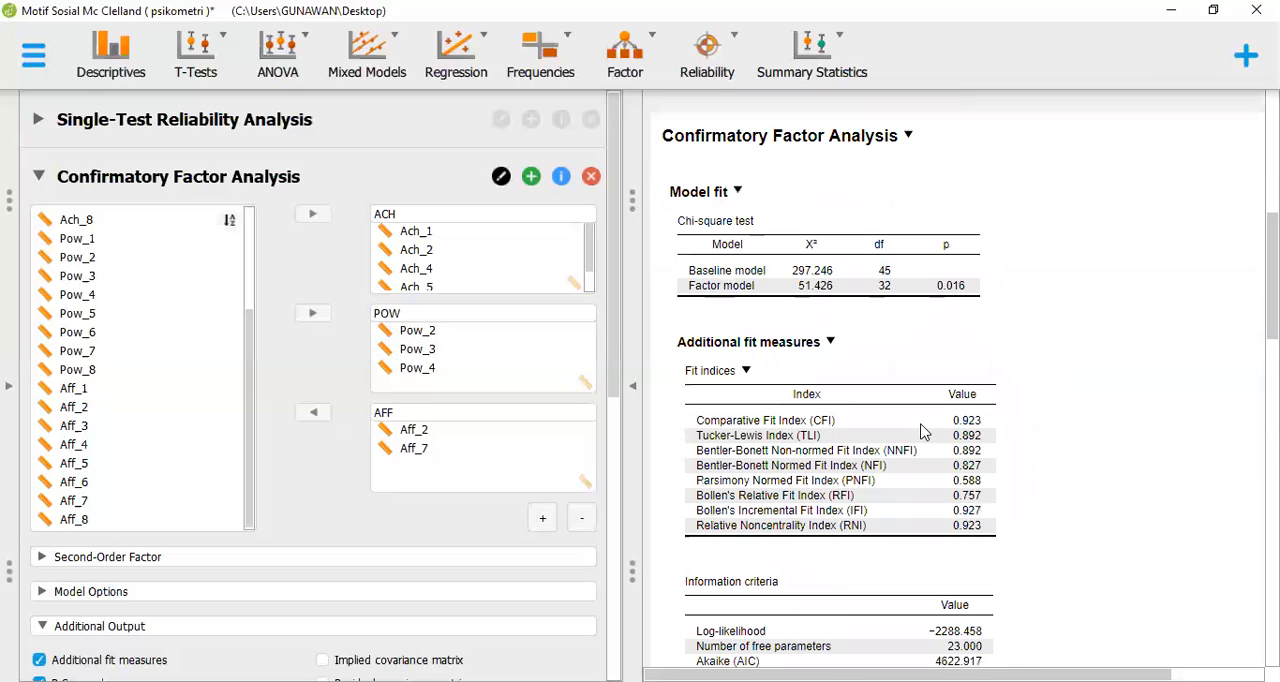
scroll(930, 430, down, 6)
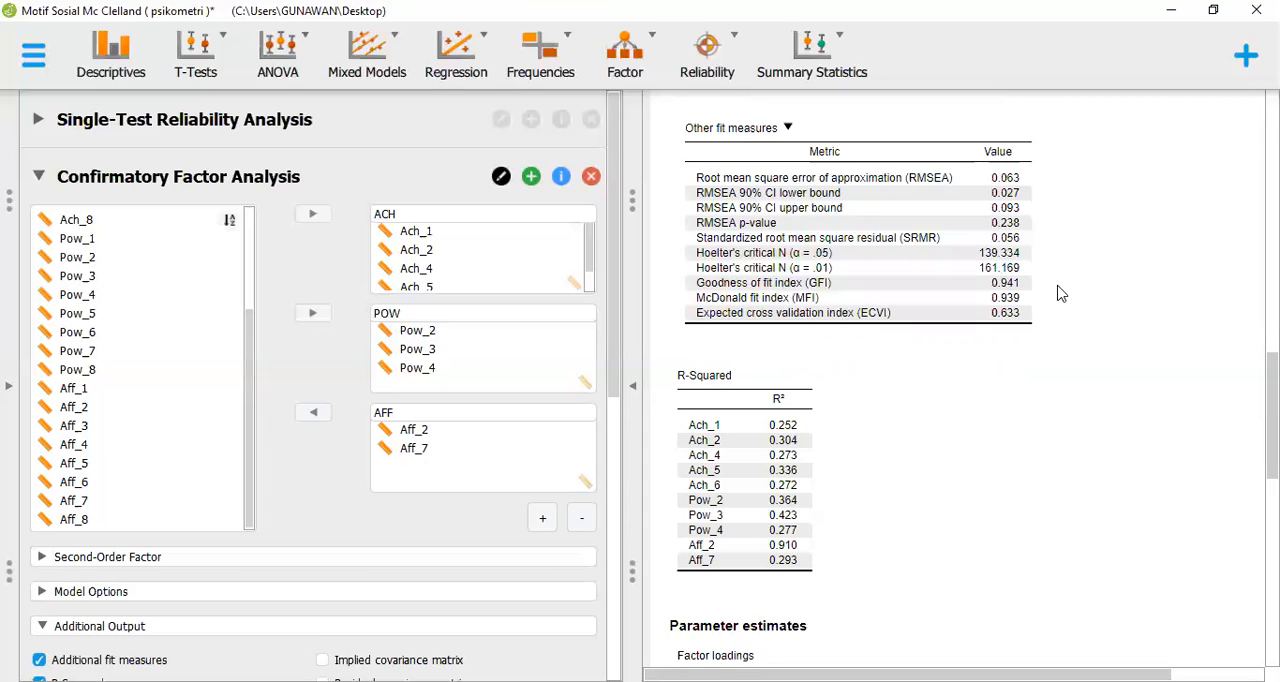
scroll(1066, 321, up, 3)
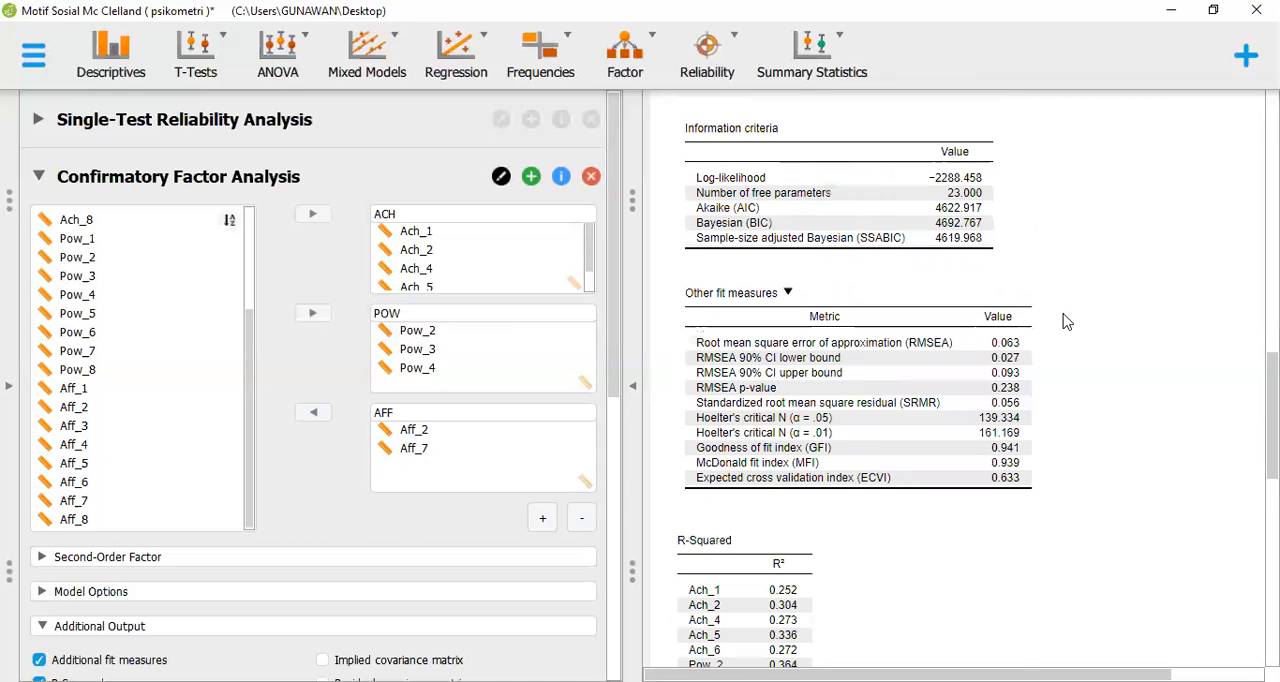
Review the scale reliability estimates and the item-rest correlations in the Single-Test Reliability Analysis results
scroll(1066, 321, up, 10)
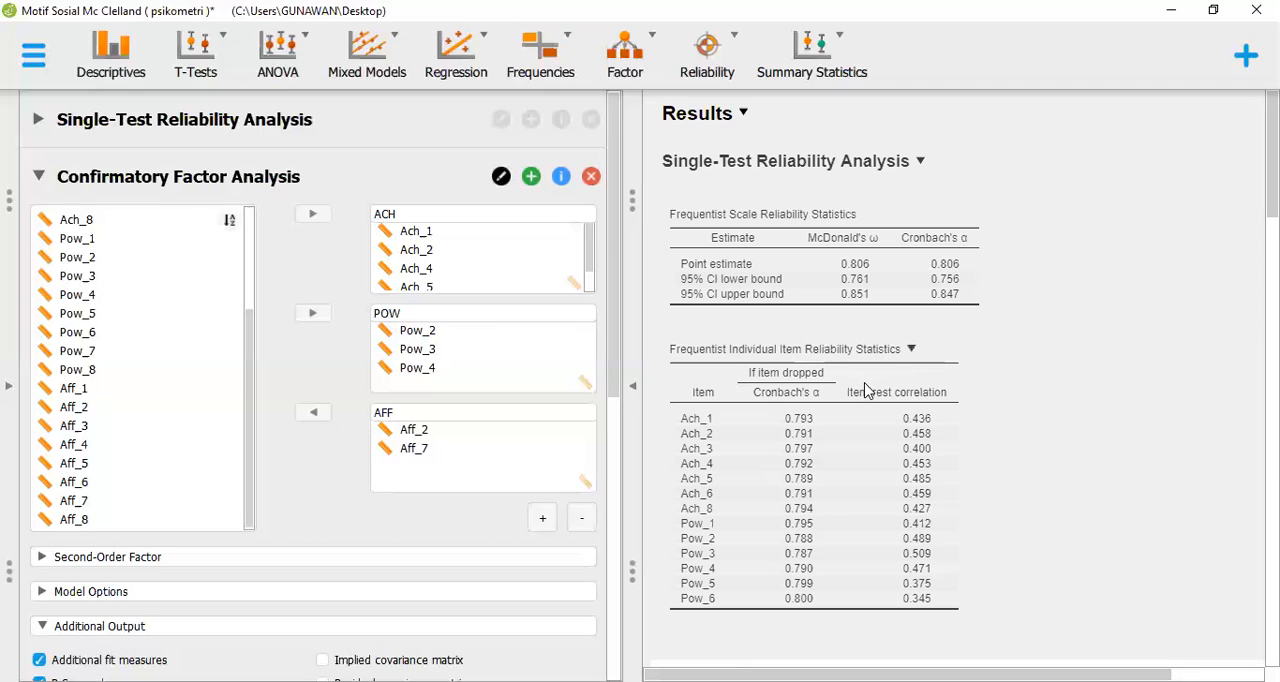
scroll(869, 391, down, 1)
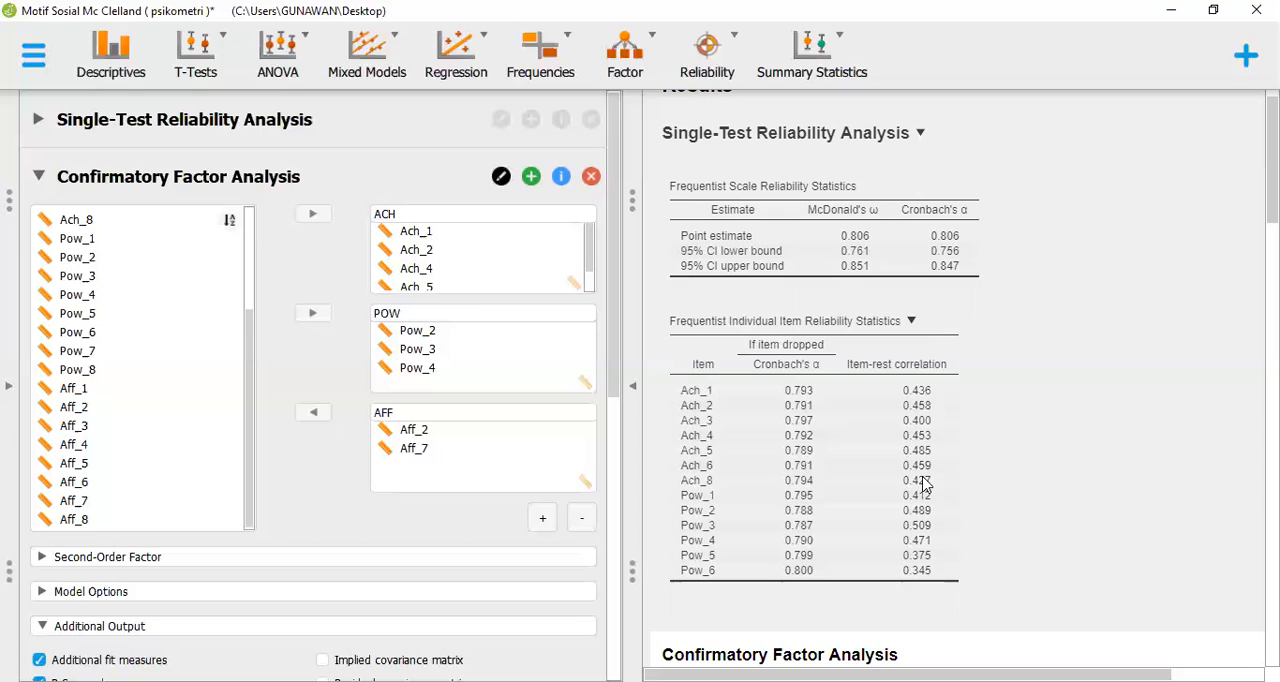
scroll(925, 484, down, 1)
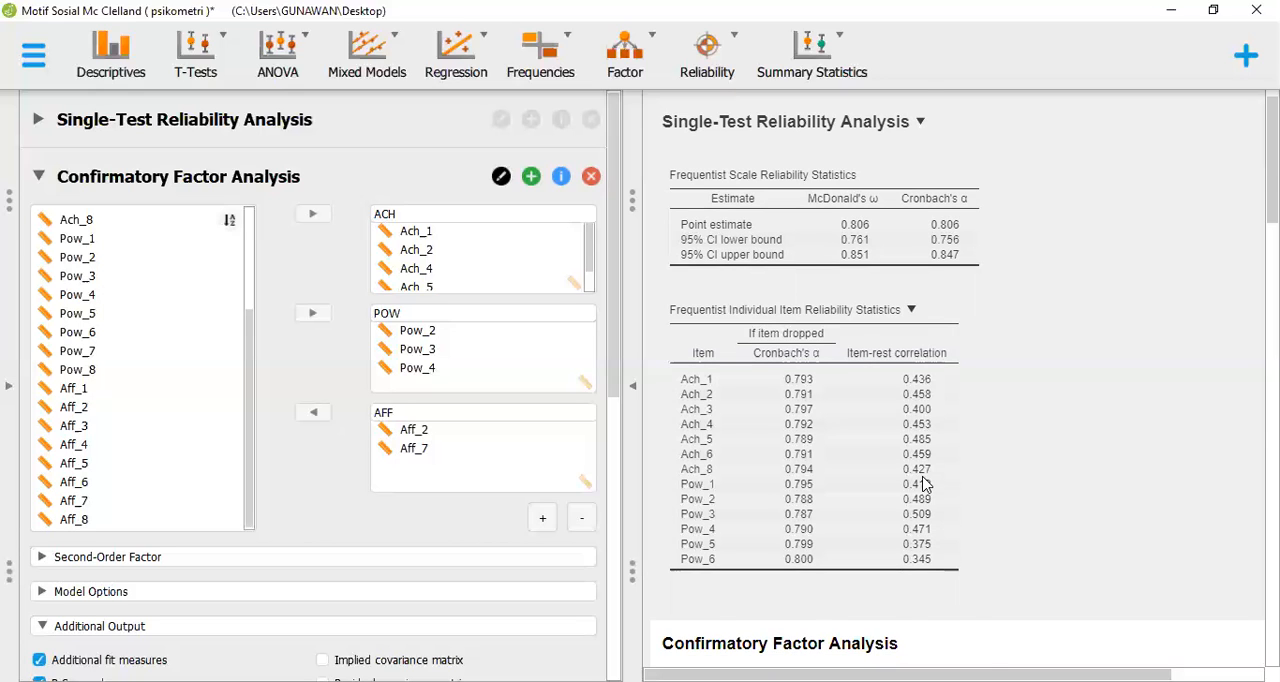
scroll(925, 484, down, 5)
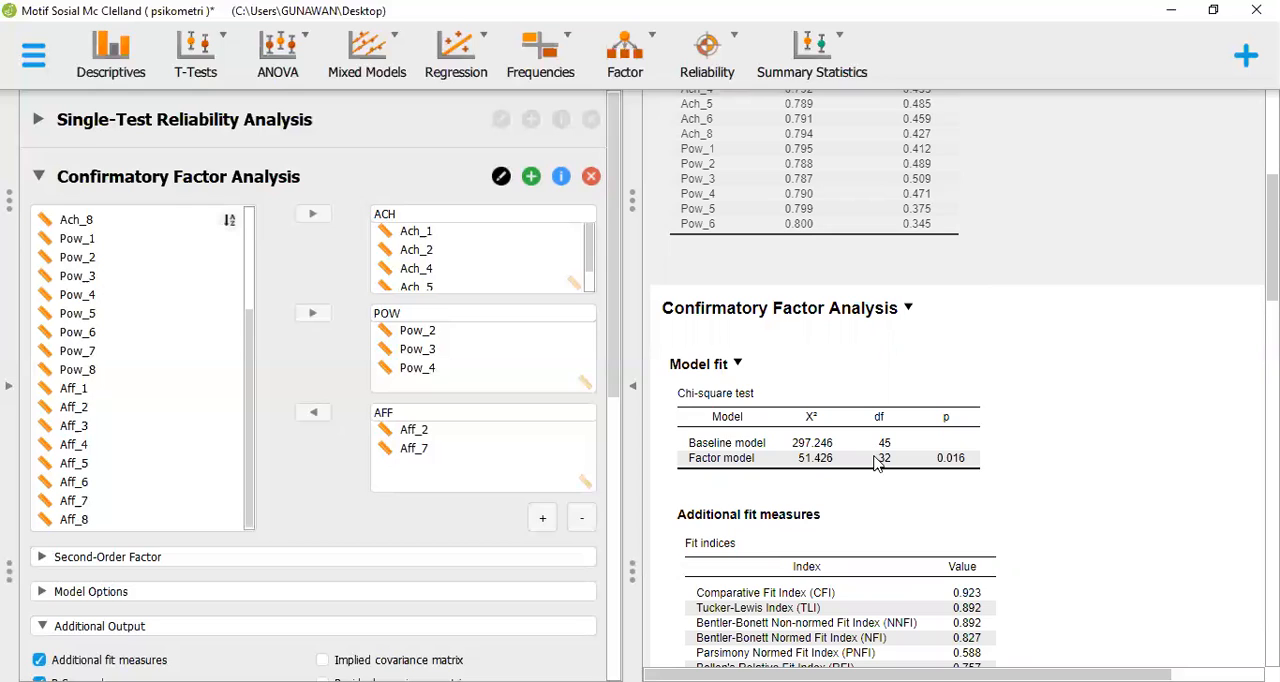
Go over the CFA results again from the chi-square test through the fit indices to the other fit measures
scroll(876, 462, down, 1)
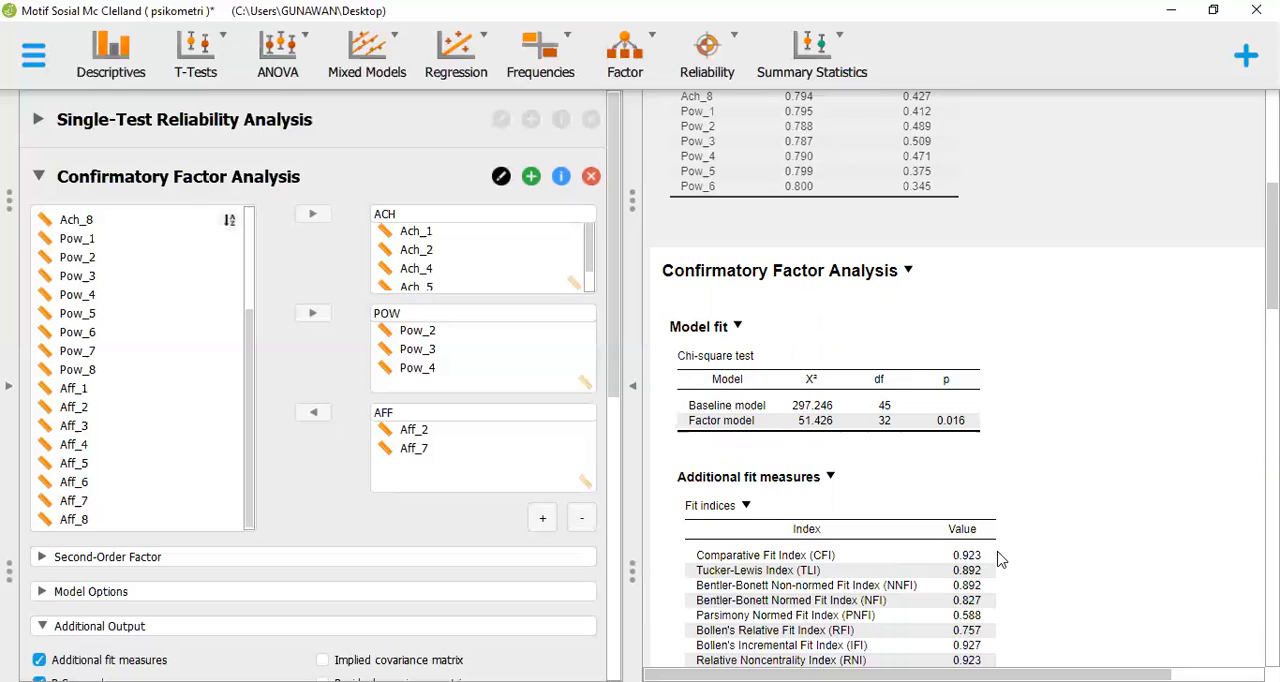
scroll(1000, 560, down, 1)
scroll(1000, 560, down, 5)
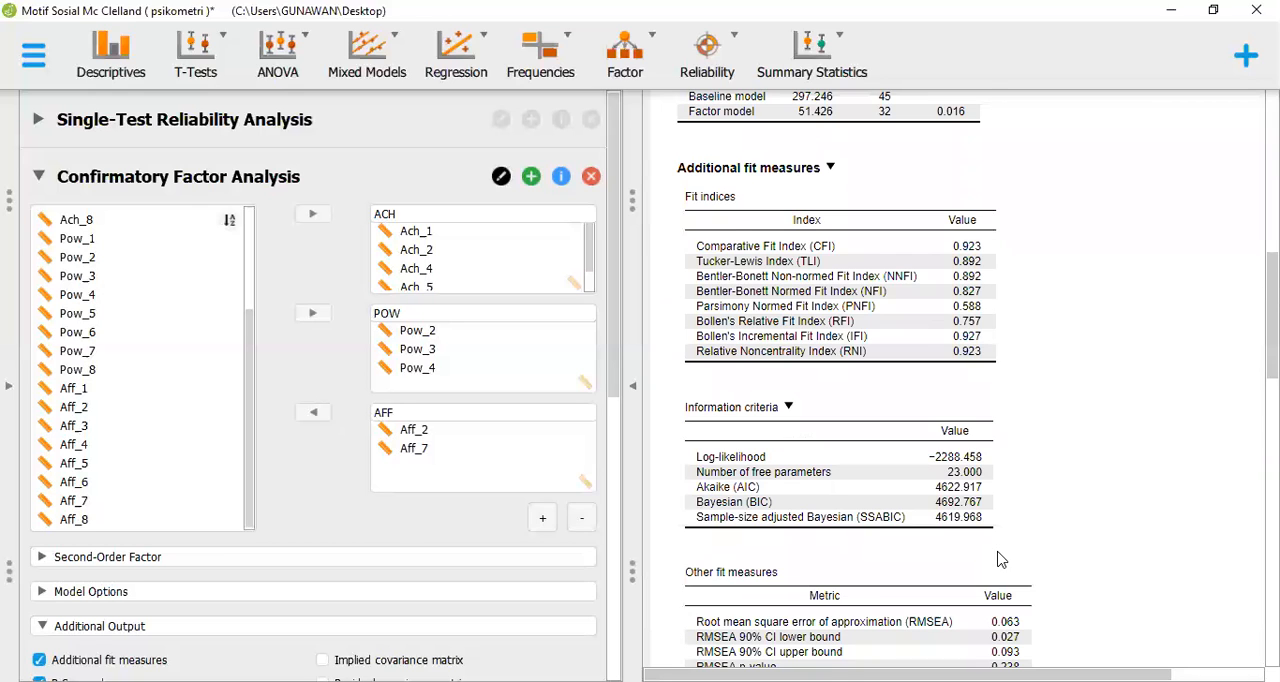
scroll(1000, 560, down, 2)
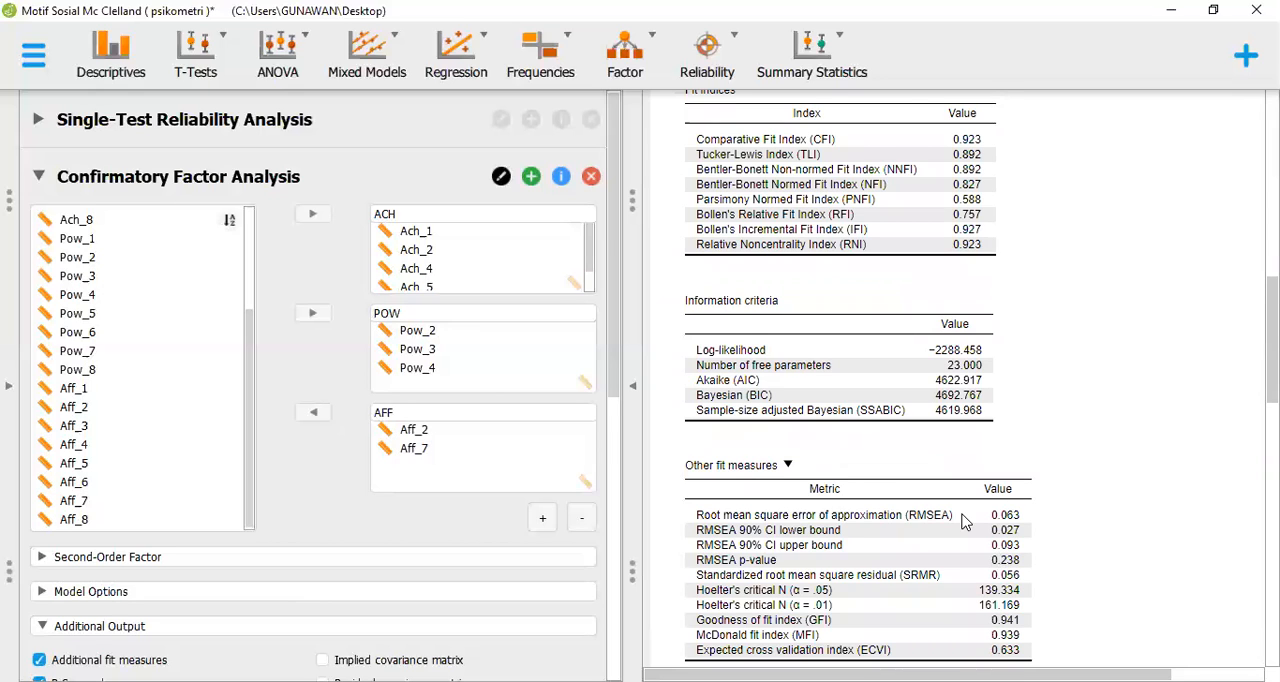
scroll(801, 571, down, 1)
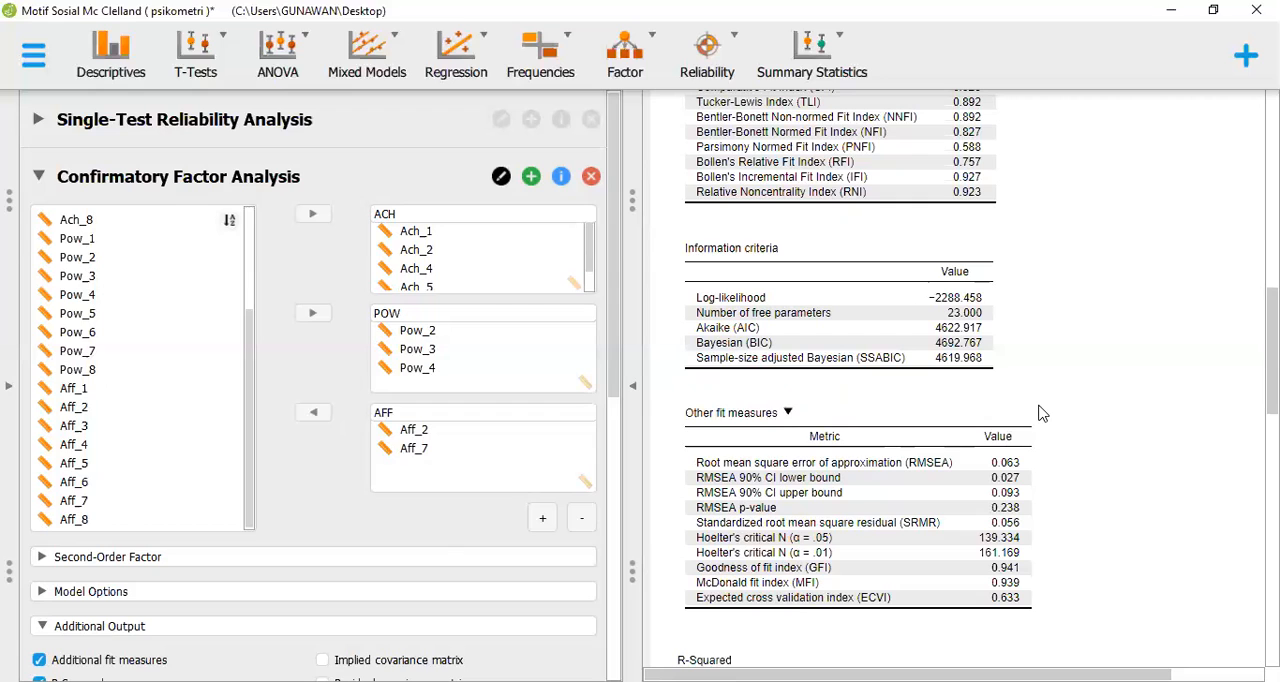
scroll(1042, 413, down, 2)
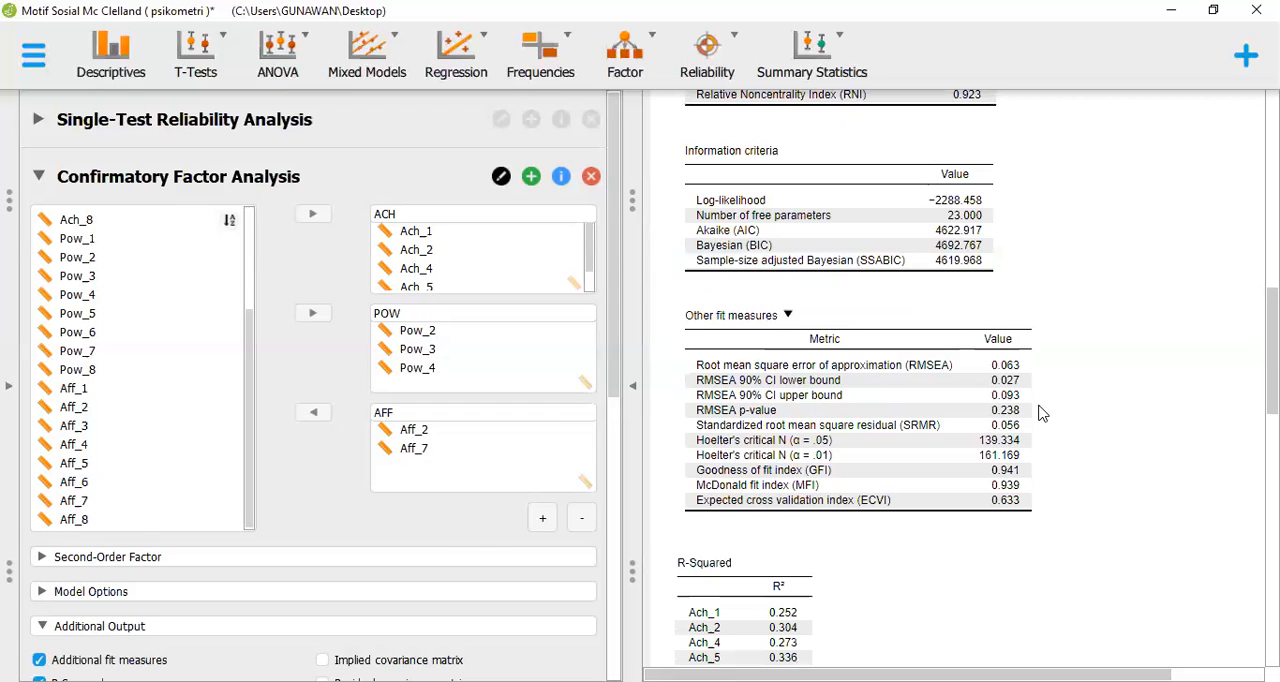
Check the R-squared values and the standardized factor loadings of the remaining ACH, POW and AFF items
scroll(1042, 413, down, 8)
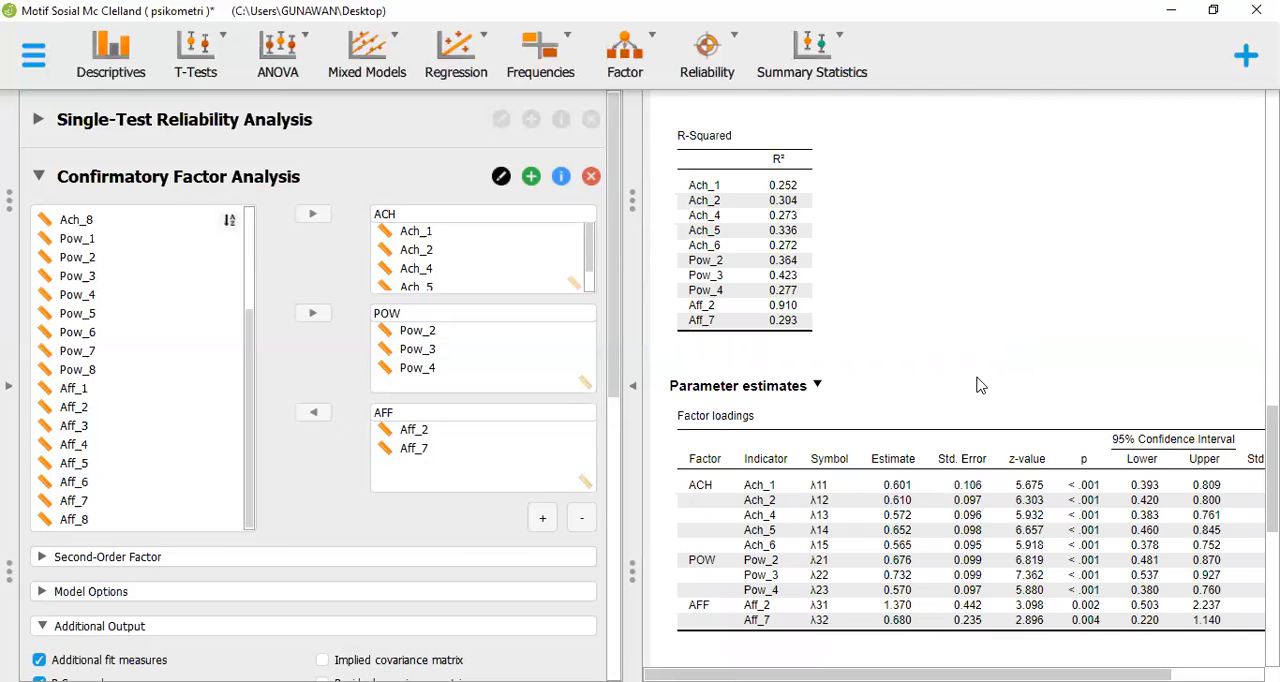
scroll(980, 386, down, 2)
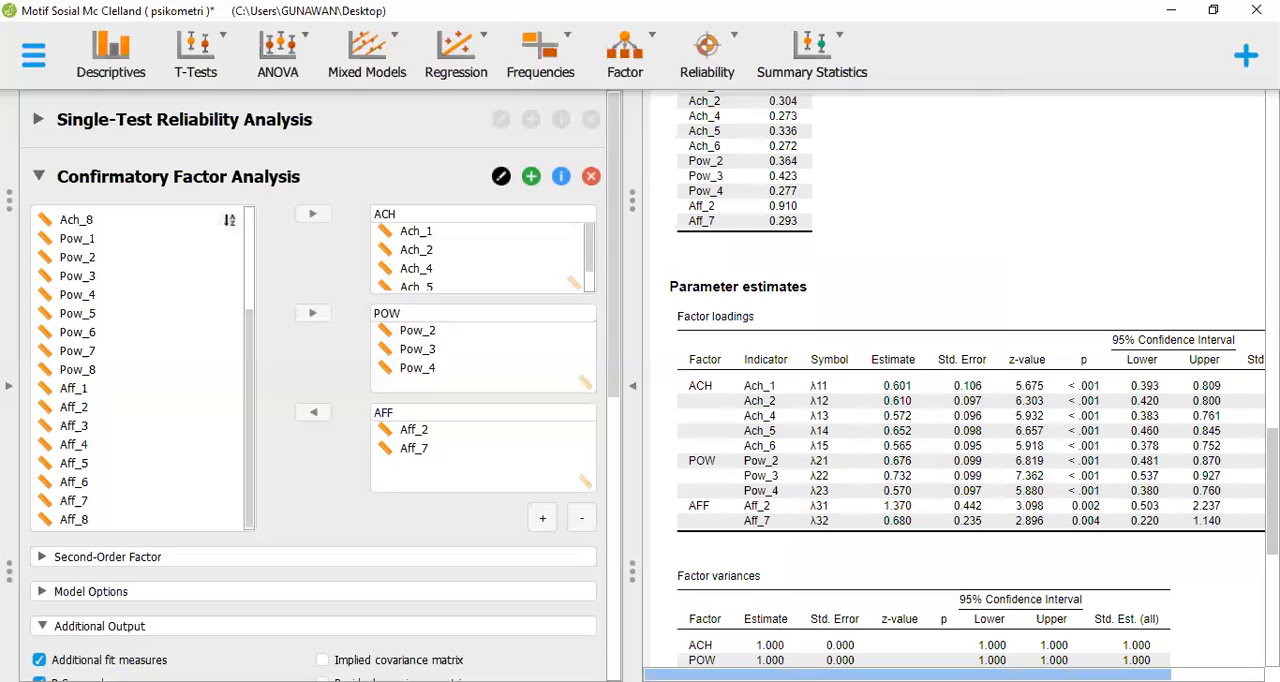
scroll(888, 516, right, 2)
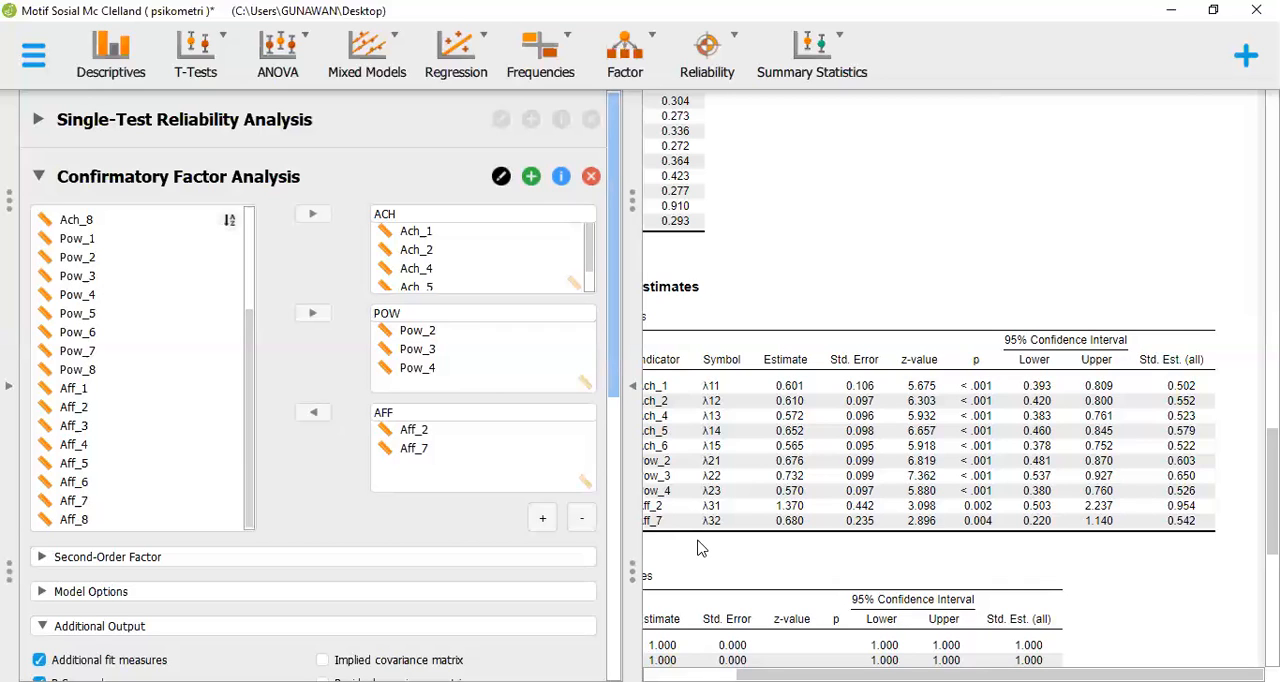
Add a model plot with parameters shown to the Confirmatory Factor Analysis output
scroll(540, 500, down, 3)
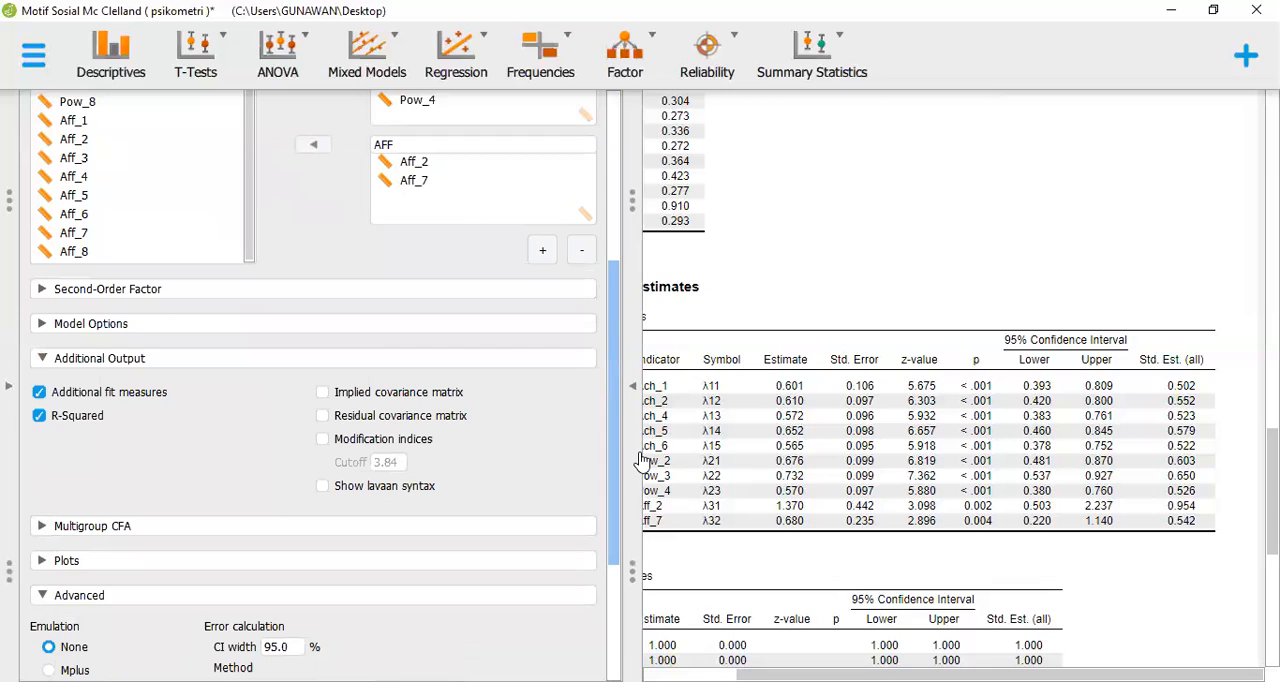
scroll(310, 400, down, 1)
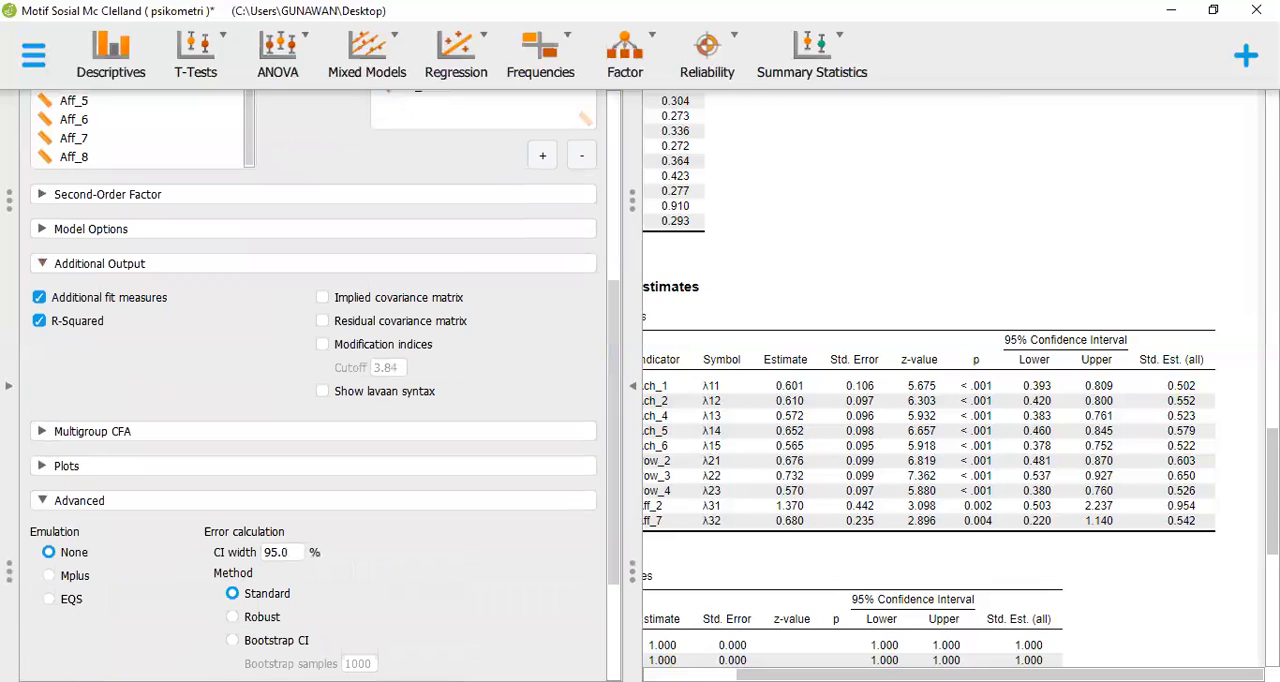
click(66, 466)
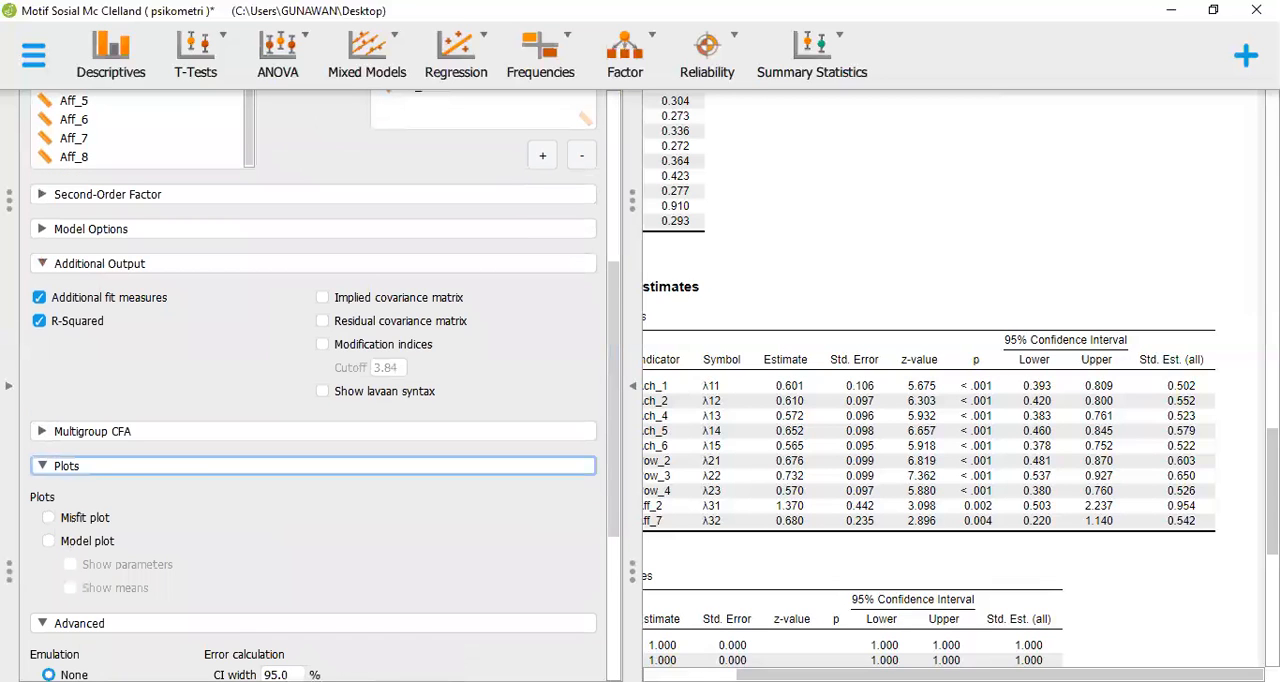
click(49, 541)
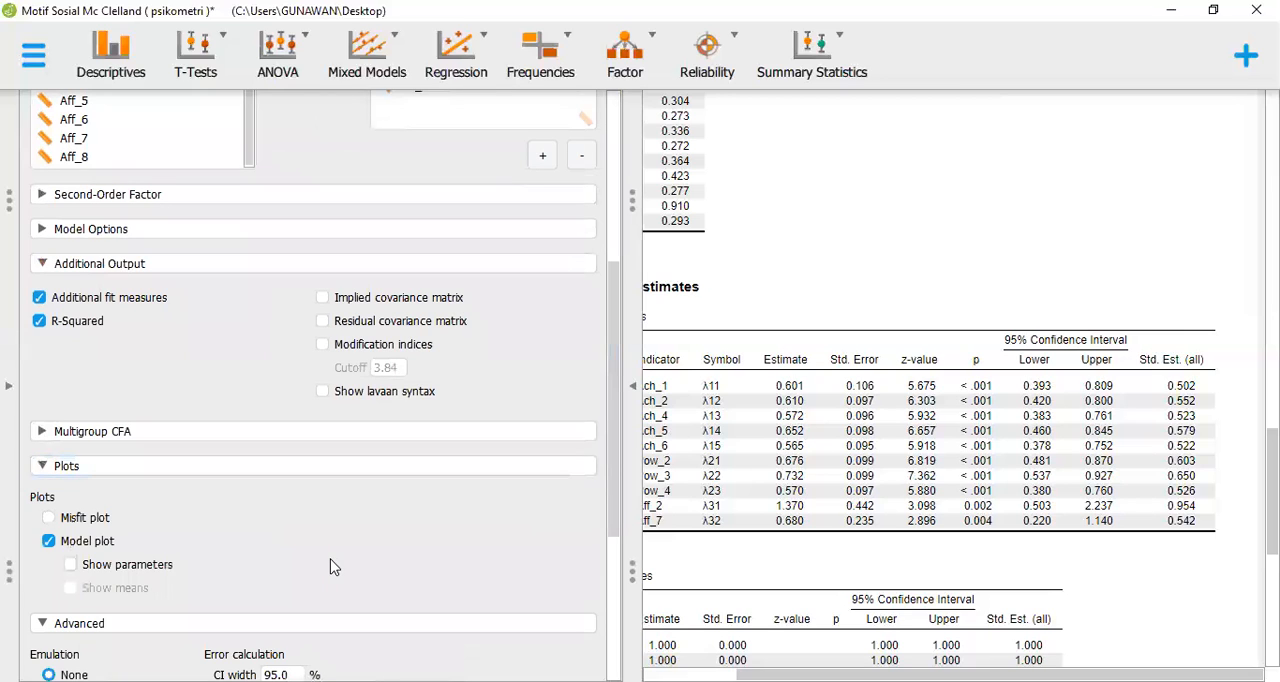
click(70, 565)
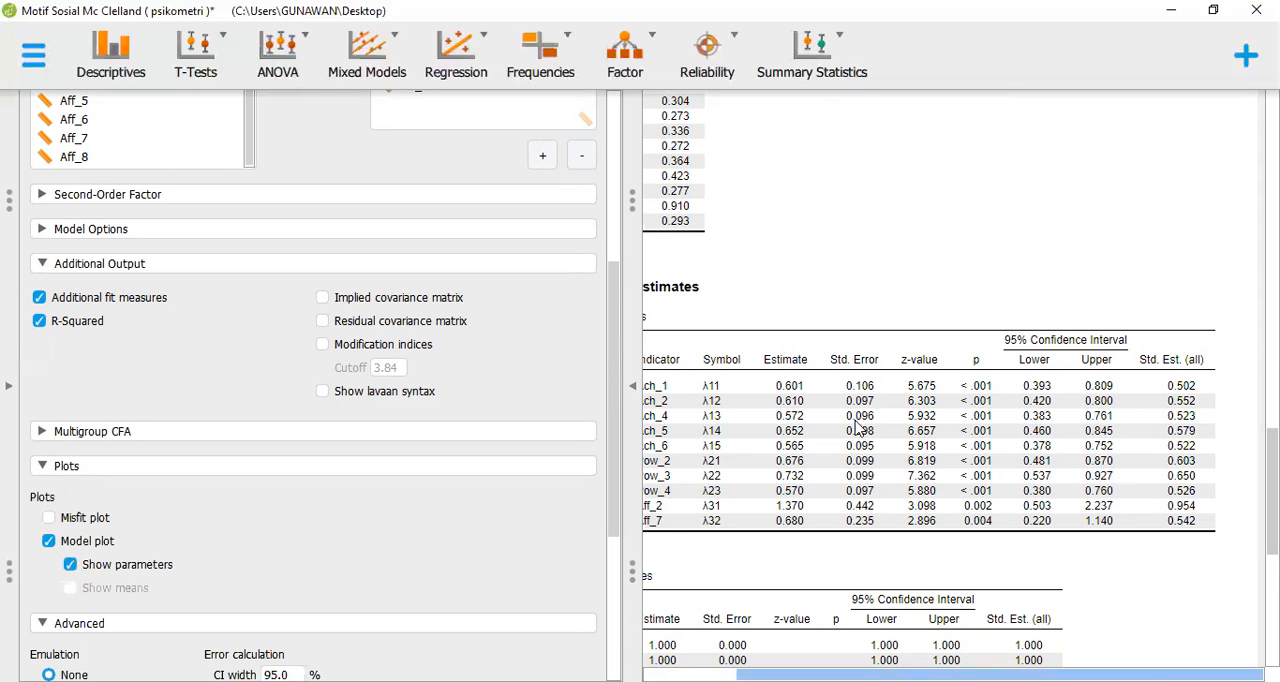
Look through the CFA results for the model plot, going over the factor covariances and residual variances
scroll(857, 428, down, 10)
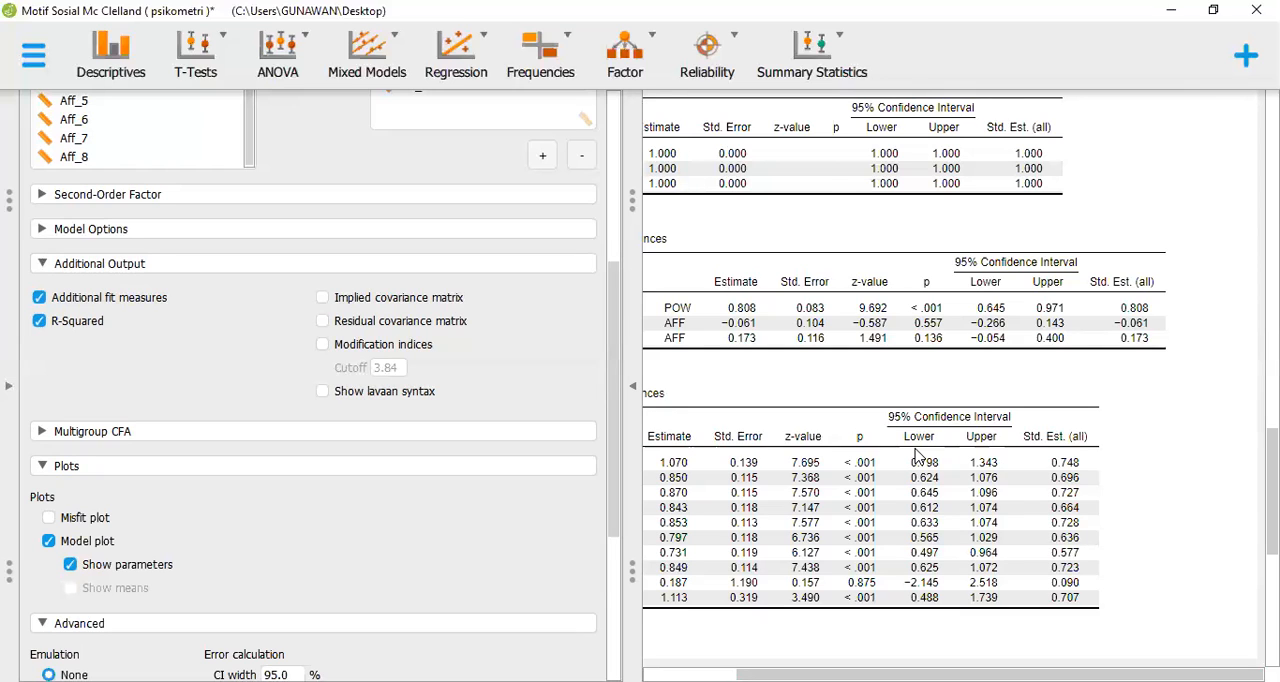
click(1007, 436)
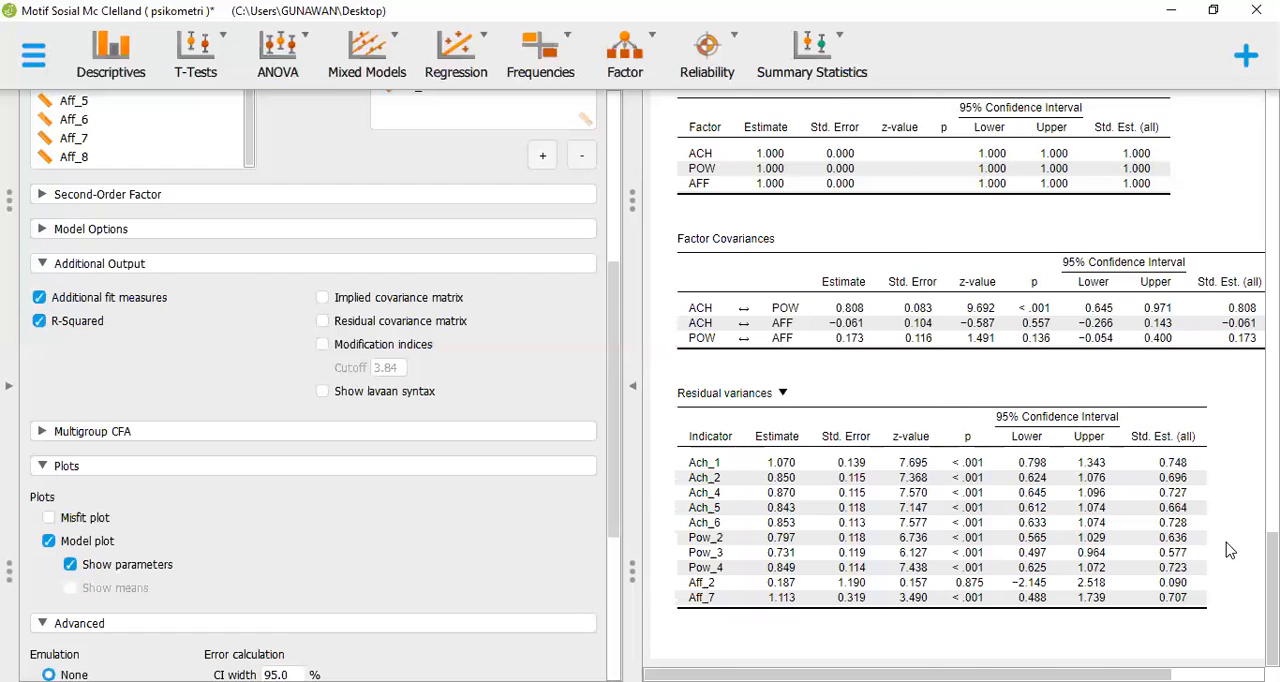
scroll(1230, 550, up, 2)
scroll(1230, 550, up, 6)
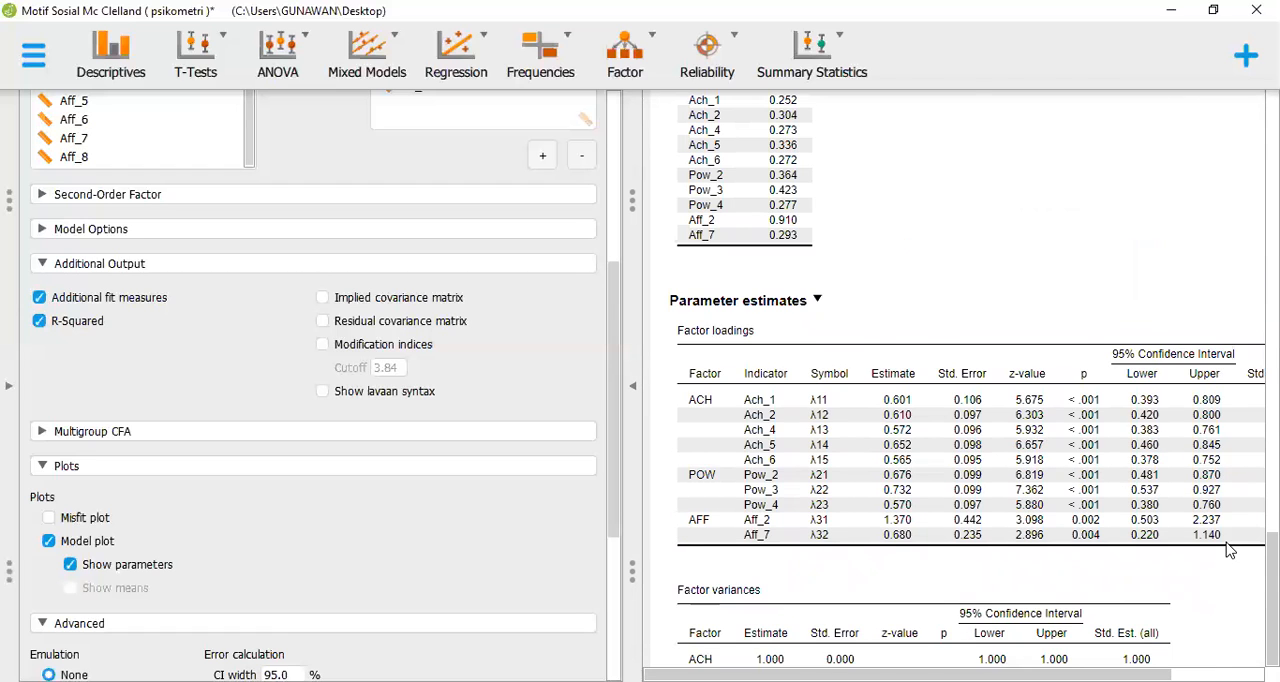
scroll(1230, 550, down, 8)
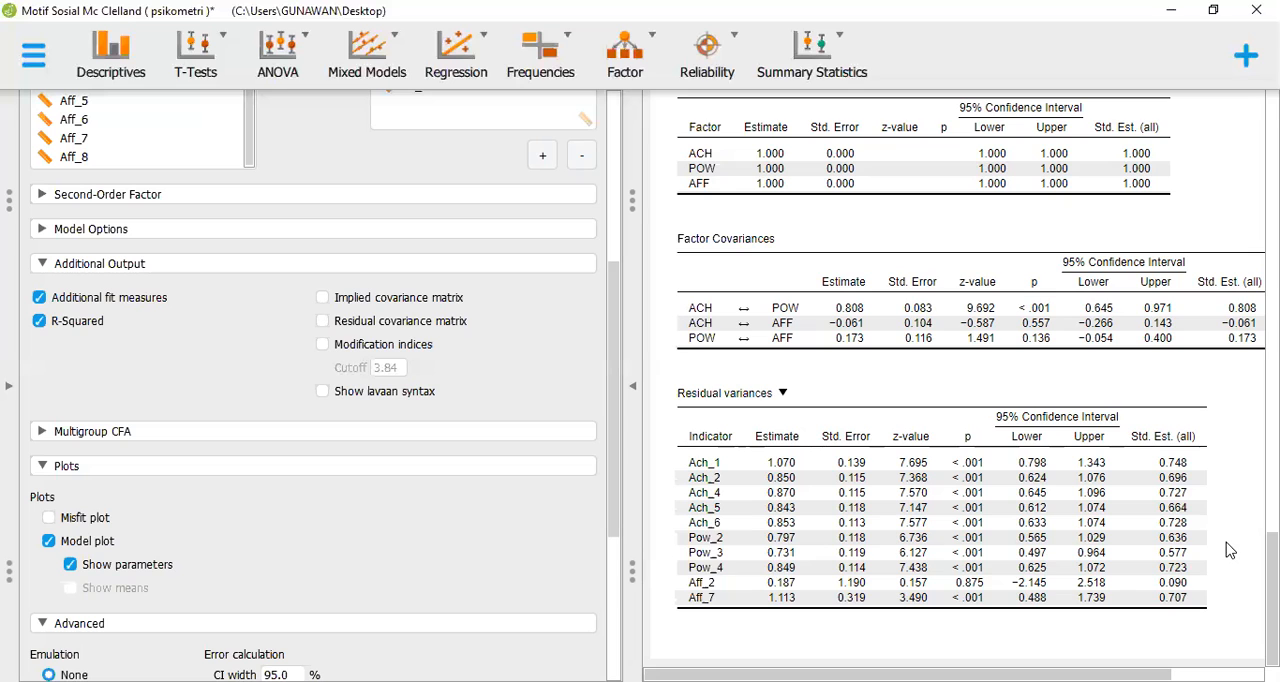
scroll(1230, 550, up, 12)
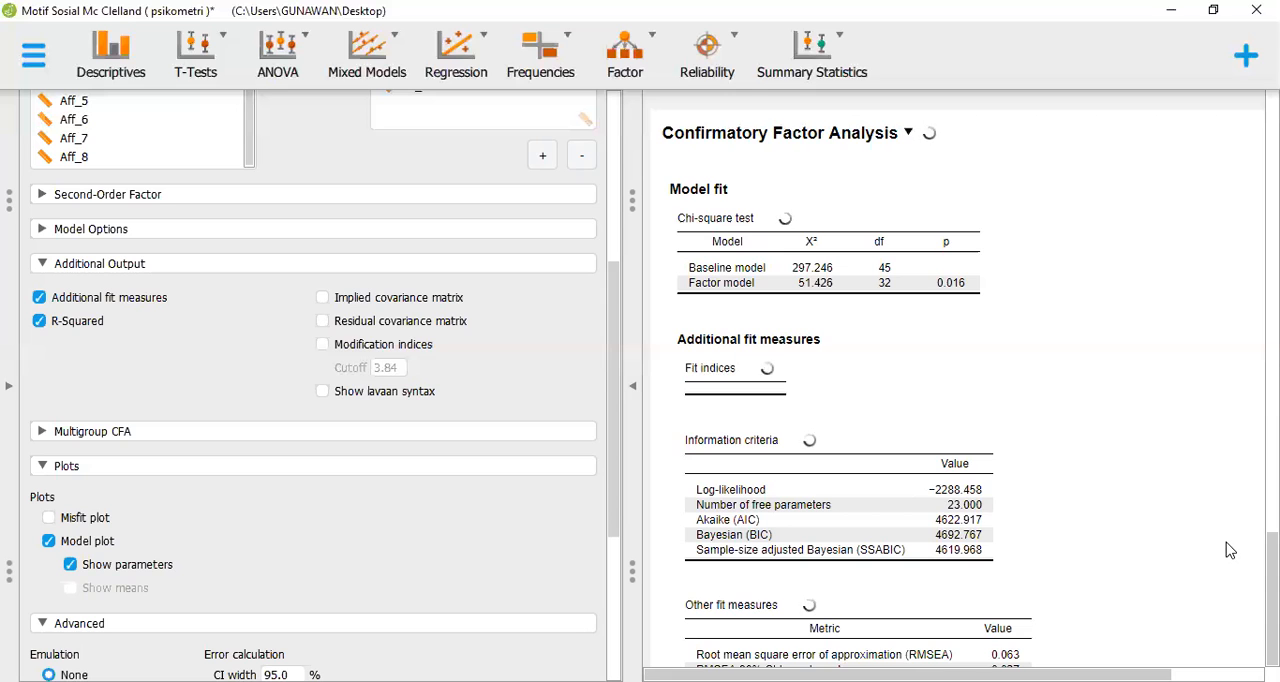
scroll(1230, 551, down, 10)
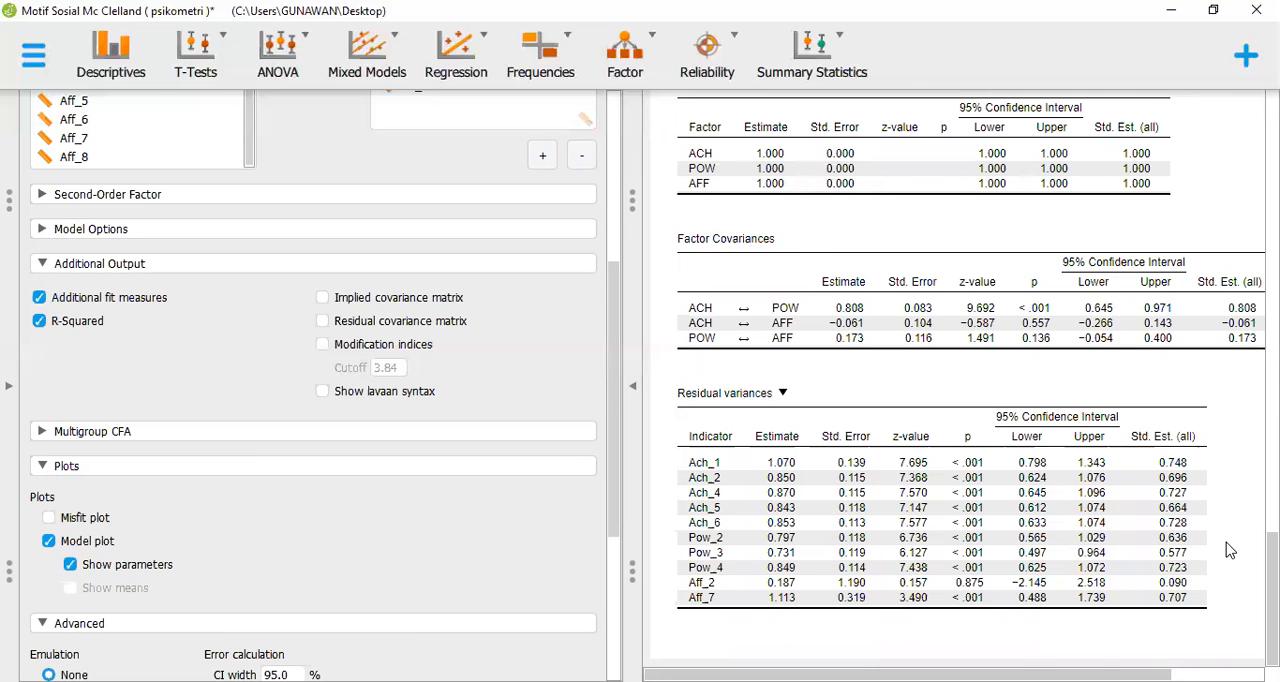
scroll(1230, 551, up, 1)
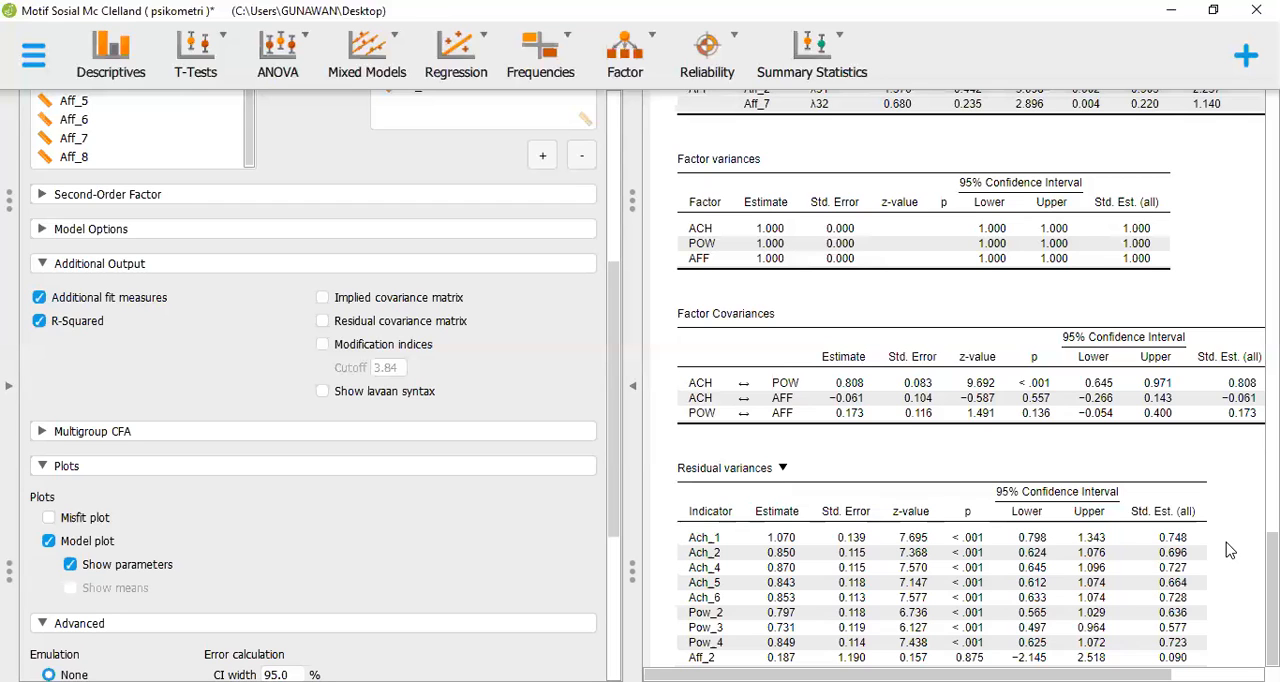
scroll(1230, 551, up, 3)
scroll(1228, 548, down, 3)
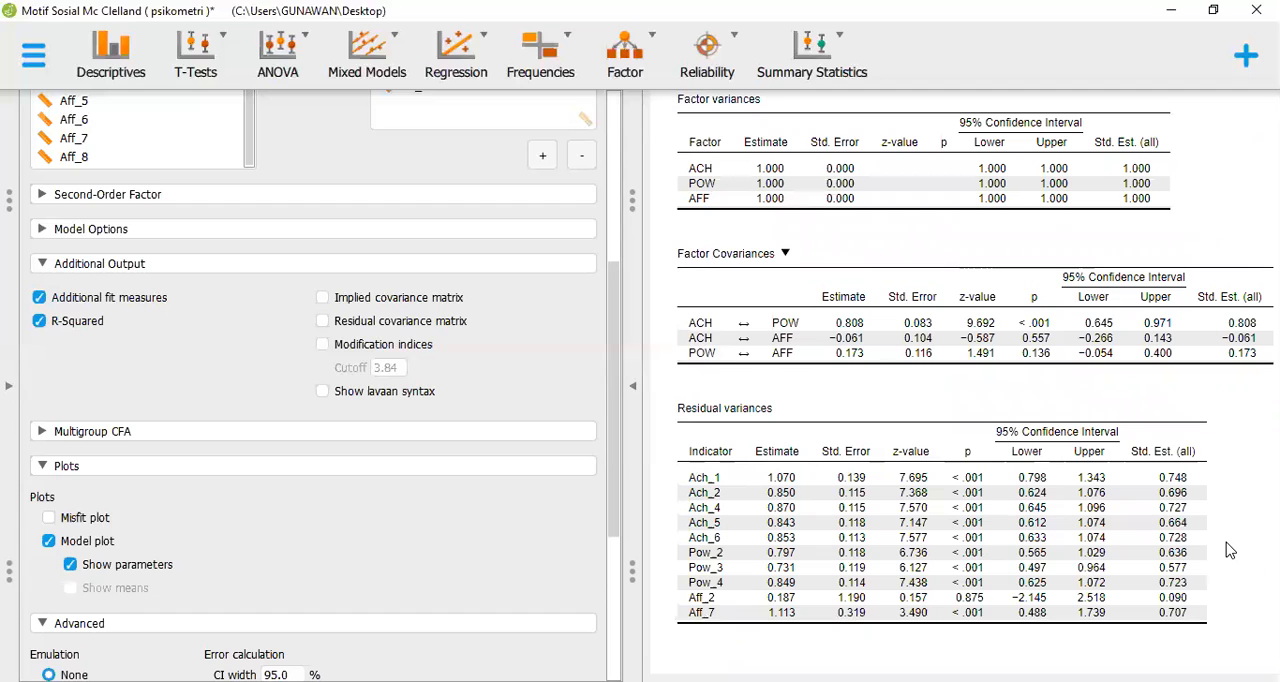
scroll(1230, 550, up, 10)
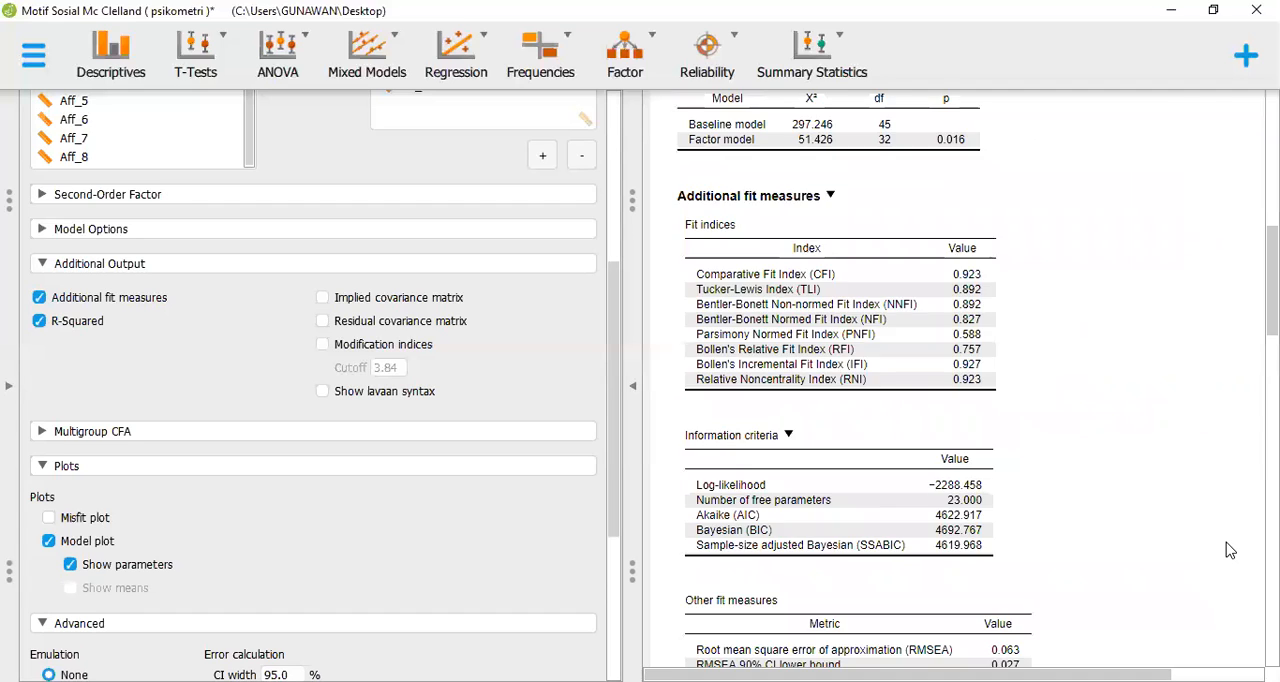